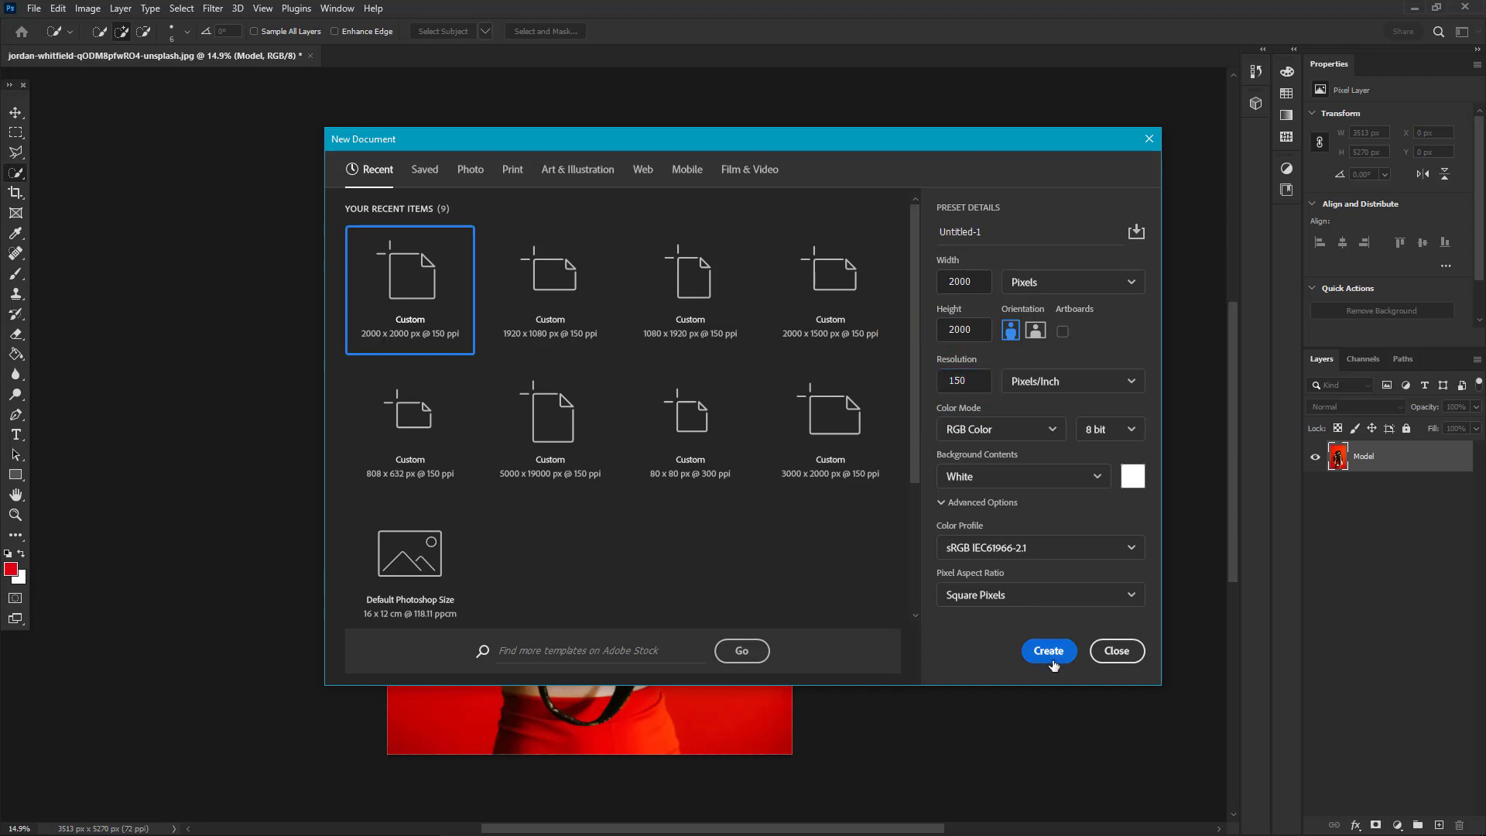
Create a 2000 x 2000 px document at 150 ppi and add a solid color fill layer with color c50012
click(1048, 651)
click(1396, 824)
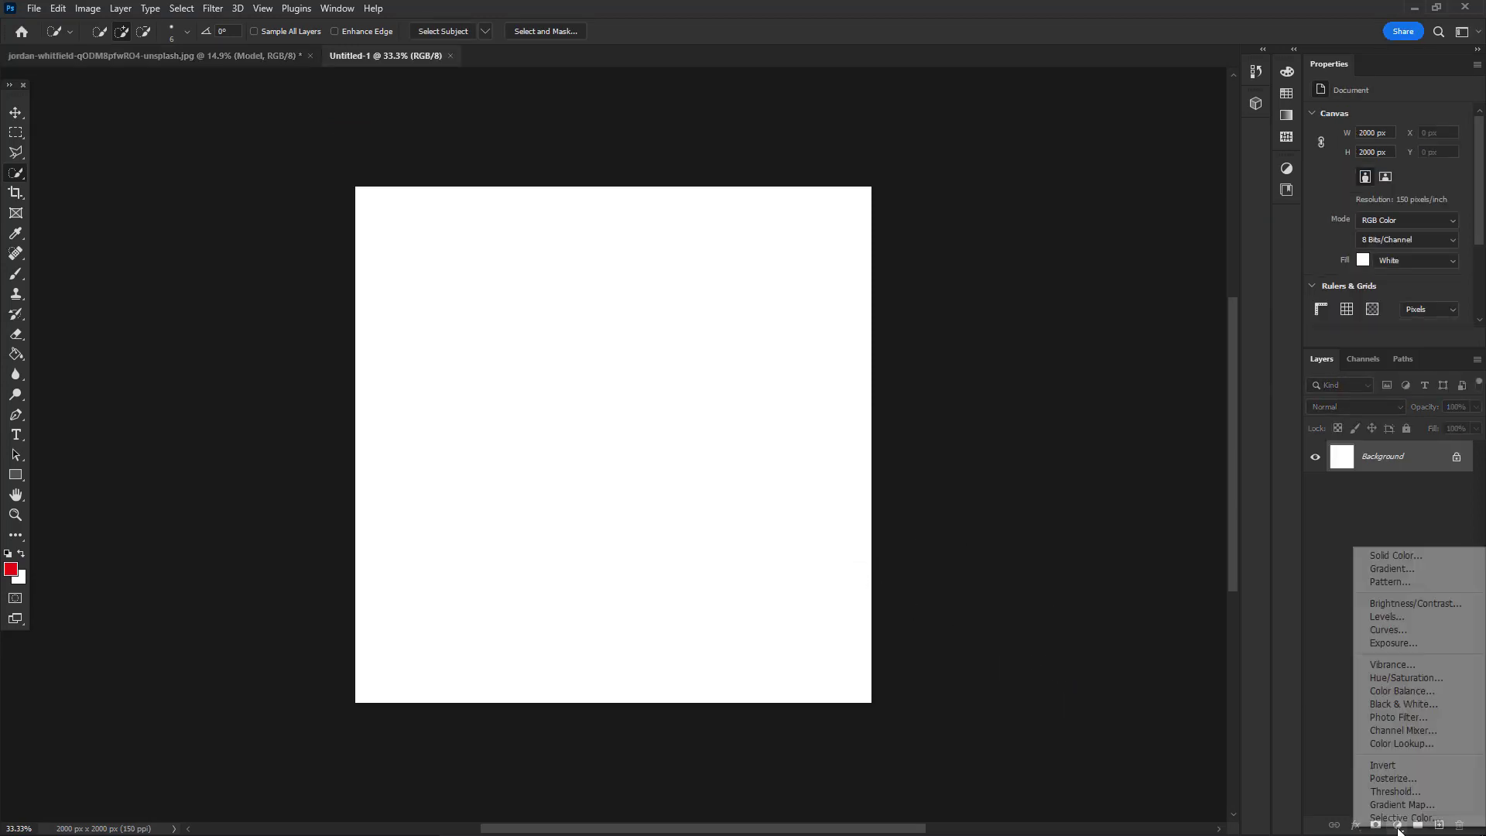
click(1420, 569)
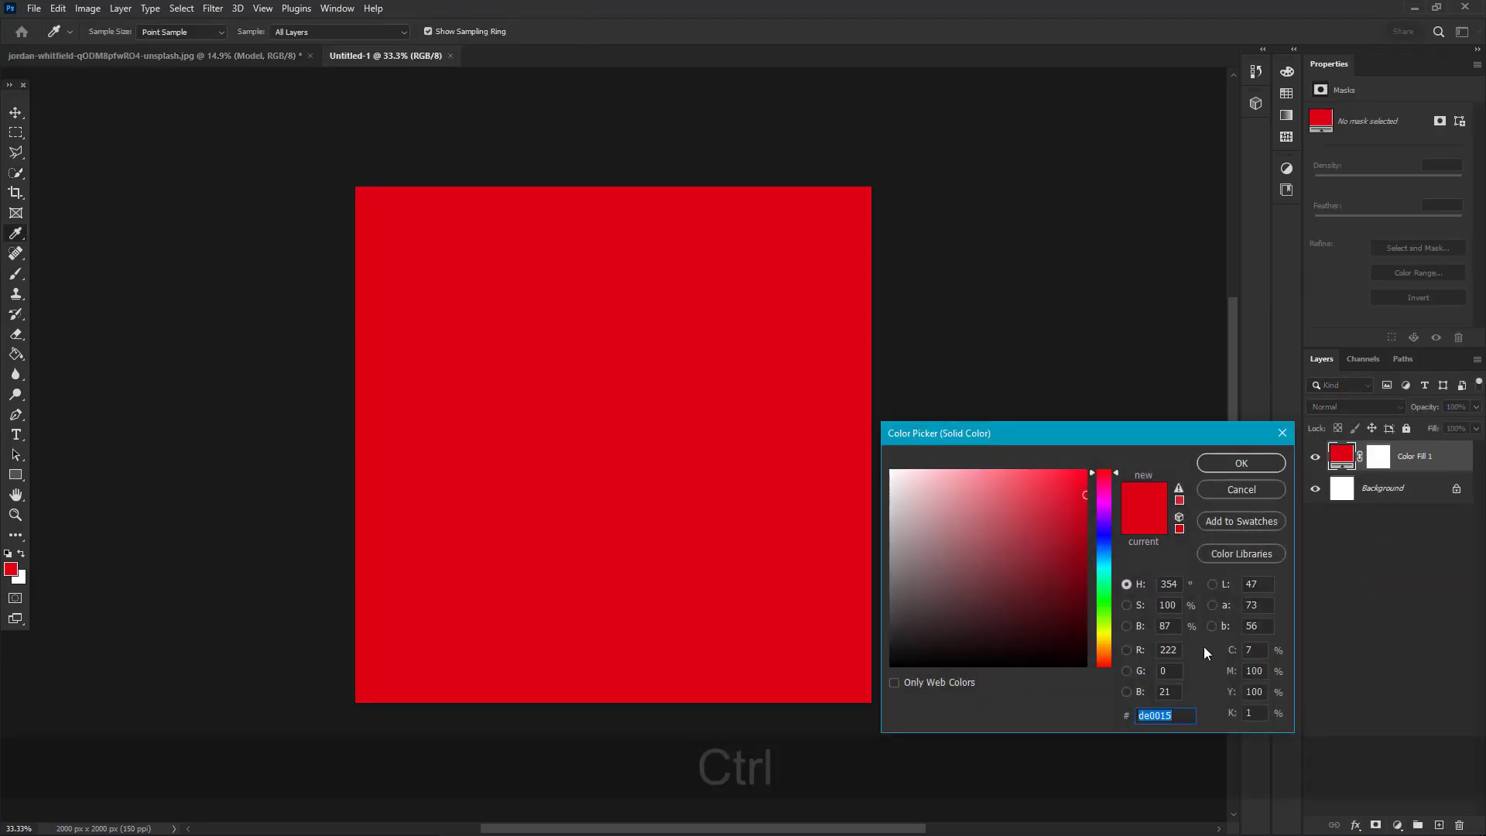
text(c50012)
click(1253, 467)
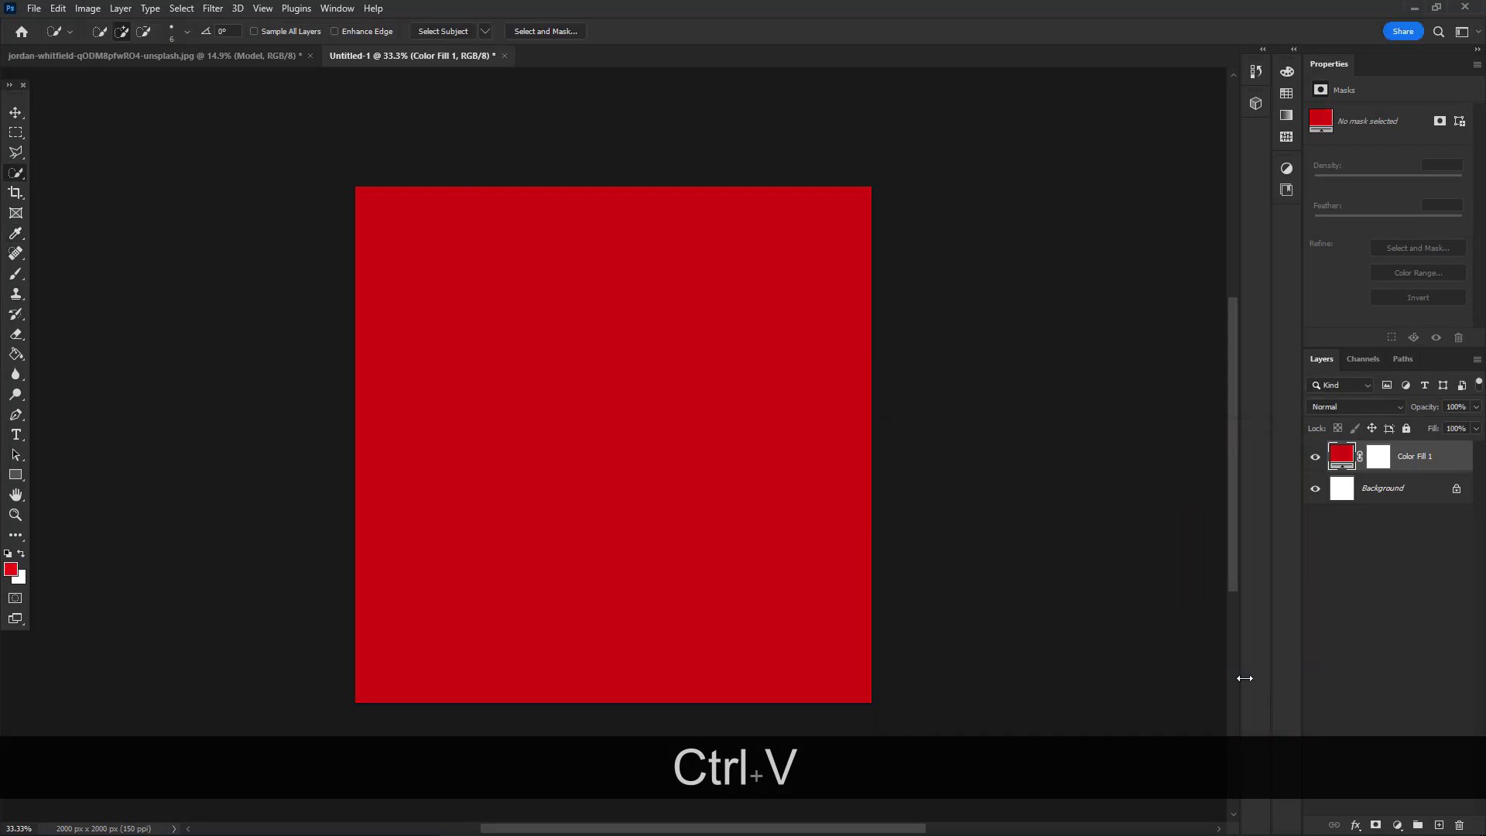
Add a new layer and paint a soft black border around the canvas edges with the 700 px Brush tool
click(1439, 825)
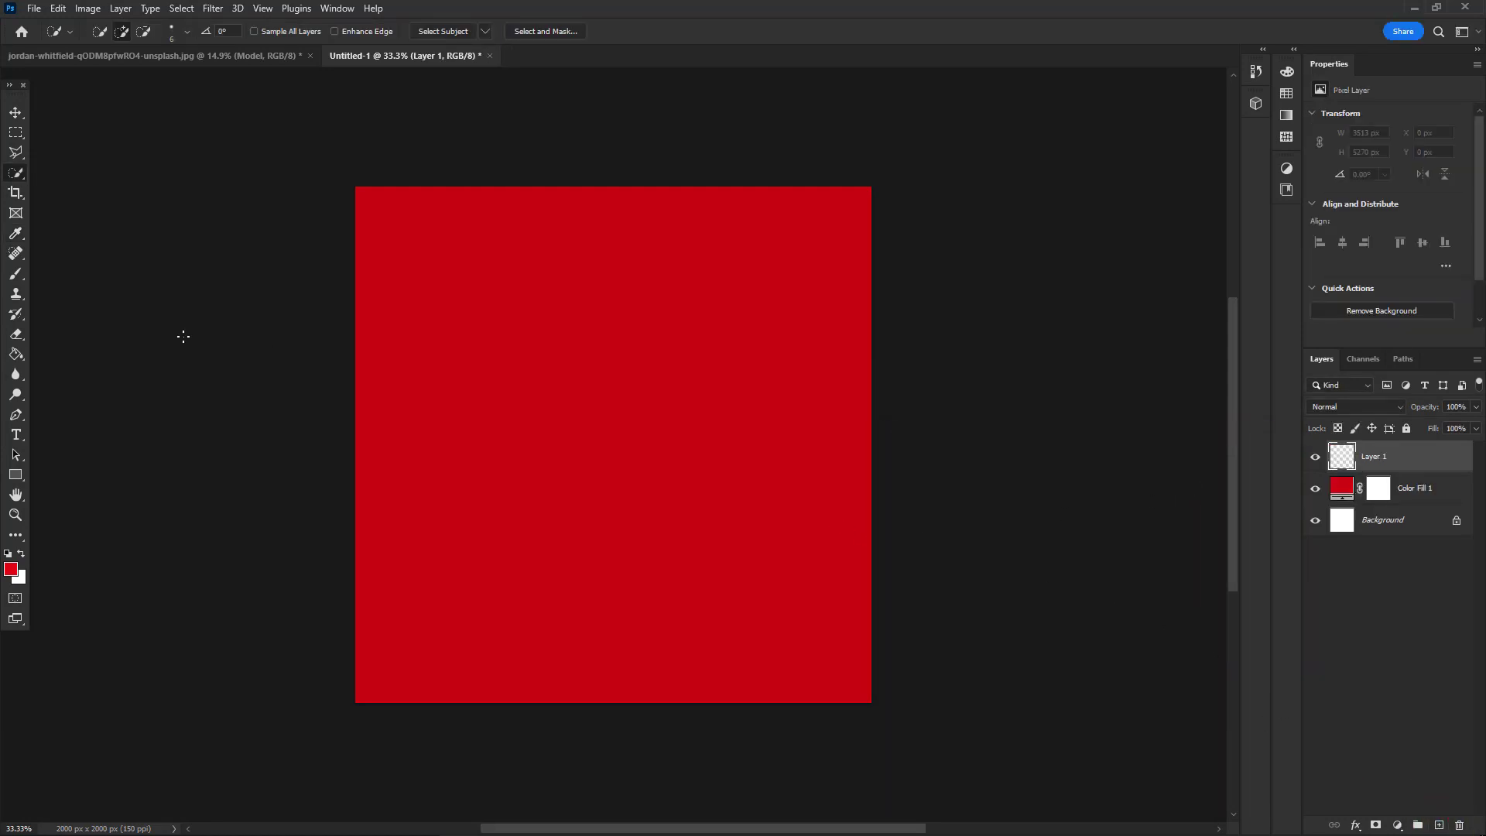
click(17, 273)
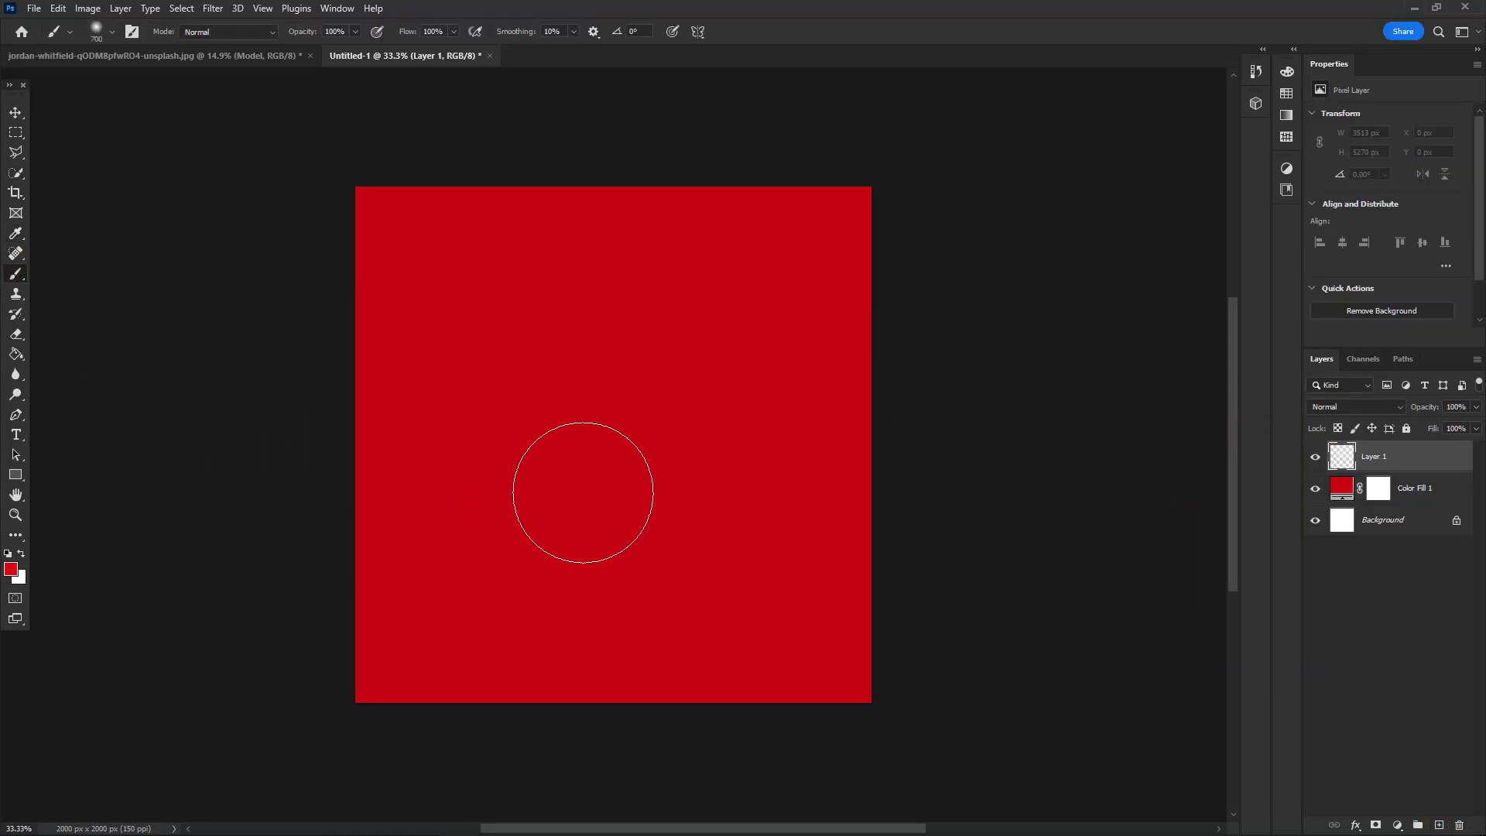
click(9, 570)
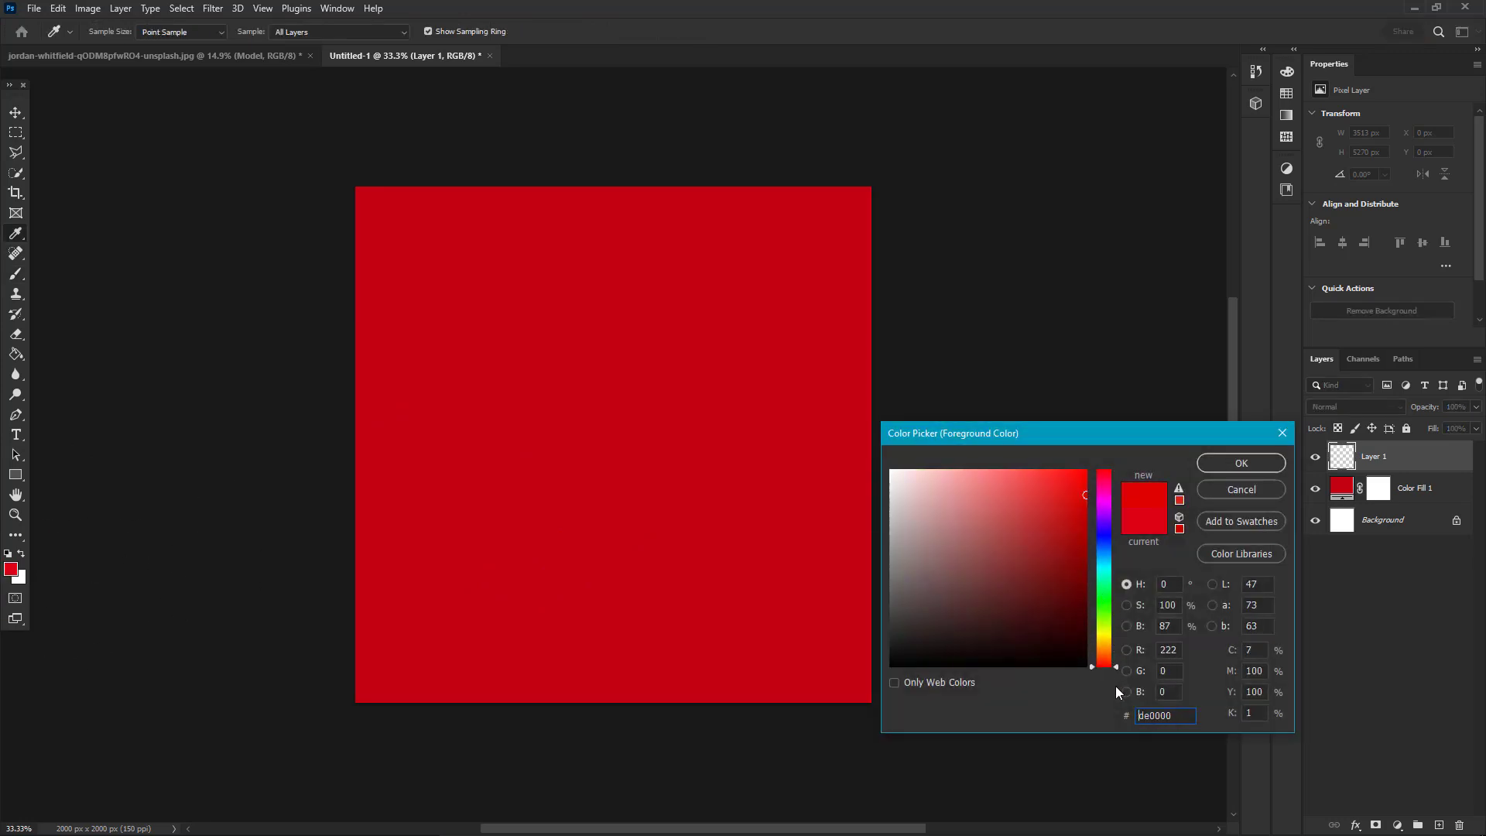
click(1088, 666)
click(1226, 467)
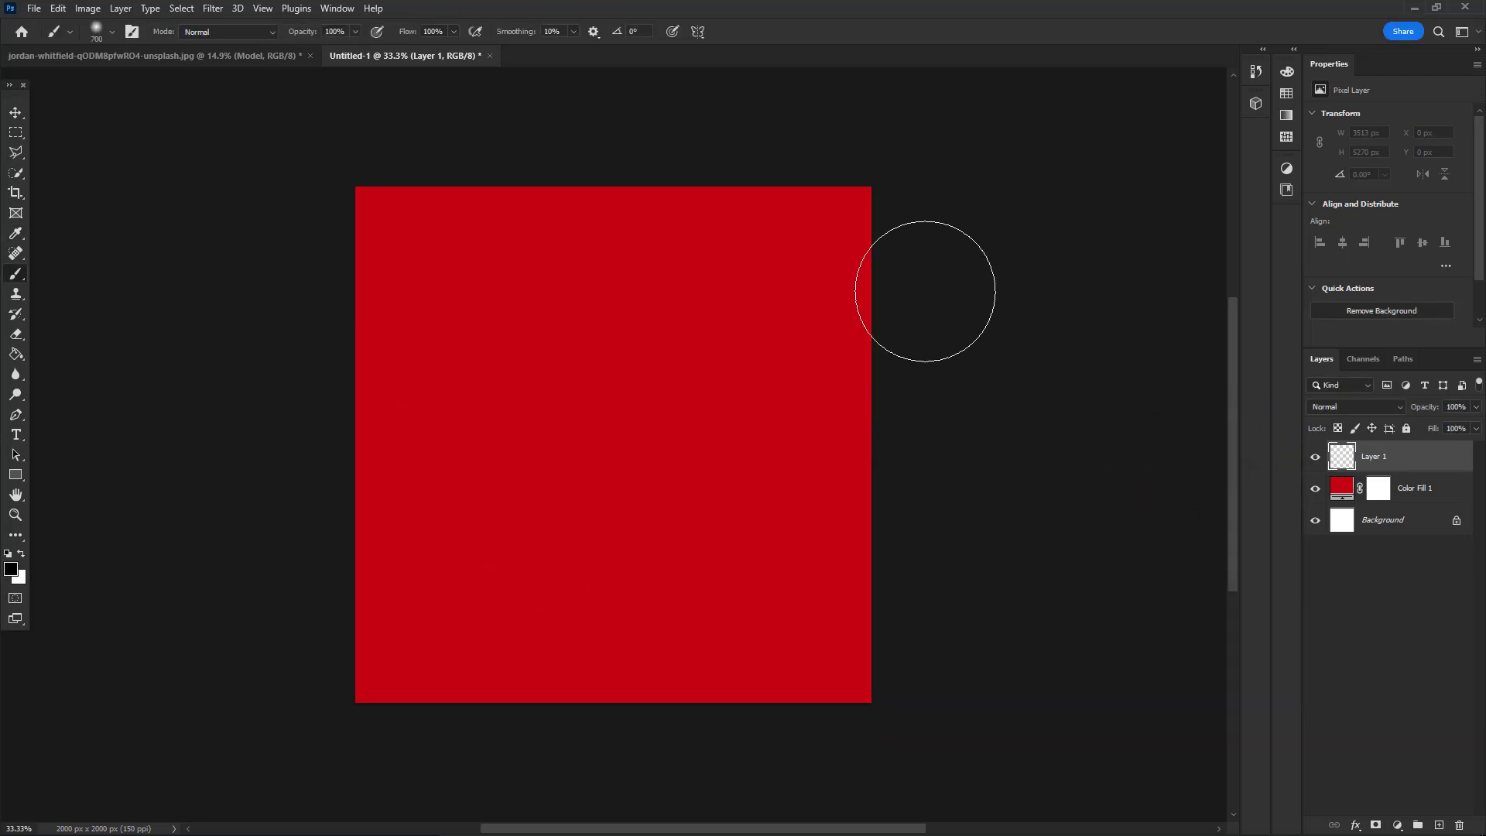
mouse_move(862, 132)
mouse_down()
mouse_move(727, 119)
mouse_move(163, 135)
mouse_move(806, 126)
mouse_move(926, 299)
mouse_move(885, 640)
mouse_move(906, 769)
mouse_move(389, 761)
mouse_move(511, 753)
mouse_move(289, 727)
mouse_move(305, 650)
mouse_move(317, 740)
mouse_move(305, 232)
mouse_move(302, 650)
mouse_move(313, 381)
mouse_move(335, 434)
mouse_move(518, 149)
mouse_move(448, 160)
mouse_move(922, 294)
mouse_move(893, 751)
mouse_move(850, 780)
mouse_move(369, 738)
mouse_up()
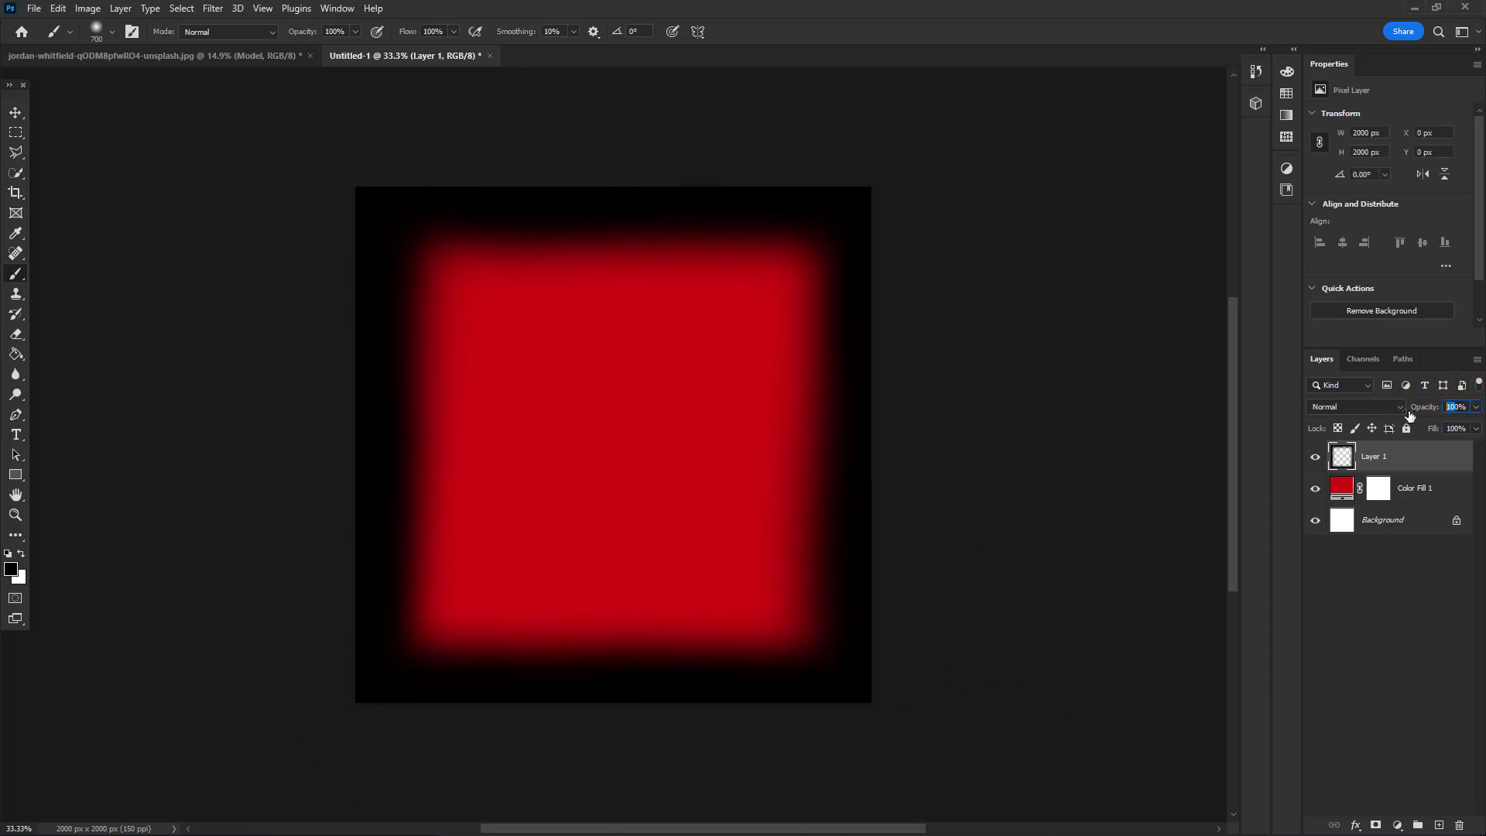
Lower the black border layer's opacity to 30% and further to 23%, and add a layer mask to it
key(3)
key(Return)
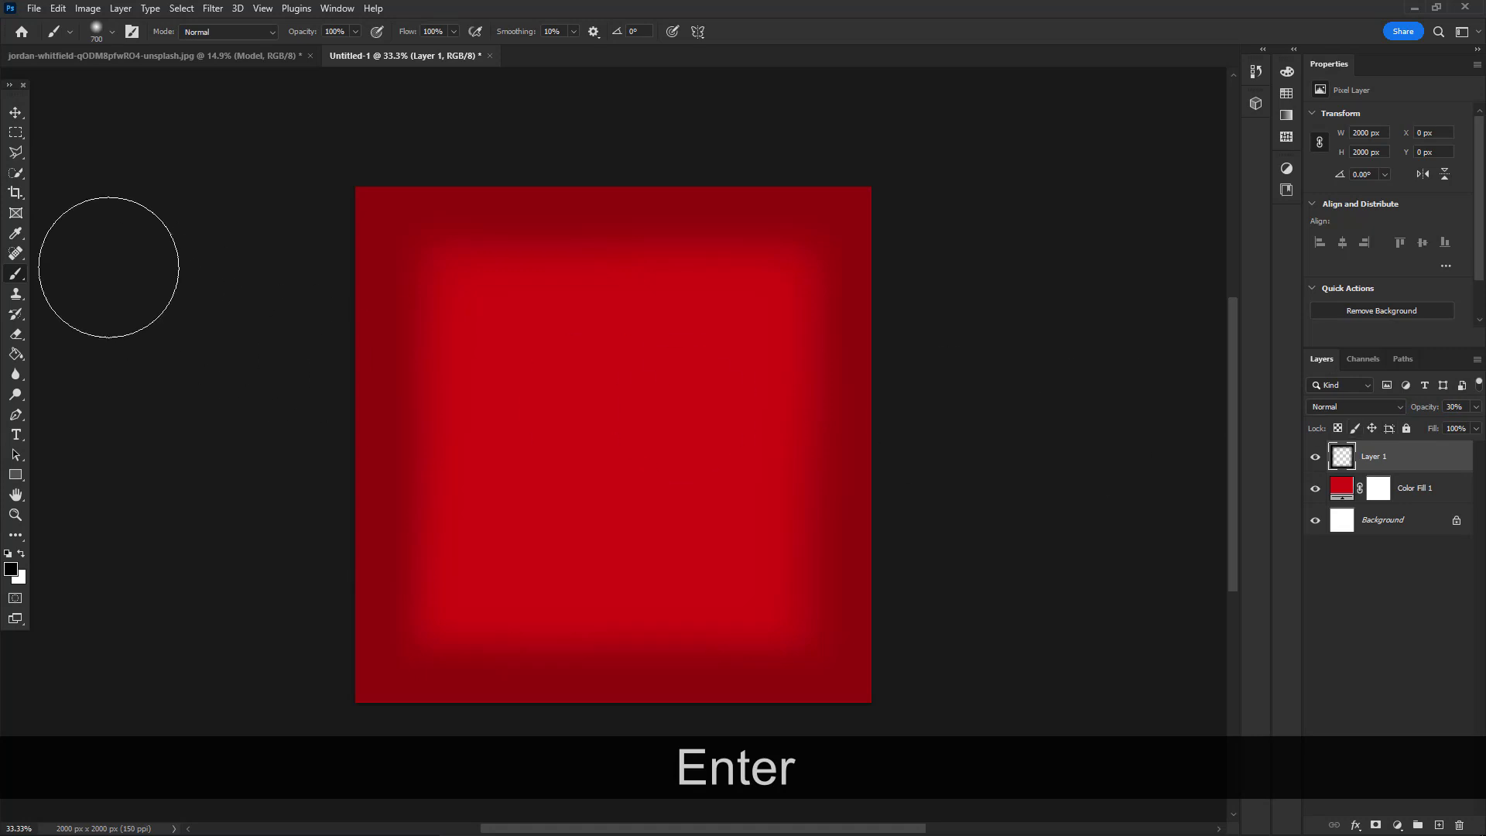
click(14, 110)
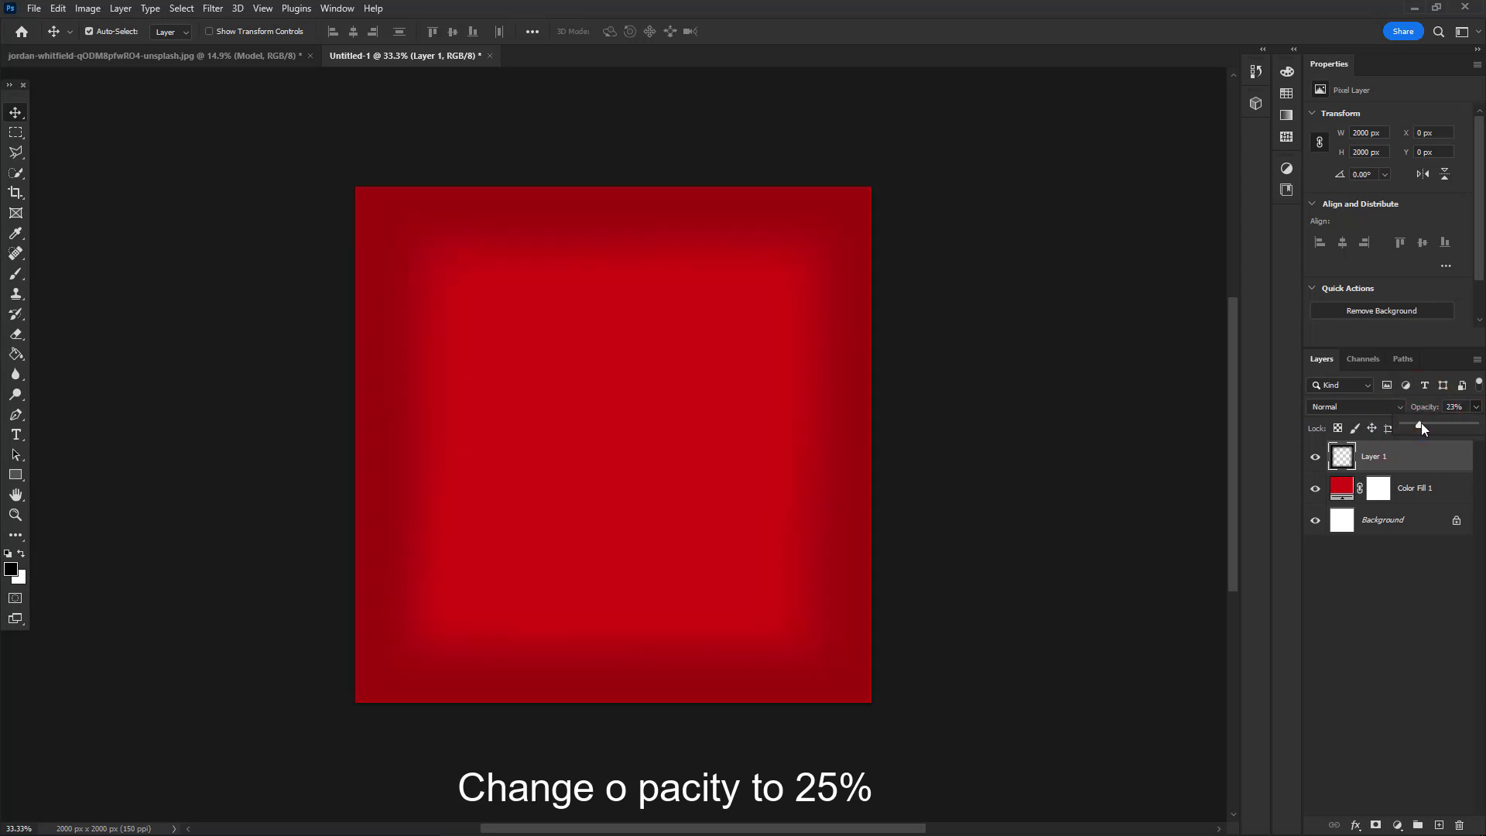
click(1377, 825)
Scale the border layer up slightly beyond the canvas, to about 2094 x 2094 px, and apply the transform
scroll(636, 395, up, 1)
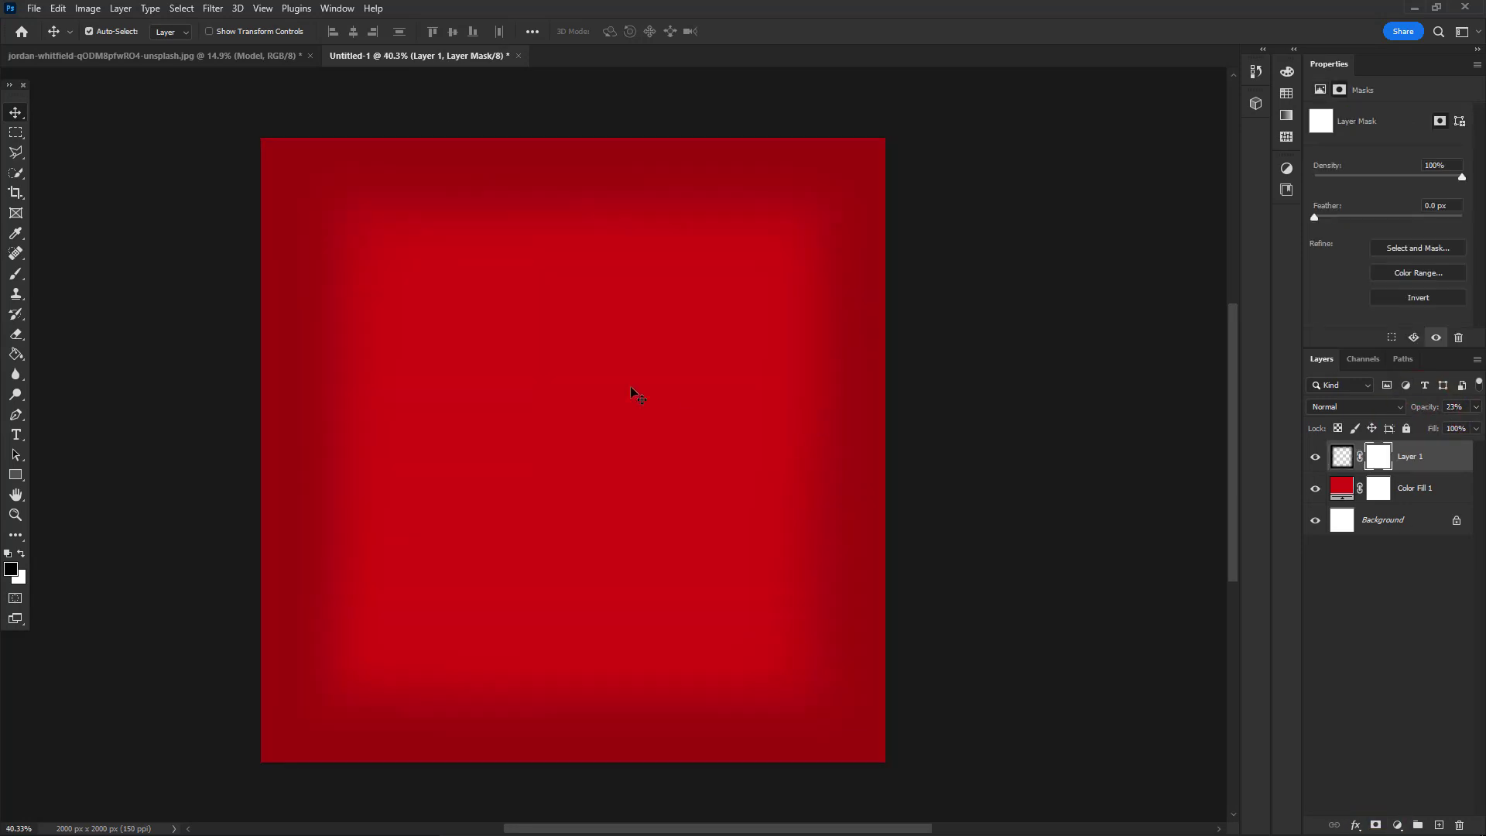
key(ctrl+t)
drag(573, 138, 555, 165)
click(767, 31)
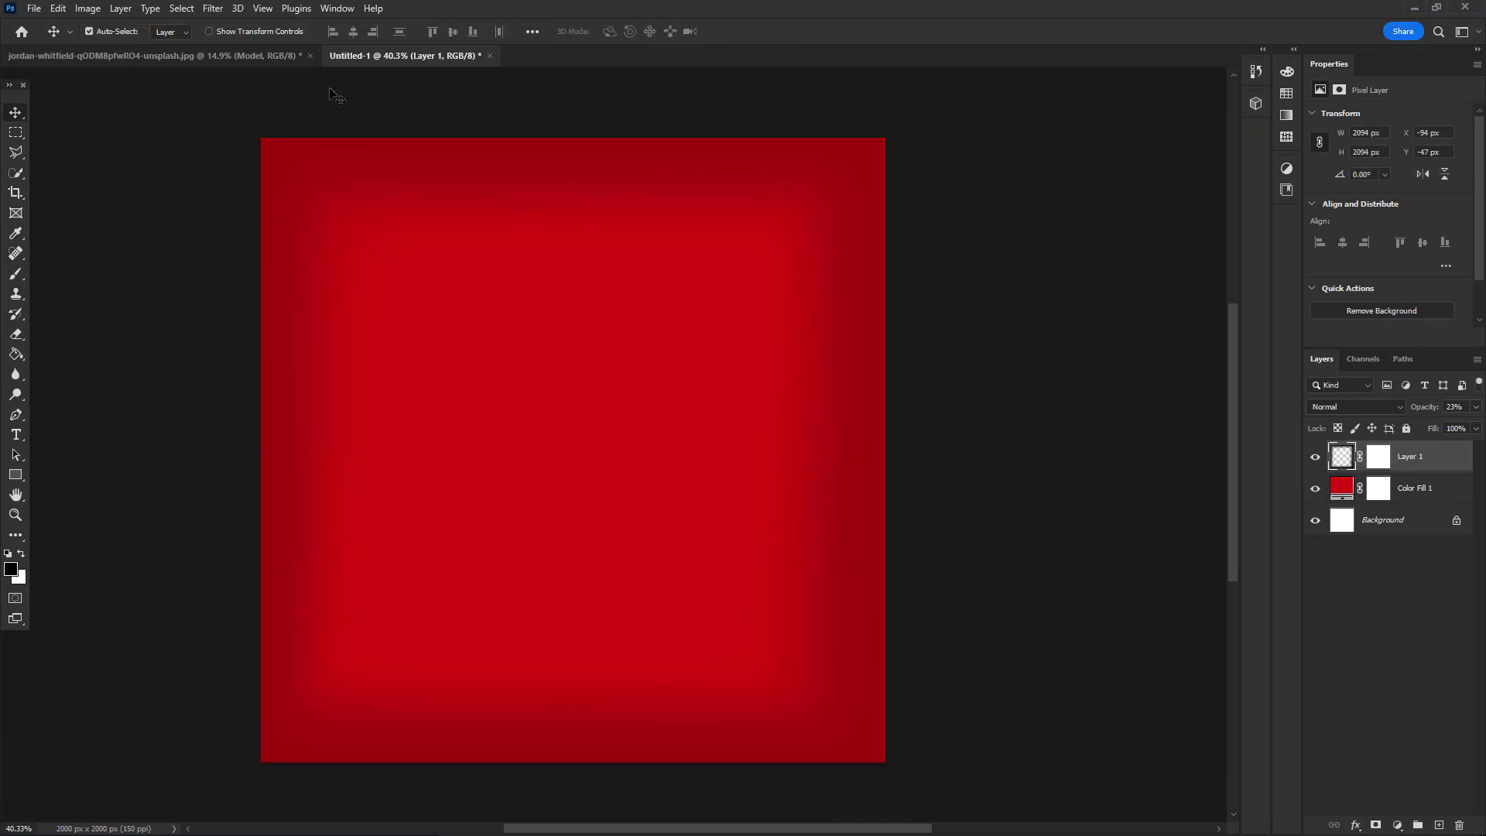
In the photo document, select the woman with the Quick Selection tool and hide the background with a layer mask
click(252, 57)
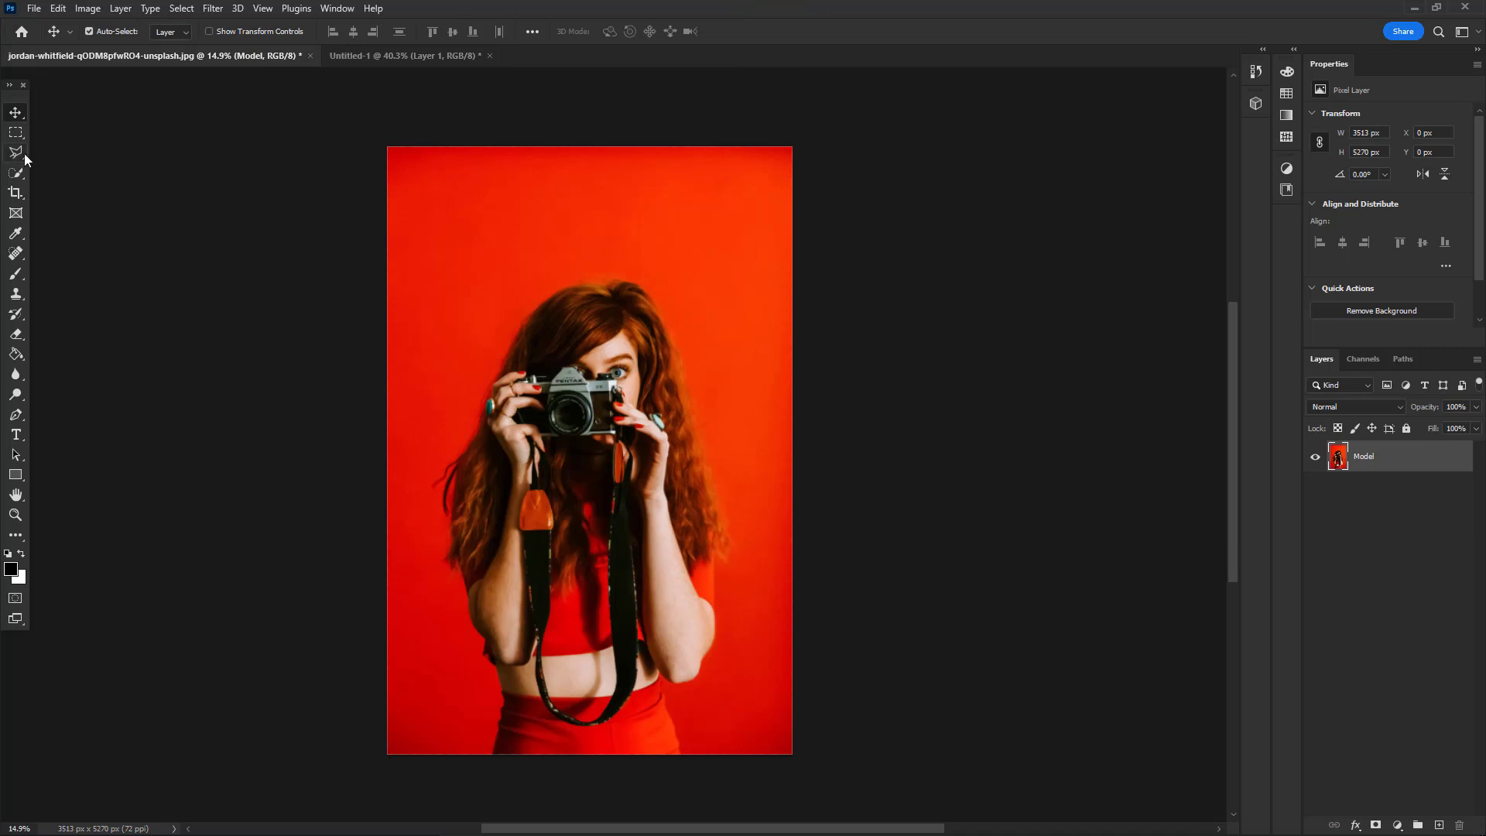
click(16, 158)
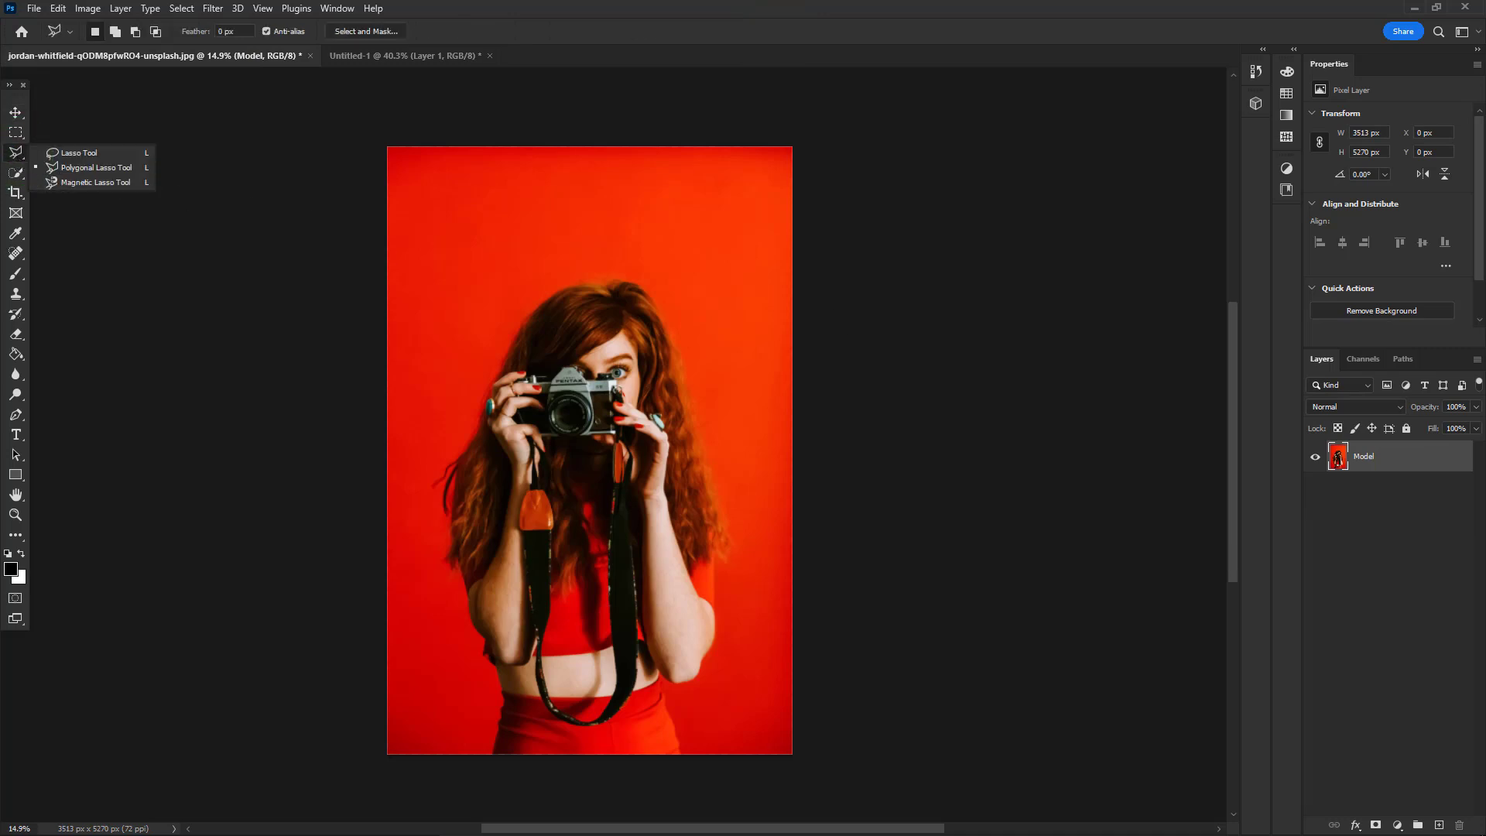
click(1411, 314)
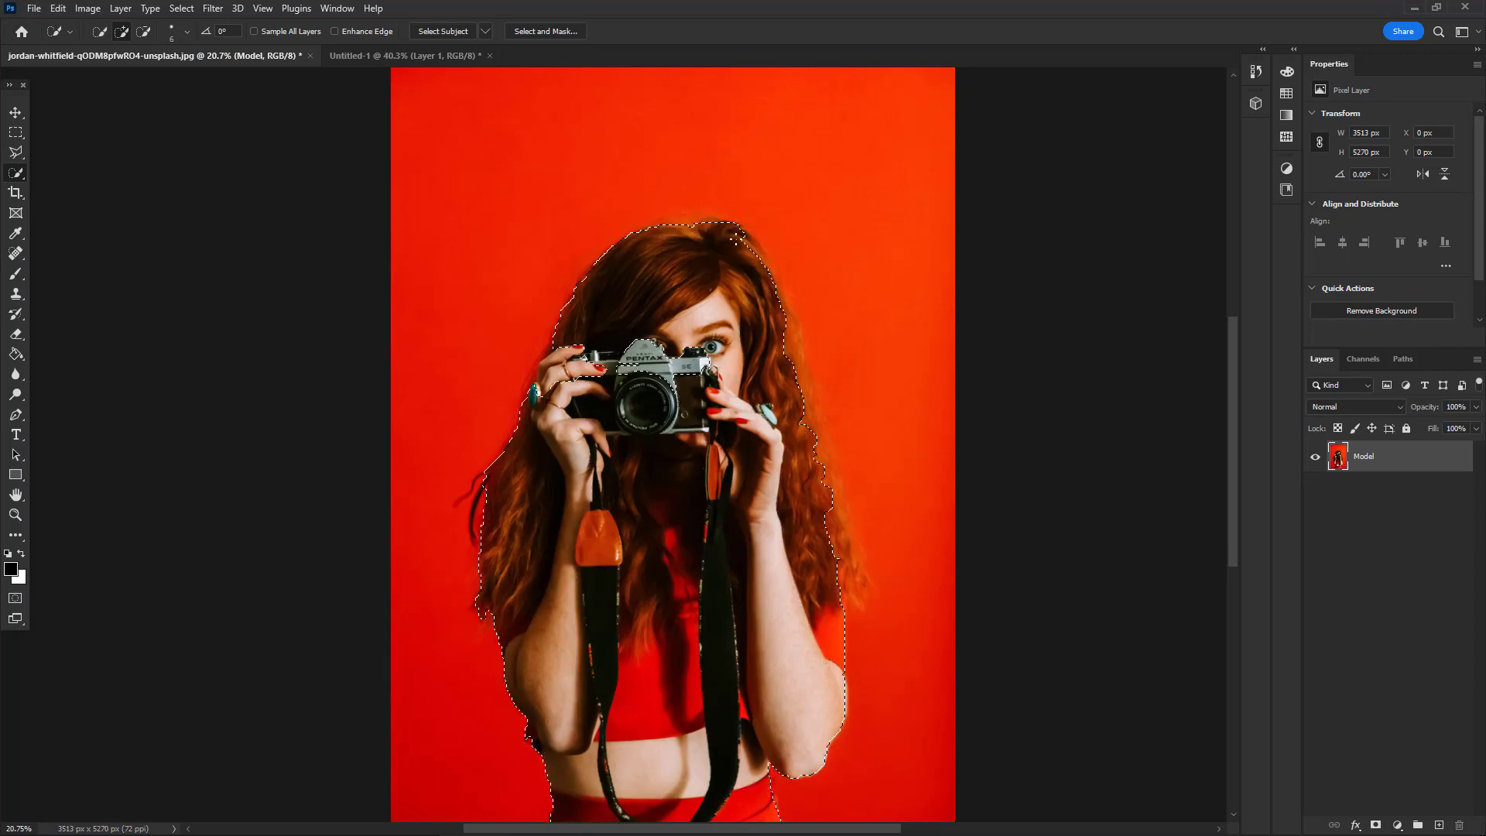
drag(737, 235, 752, 245)
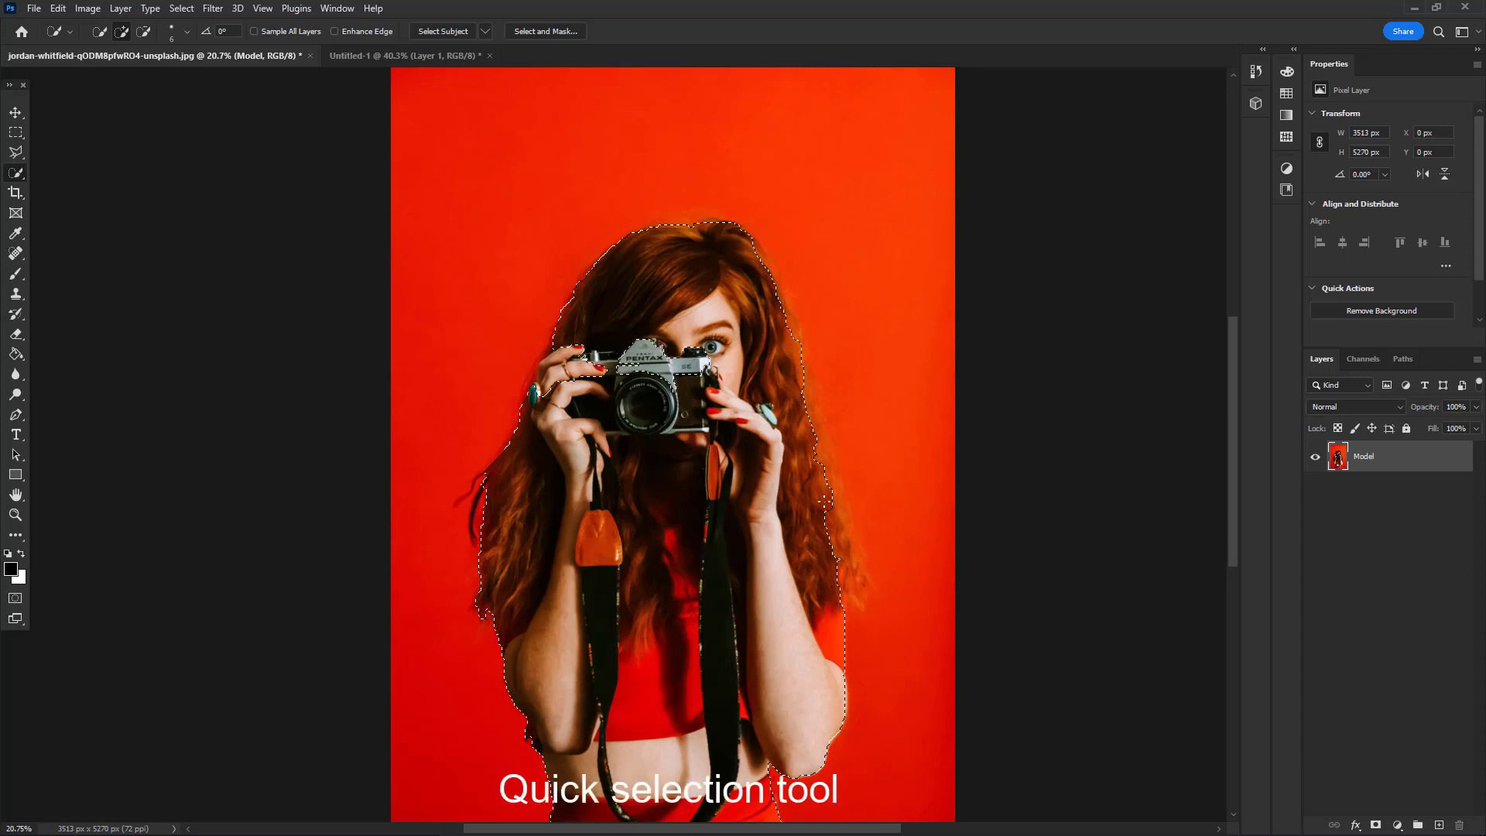
click(839, 559)
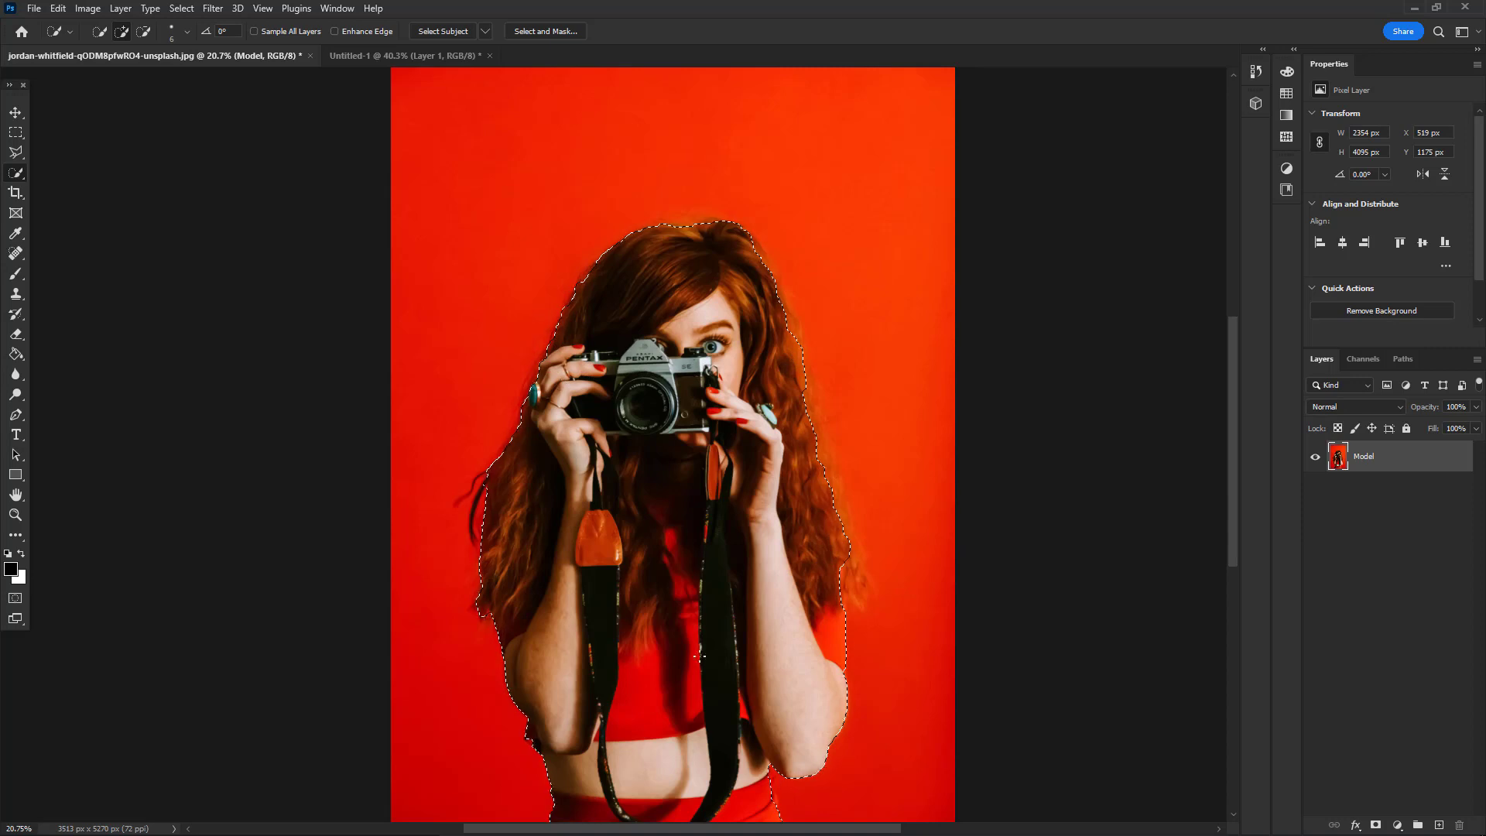
scroll(711, 736, down, 2)
click(1375, 825)
click(17, 112)
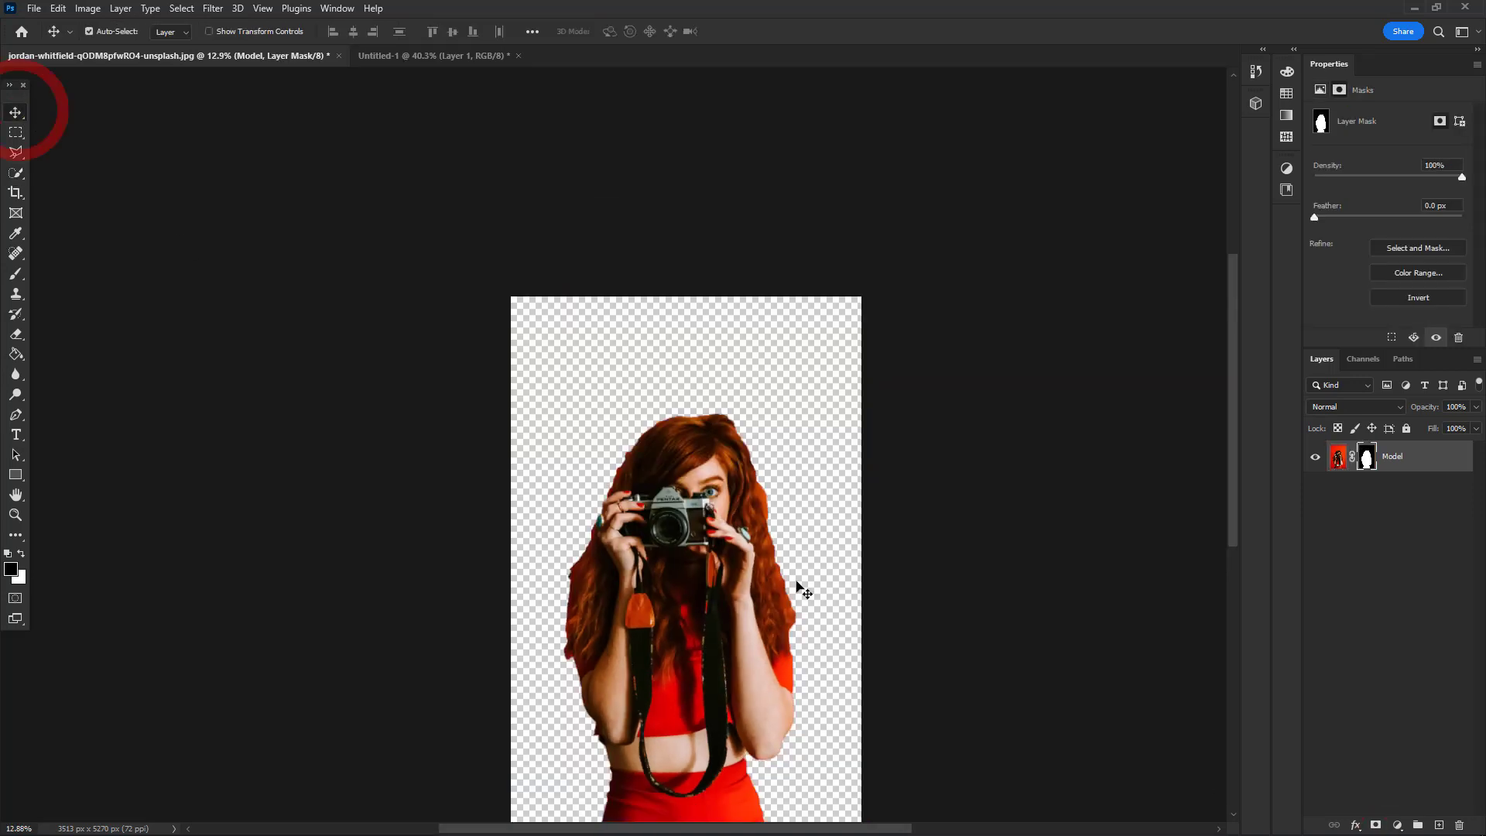
Apply the Minimum filter to the Model layer's mask with a 2-pixel radius and Squareness preserved
scroll(802, 596, up, 5)
drag(617, 532, 618, 371)
scroll(745, 465, up, 1)
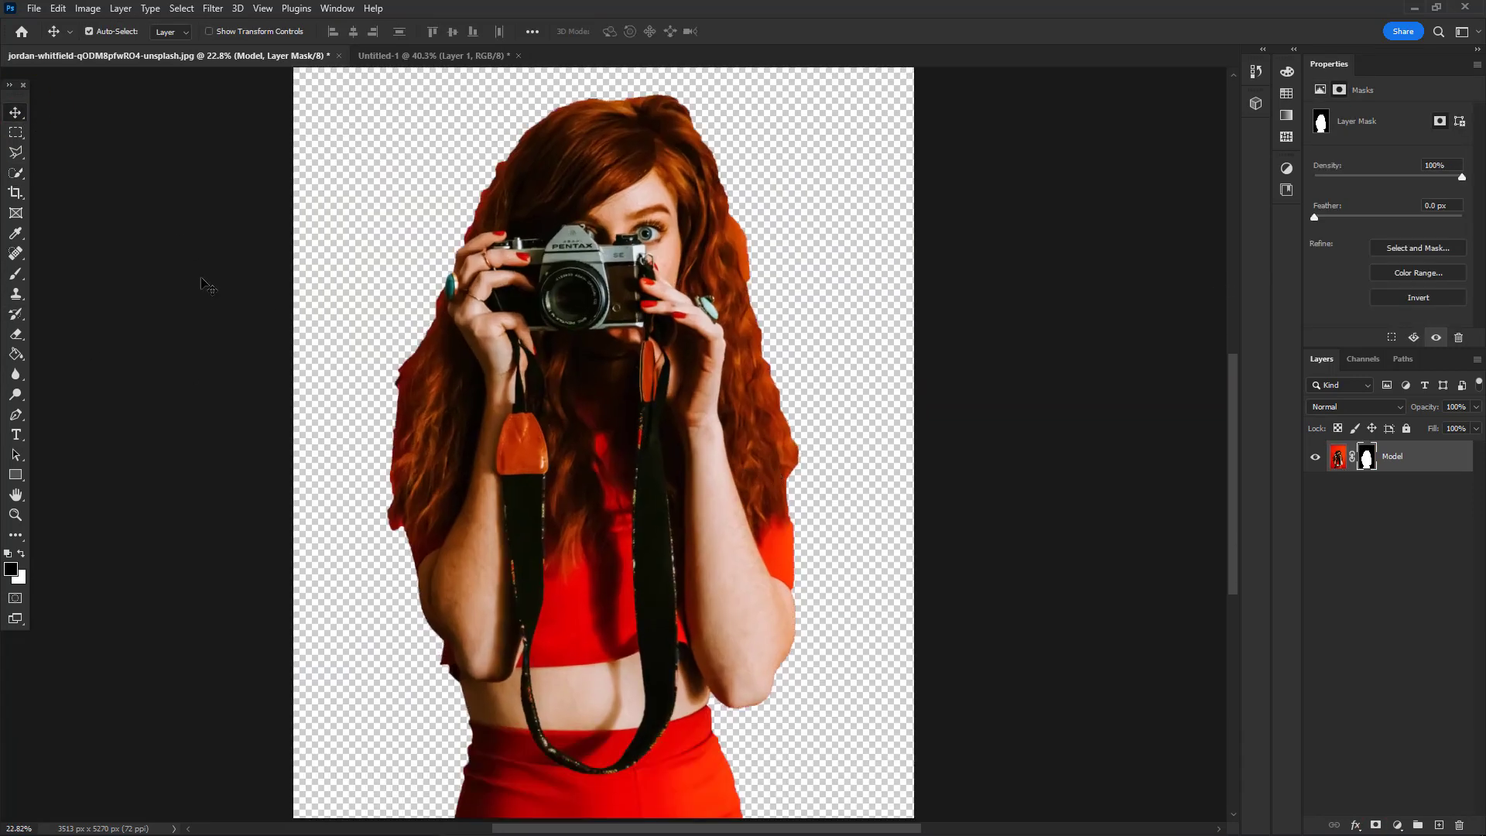
click(213, 8)
mouse_move(392, 336)
click(434, 403)
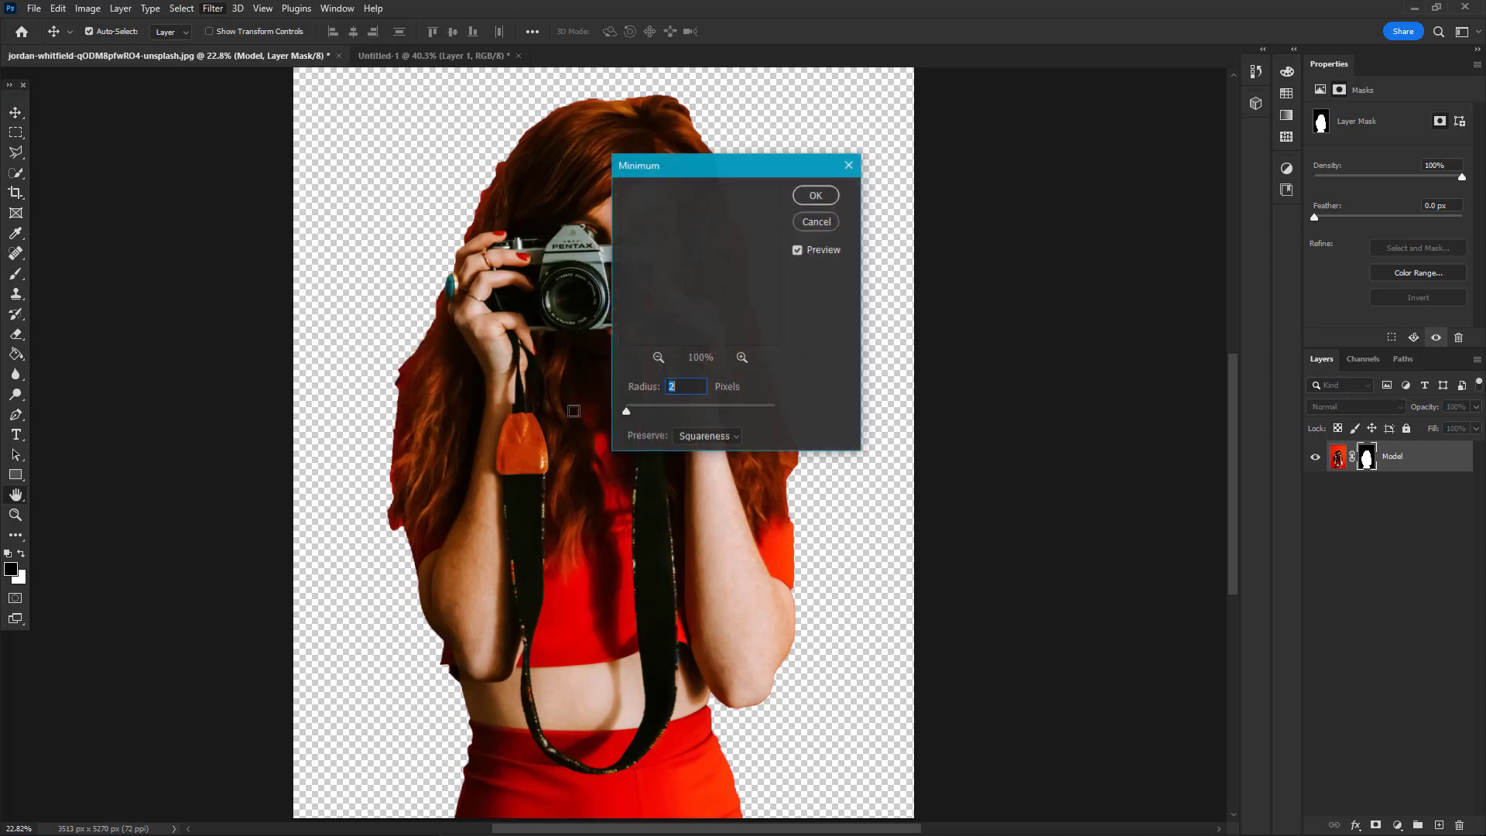
click(816, 197)
Refine the Model layer's mask in Select and Mask by brushing along the hair edges on both sides, and accept it
key(b)
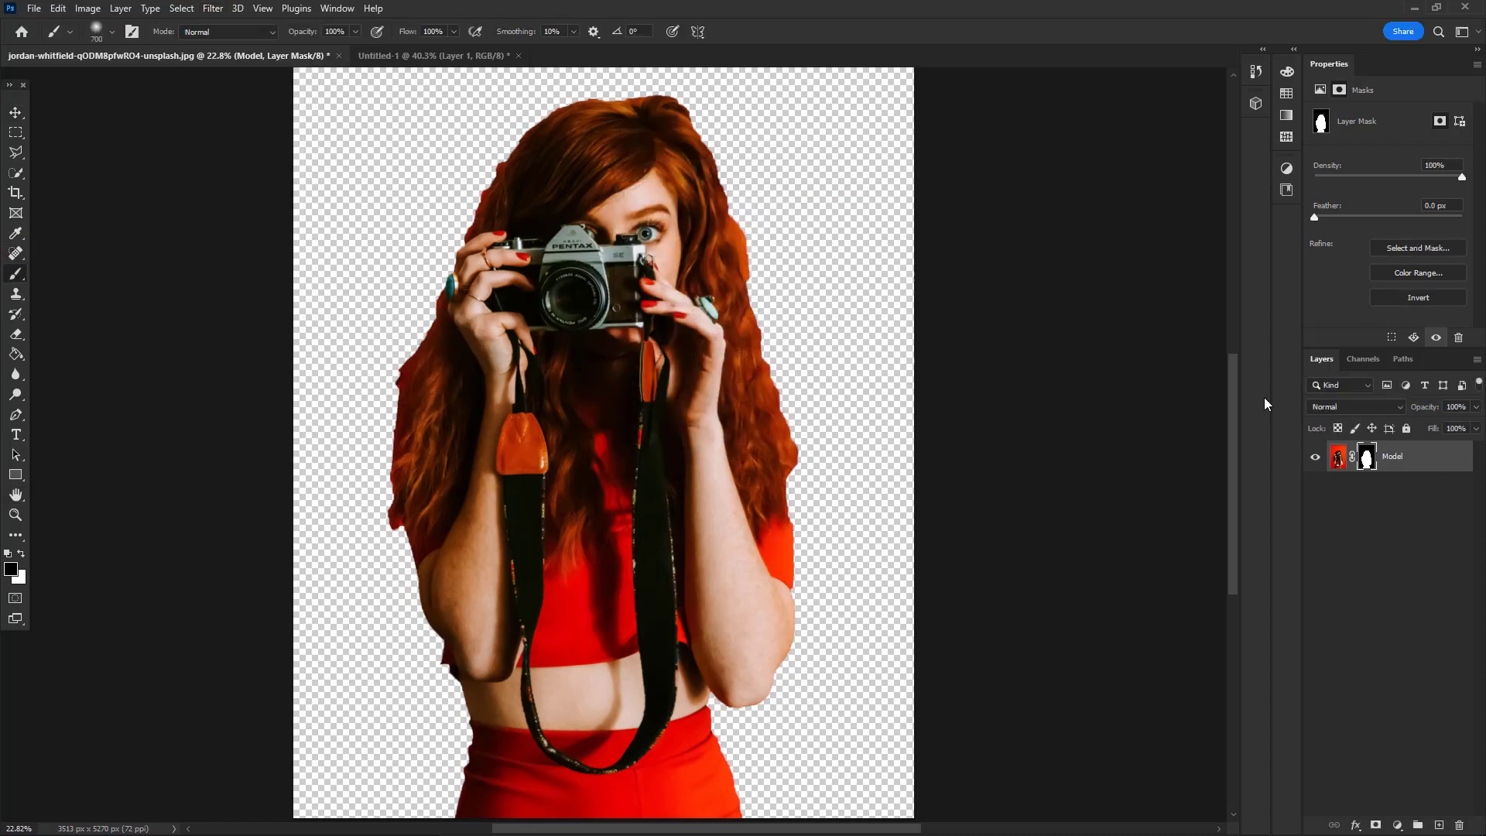
double_click(1368, 459)
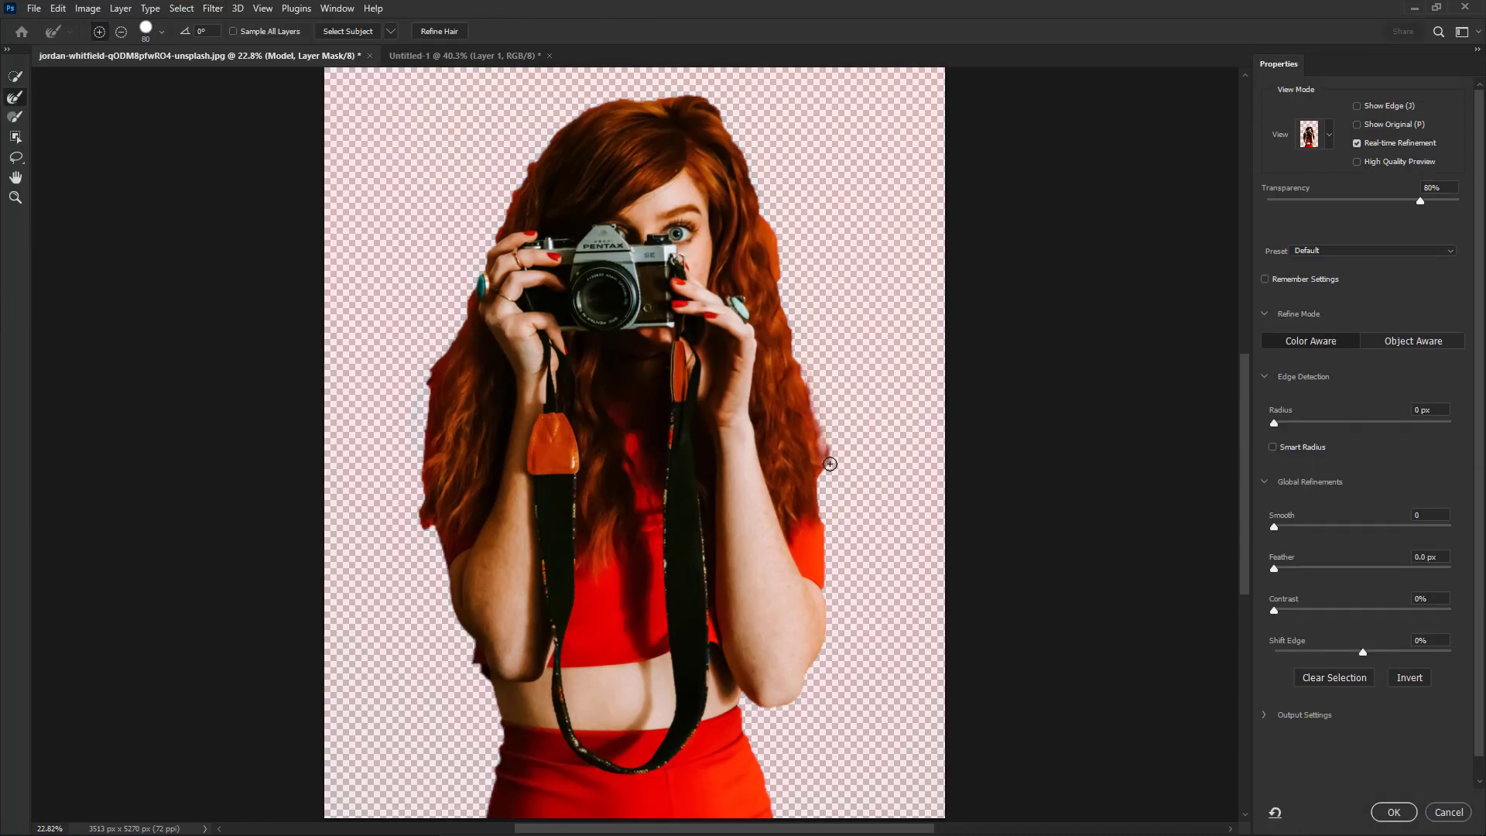
drag(808, 392, 740, 129)
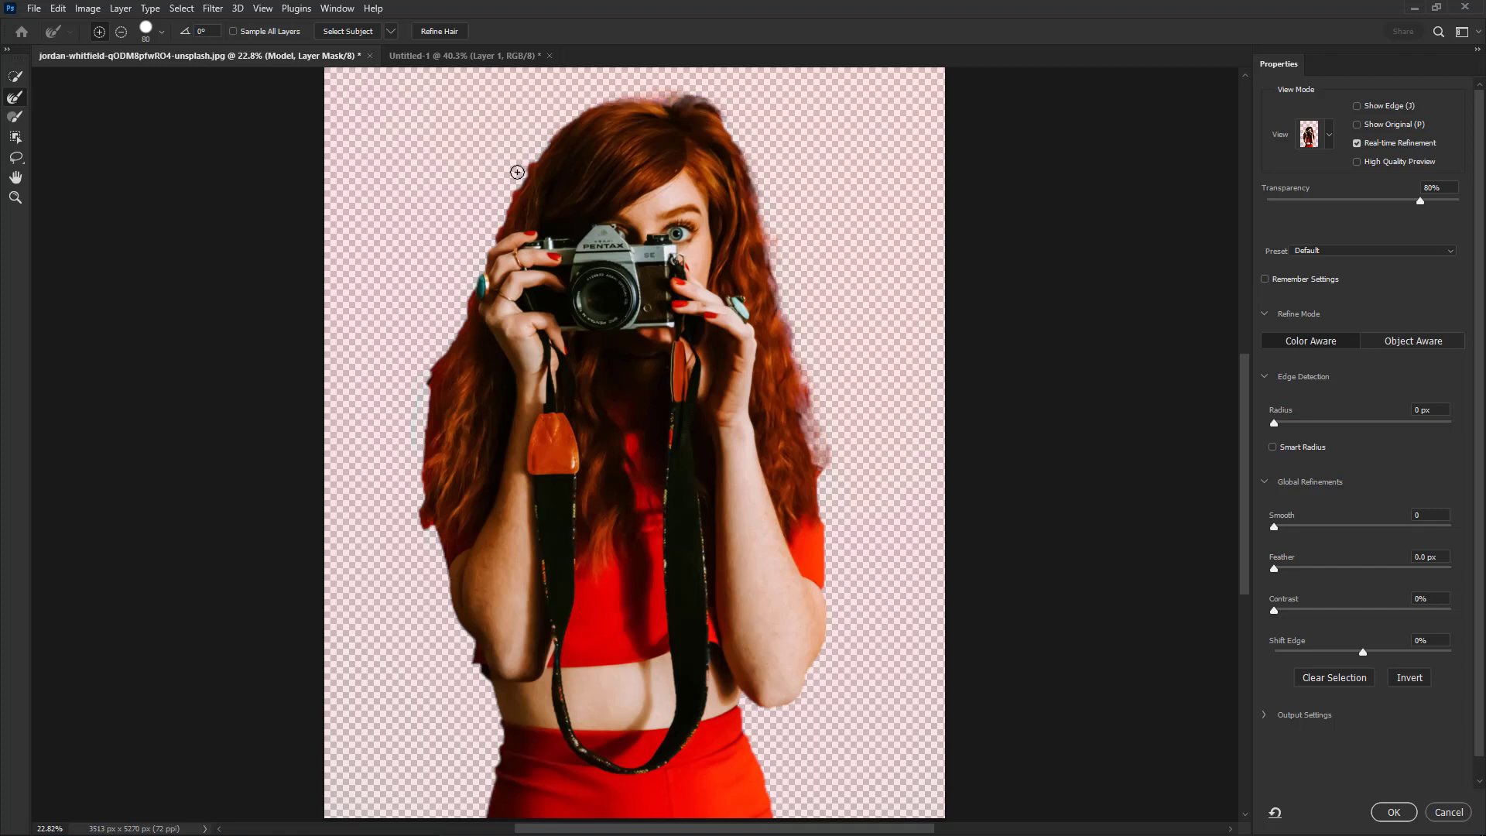
drag(437, 412, 430, 410)
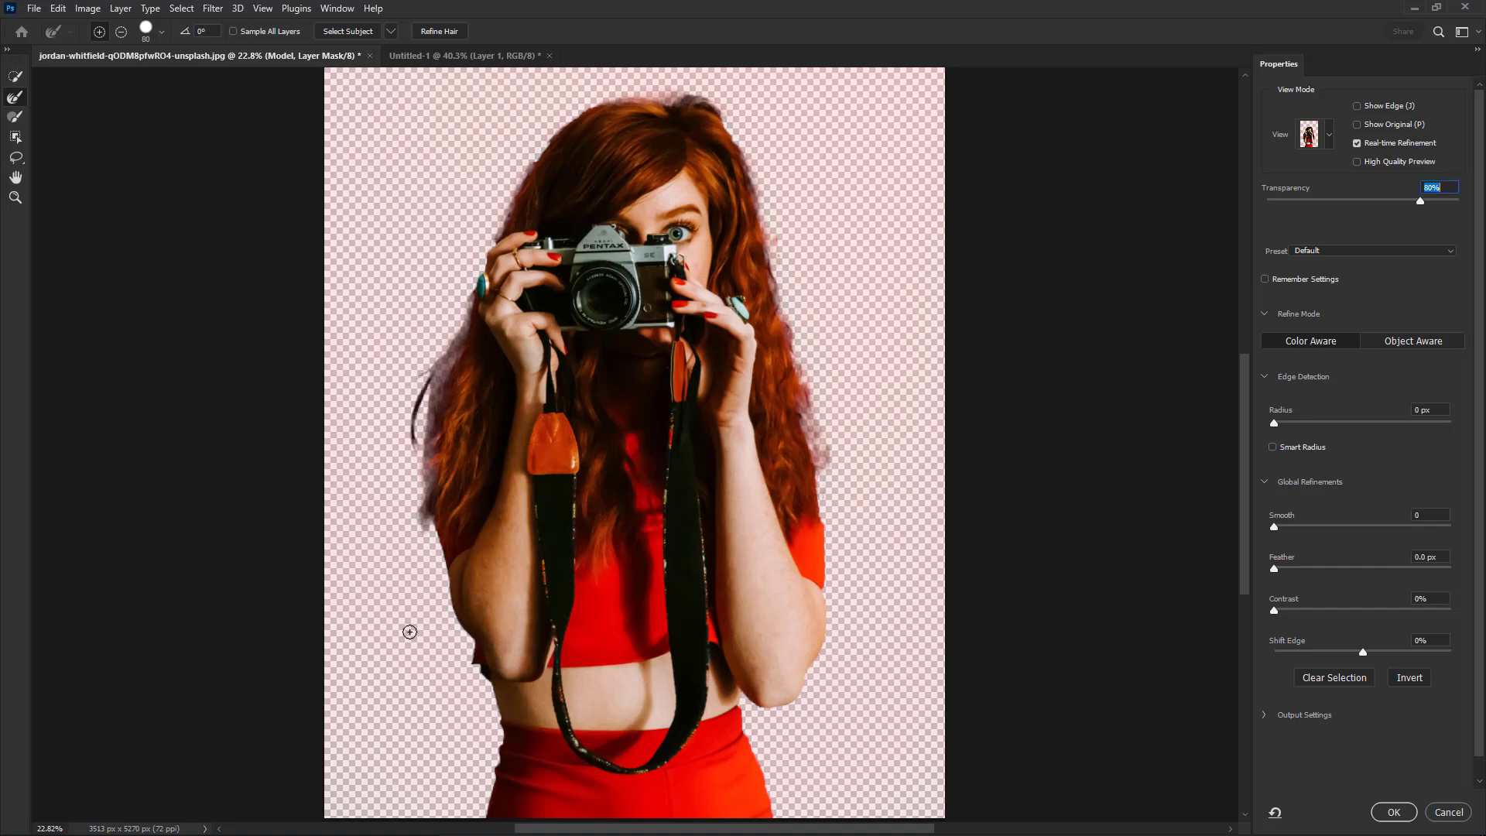
click(1394, 812)
Shrink the soft black brush to 90 px and paint on the mask to remove the fringe along the hair on the image's right side
key([)
key([)
key([)
key([)
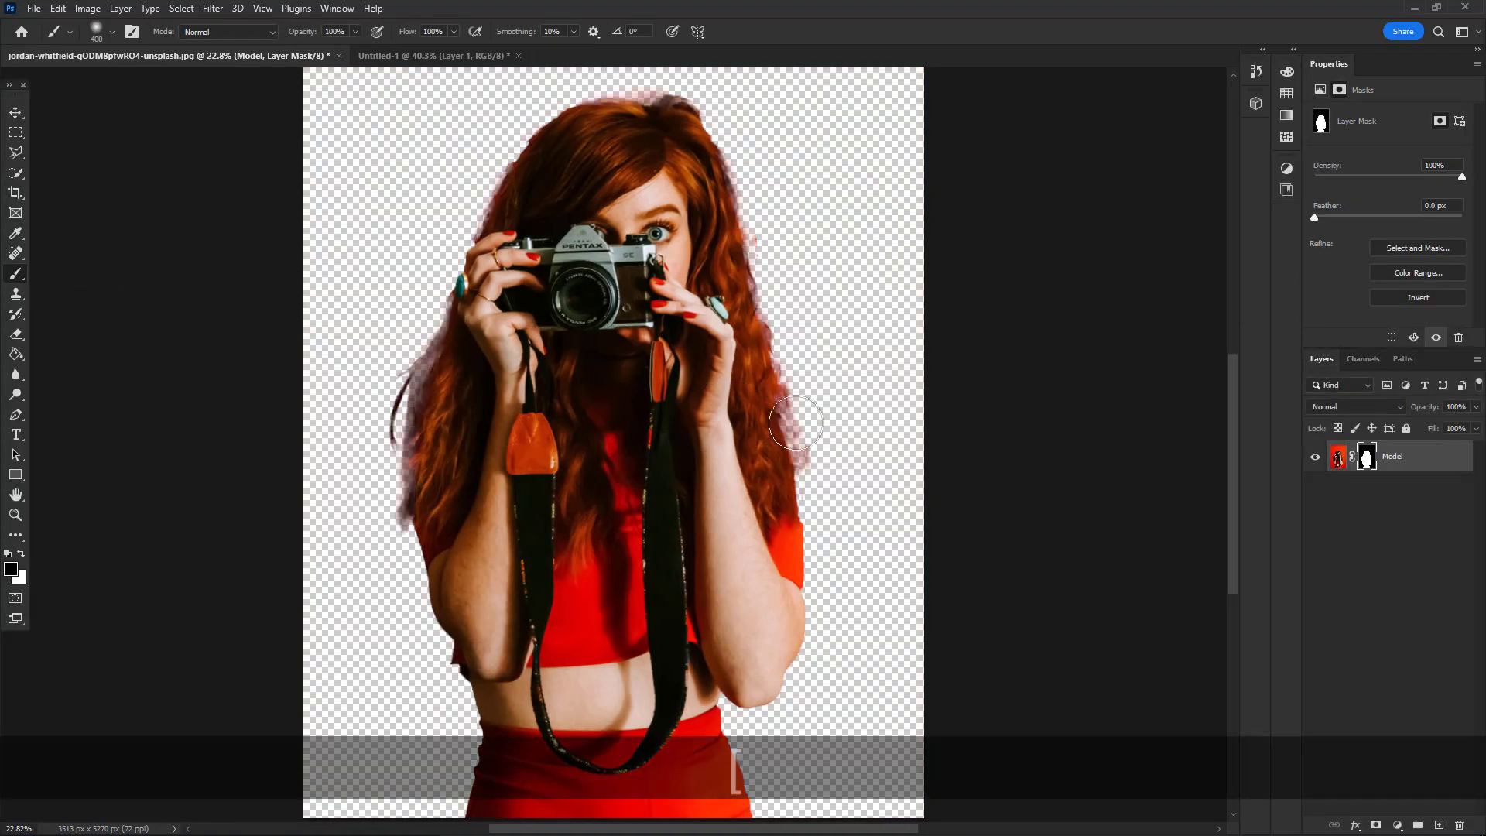
scroll(804, 439, up, 5)
mouse_move(804, 440)
mouse_down()
mouse_move(836, 524)
mouse_move(750, 232)
mouse_move(868, 723)
mouse_up()
scroll(847, 576, down, 1)
scroll(851, 575, down, 2)
scroll(425, 173, up, 3)
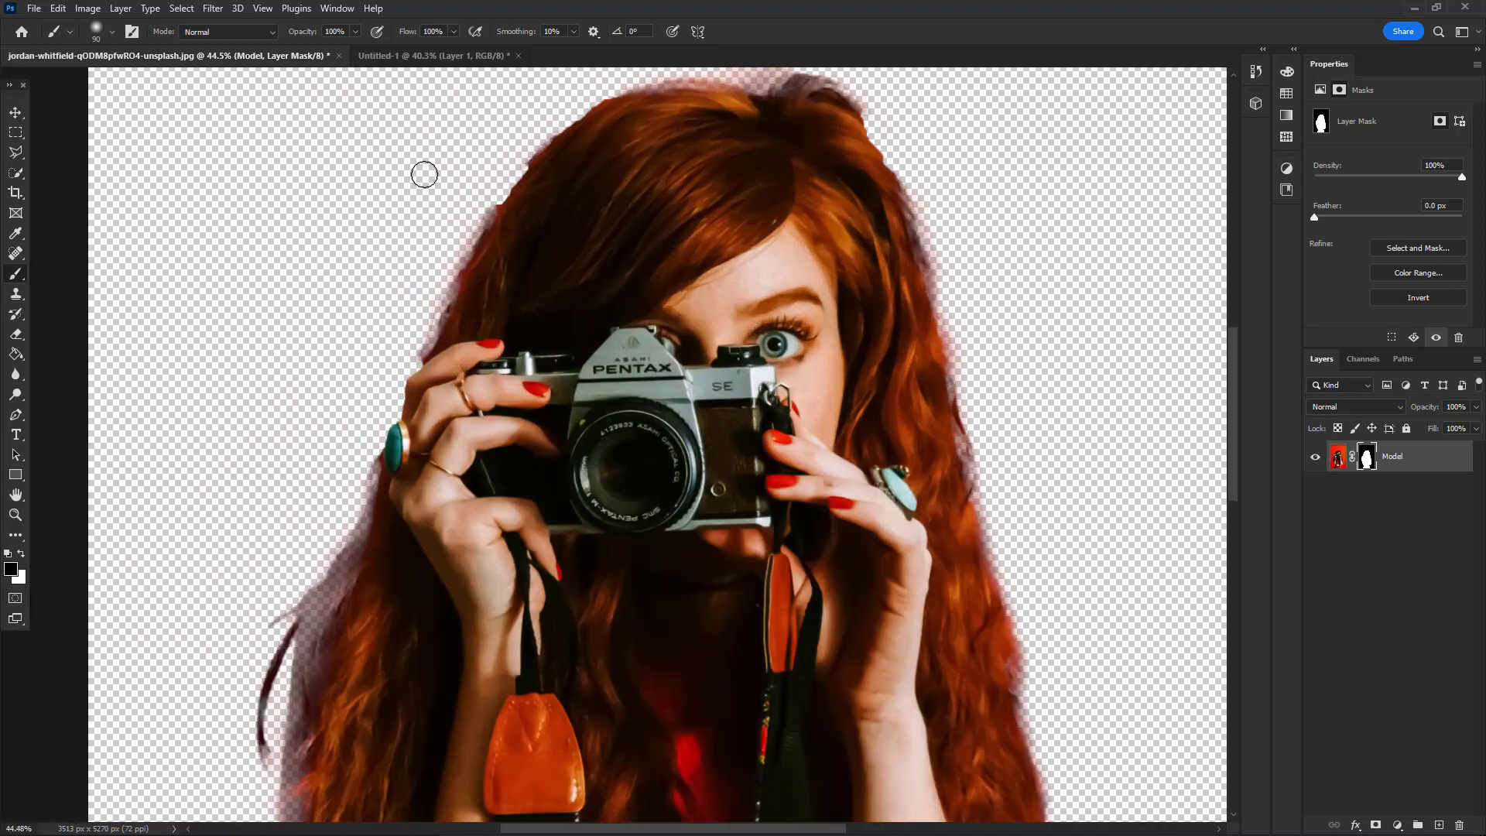
Paint black on the mask to remove the stray strand and fringe beside the hair on the image's left side
mouse_move(288, 697)
mouse_down()
mouse_move(259, 790)
mouse_move(265, 506)
mouse_up()
key(space)
drag(249, 425, 263, 647)
key(space)
drag(249, 620, 275, 384)
mouse_move(269, 426)
mouse_down()
mouse_move(286, 537)
mouse_move(282, 468)
mouse_up()
mouse_move(271, 360)
mouse_down()
mouse_move(302, 577)
mouse_move(272, 381)
mouse_up()
scroll(294, 387, down, 7)
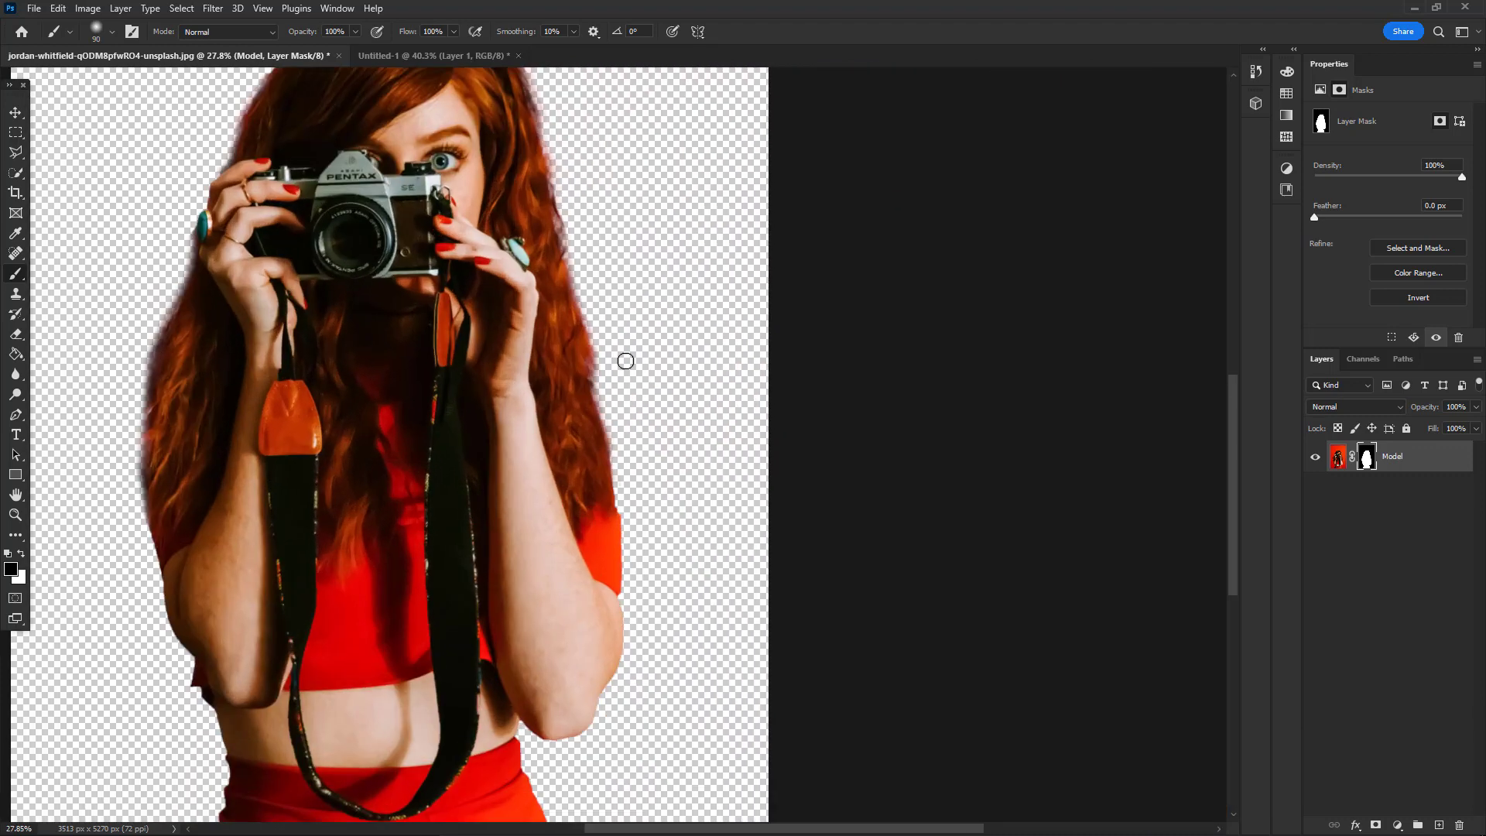
Clean the remaining color fringe from the mask above the head and along the upper hair with the black brush
scroll(620, 356, up, 5)
scroll(573, 310, down, 8)
key(space)
drag(494, 122, 508, 180)
scroll(514, 172, up, 12)
scroll(525, 168, down, 2)
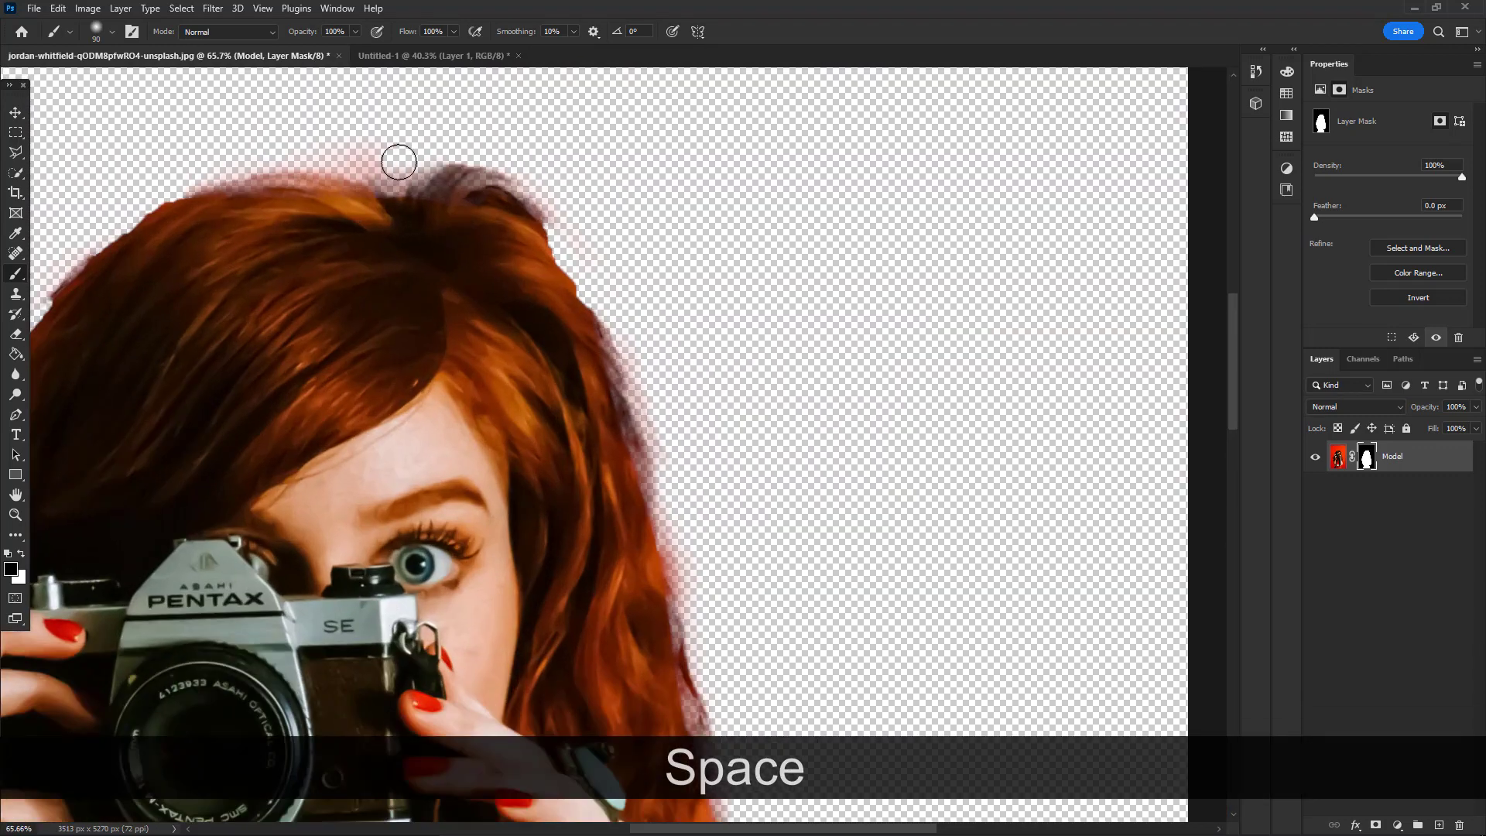
scroll(658, 426, down, 3)
scroll(697, 534, up, 1)
scroll(681, 542, down, 6)
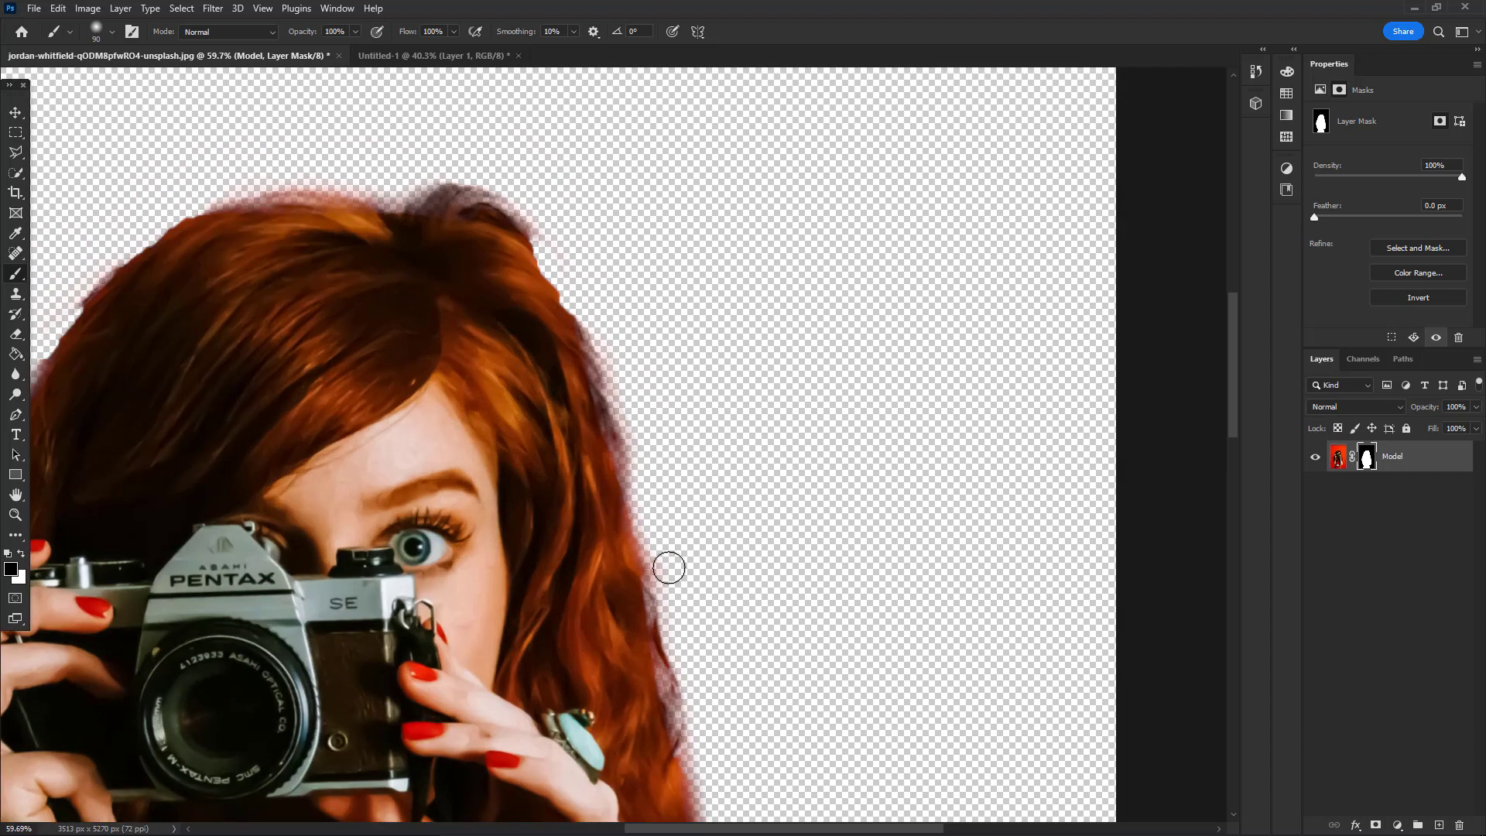
key(space)
Copy the masked Model layer into the Untitled-1 document with the Move tool
click(18, 117)
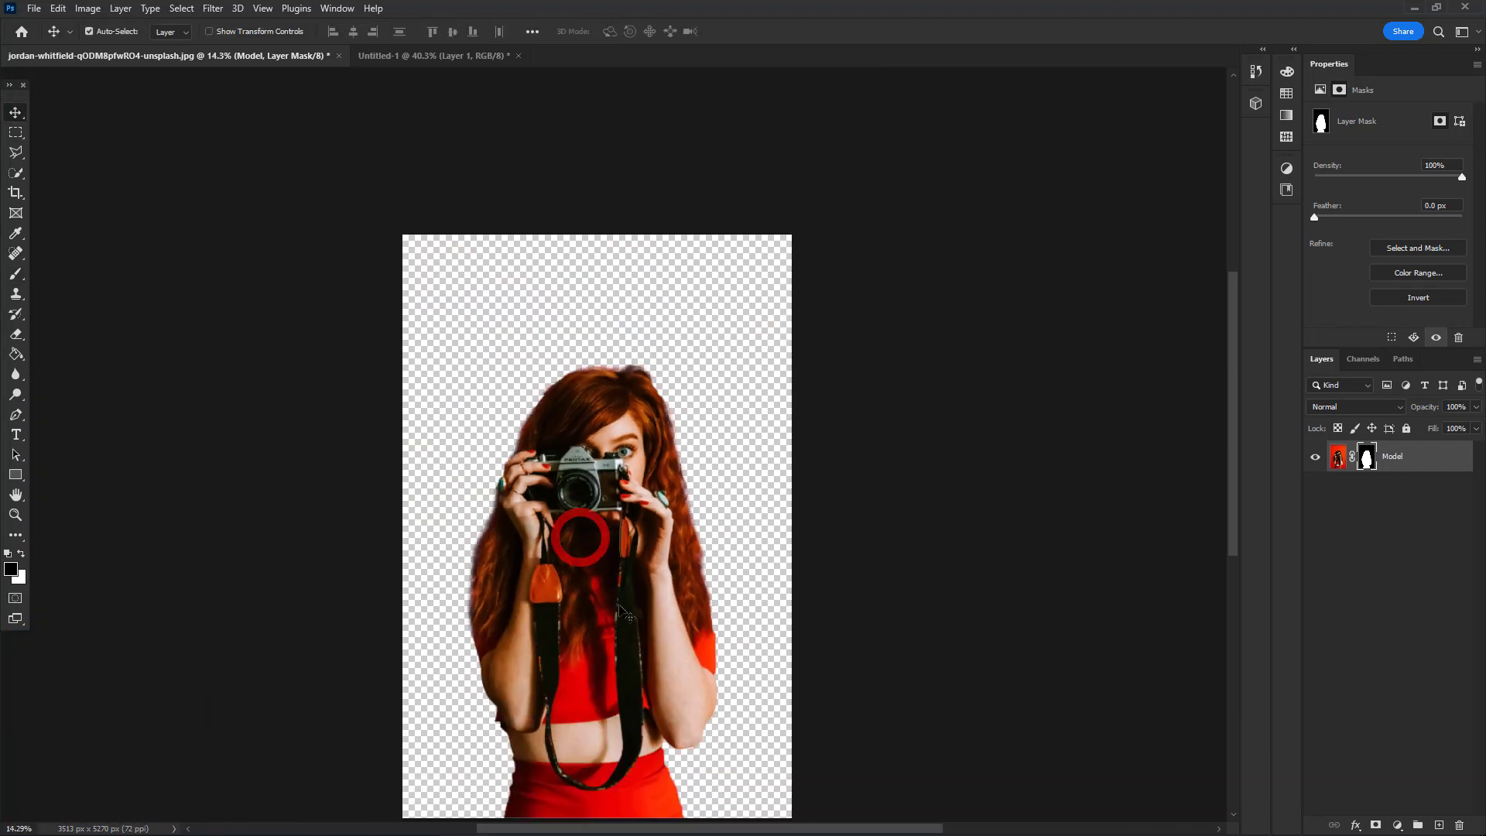
drag(581, 536, 581, 426)
scroll(658, 387, down, 2)
Scale the Model layer to about 39.71% and position it centered at the canvas's lower edge, then apply the transform
key(ctrl+t)
scroll(805, 179, down, 5)
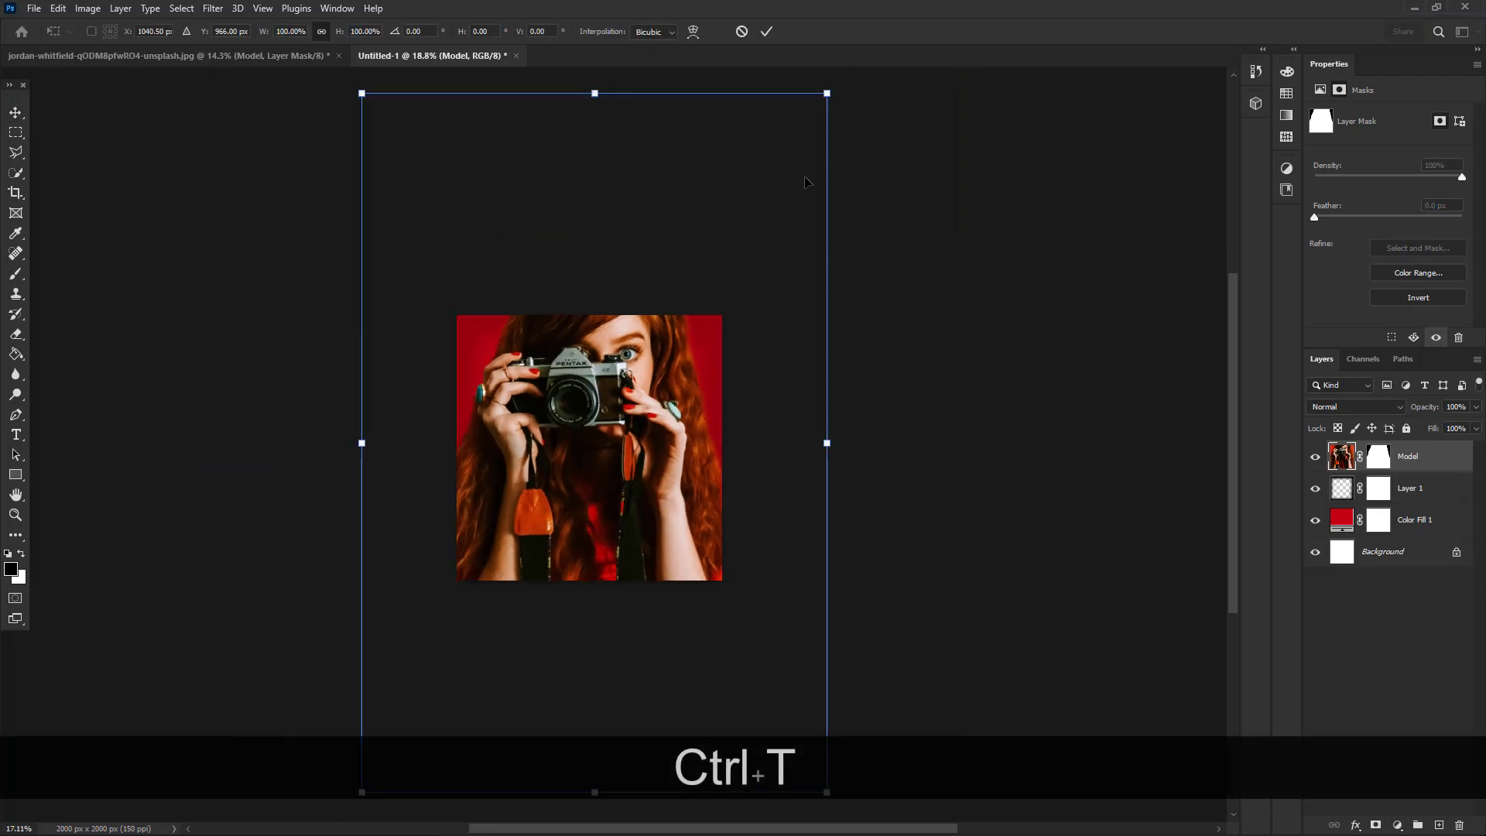
drag(819, 92, 624, 473)
drag(627, 613, 616, 435)
scroll(617, 456, up, 3)
drag(712, 242, 677, 299)
drag(641, 328, 670, 296)
click(766, 31)
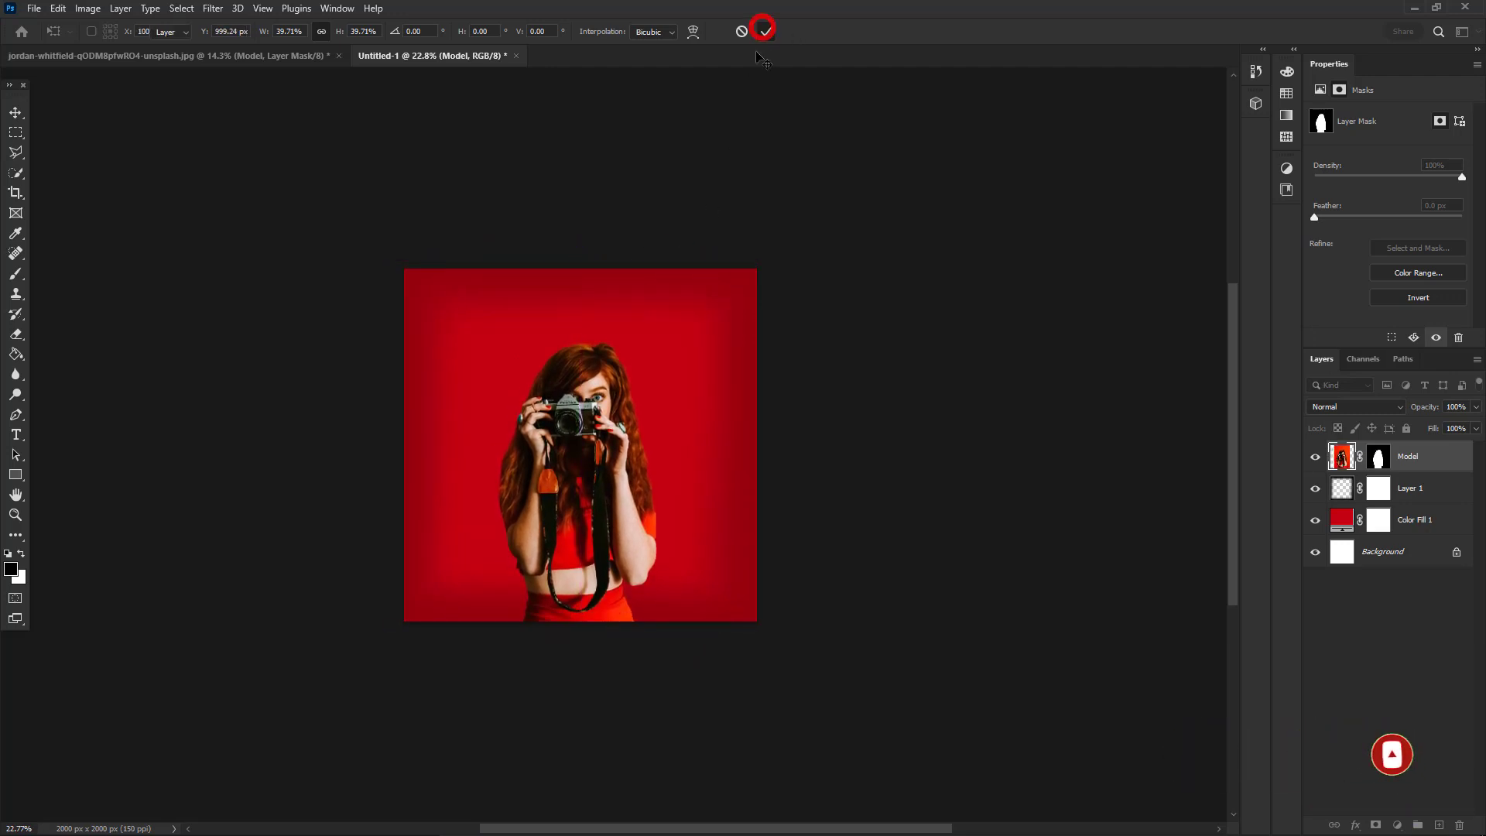
Draw a rectangle shape of about 1190 × 1492 px over the model and fill it with white
scroll(620, 458, up, 2)
scroll(611, 451, up, 1)
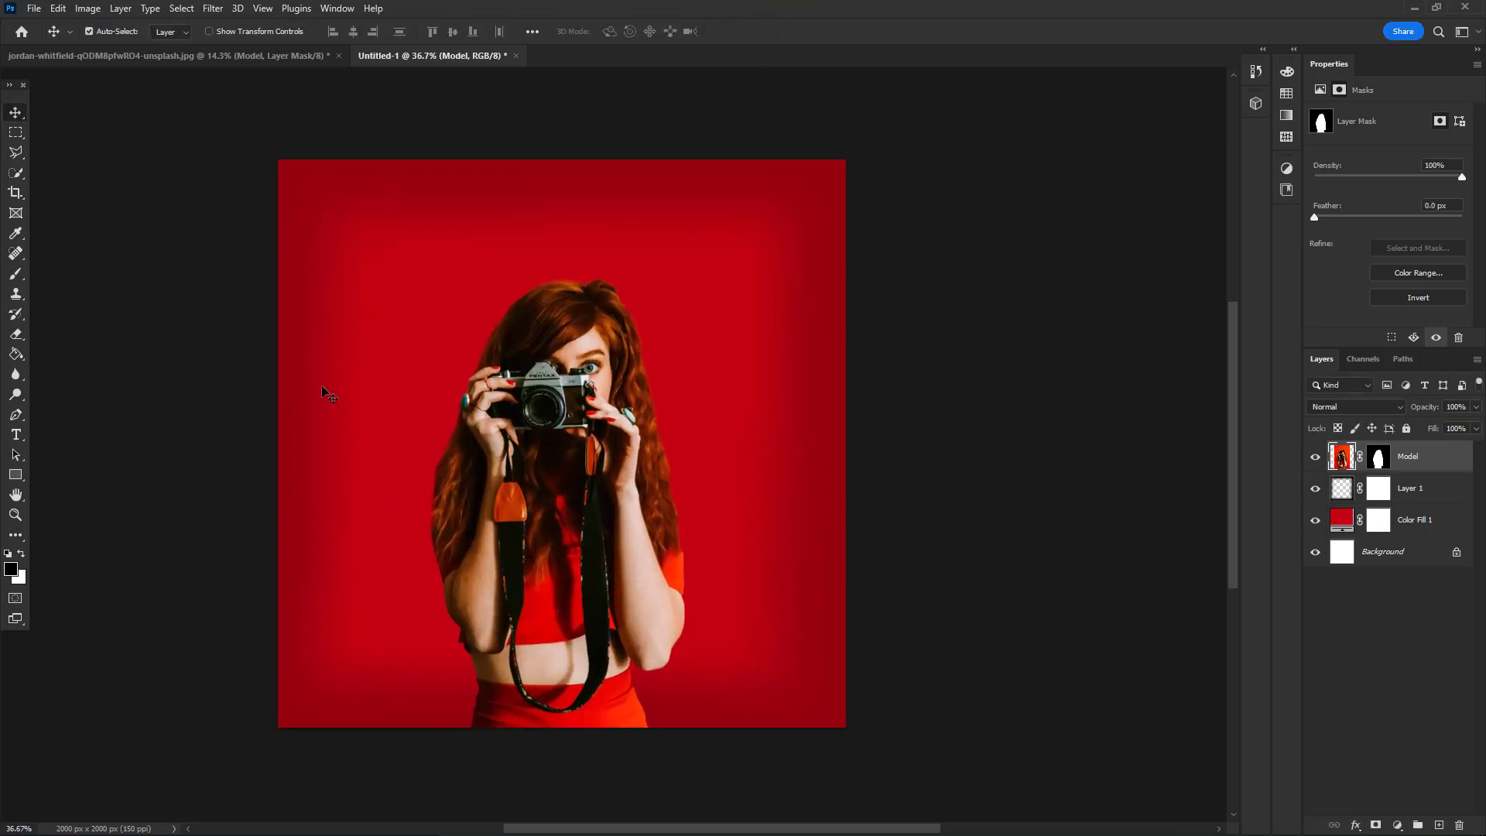
click(16, 482)
click(110, 482)
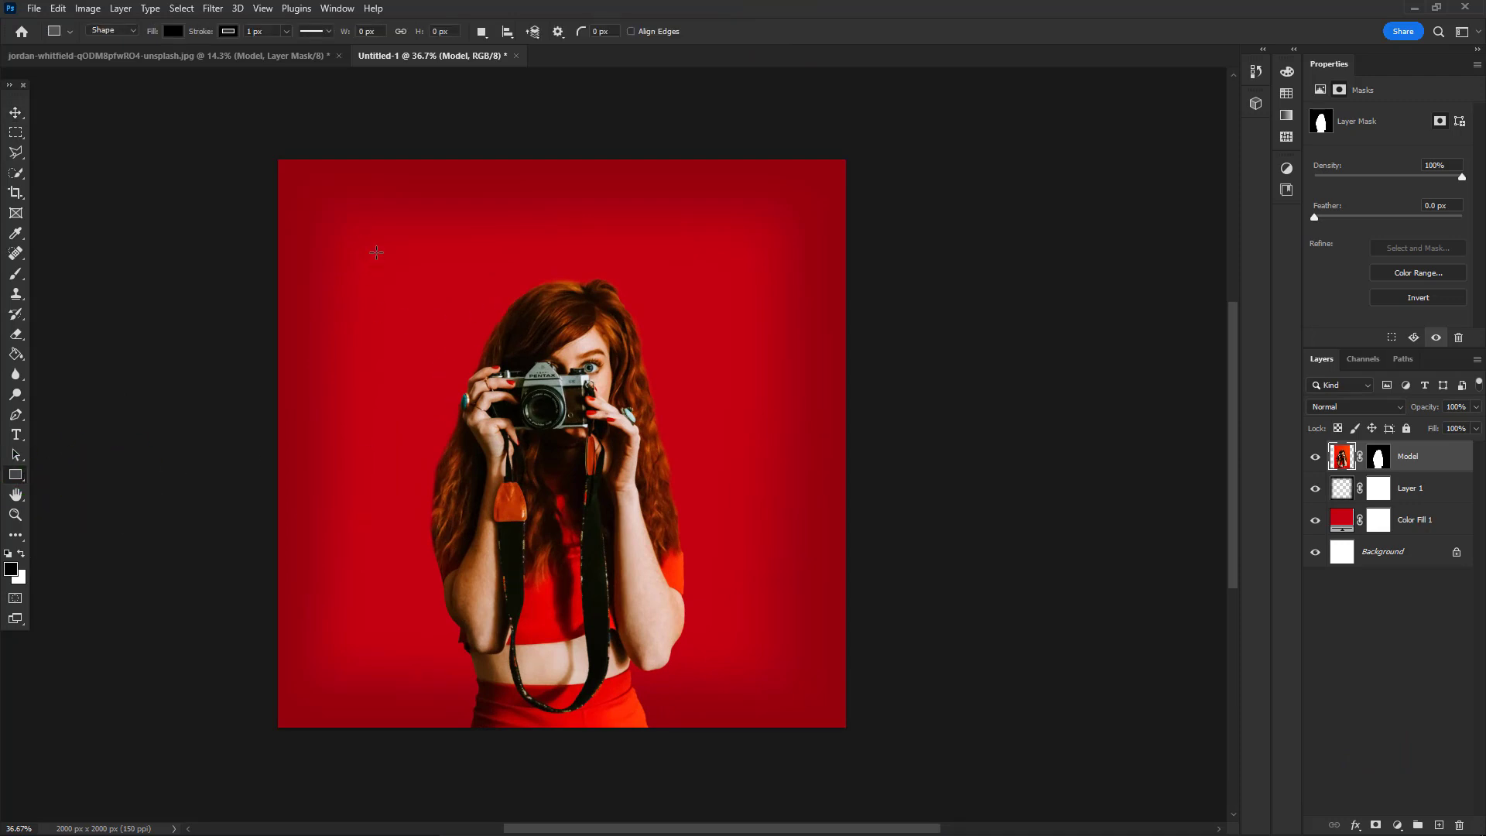
drag(387, 233, 724, 656)
click(173, 31)
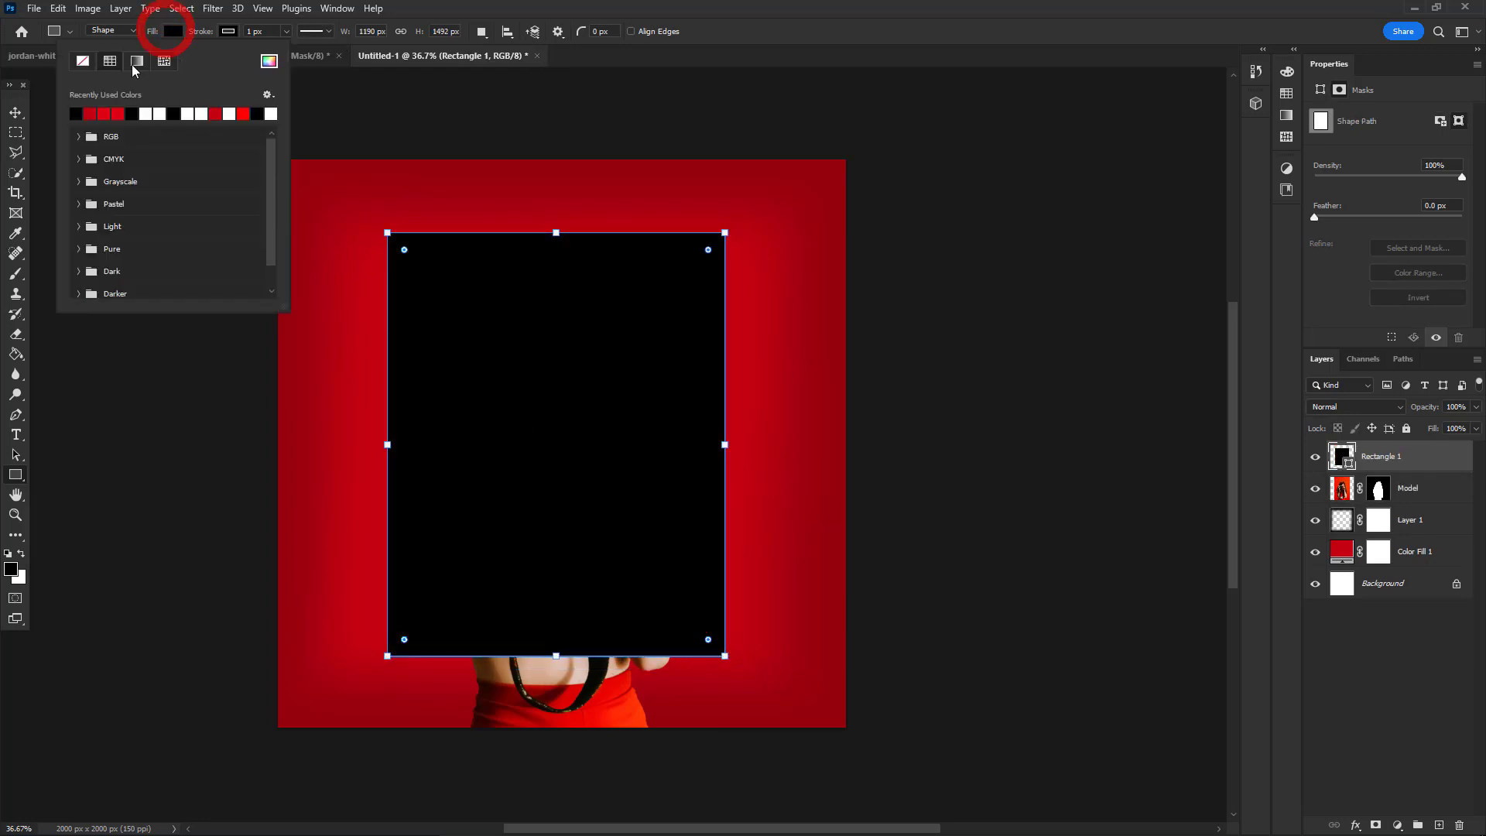
click(145, 113)
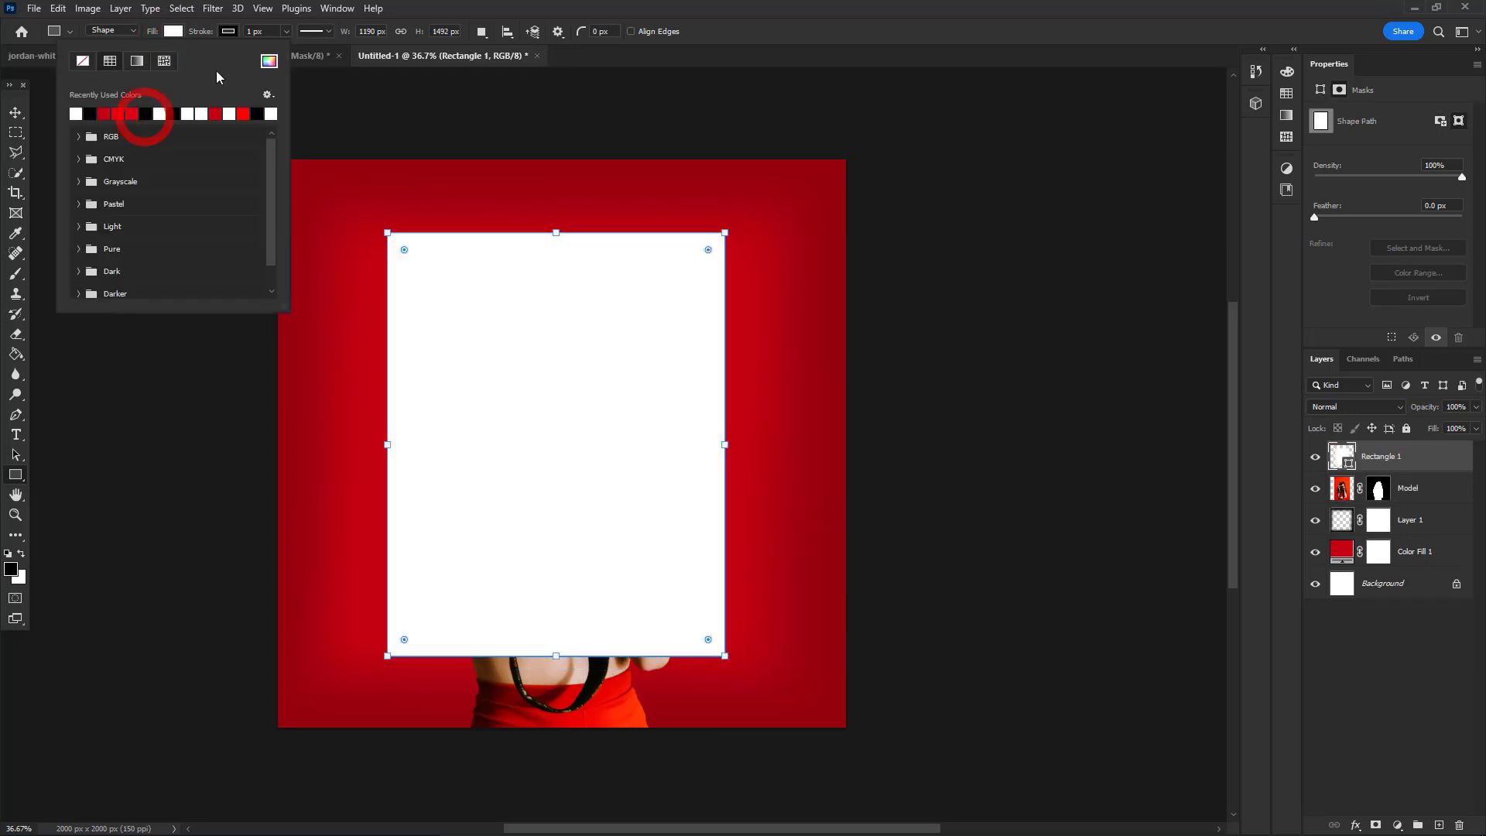
click(230, 31)
click(17, 116)
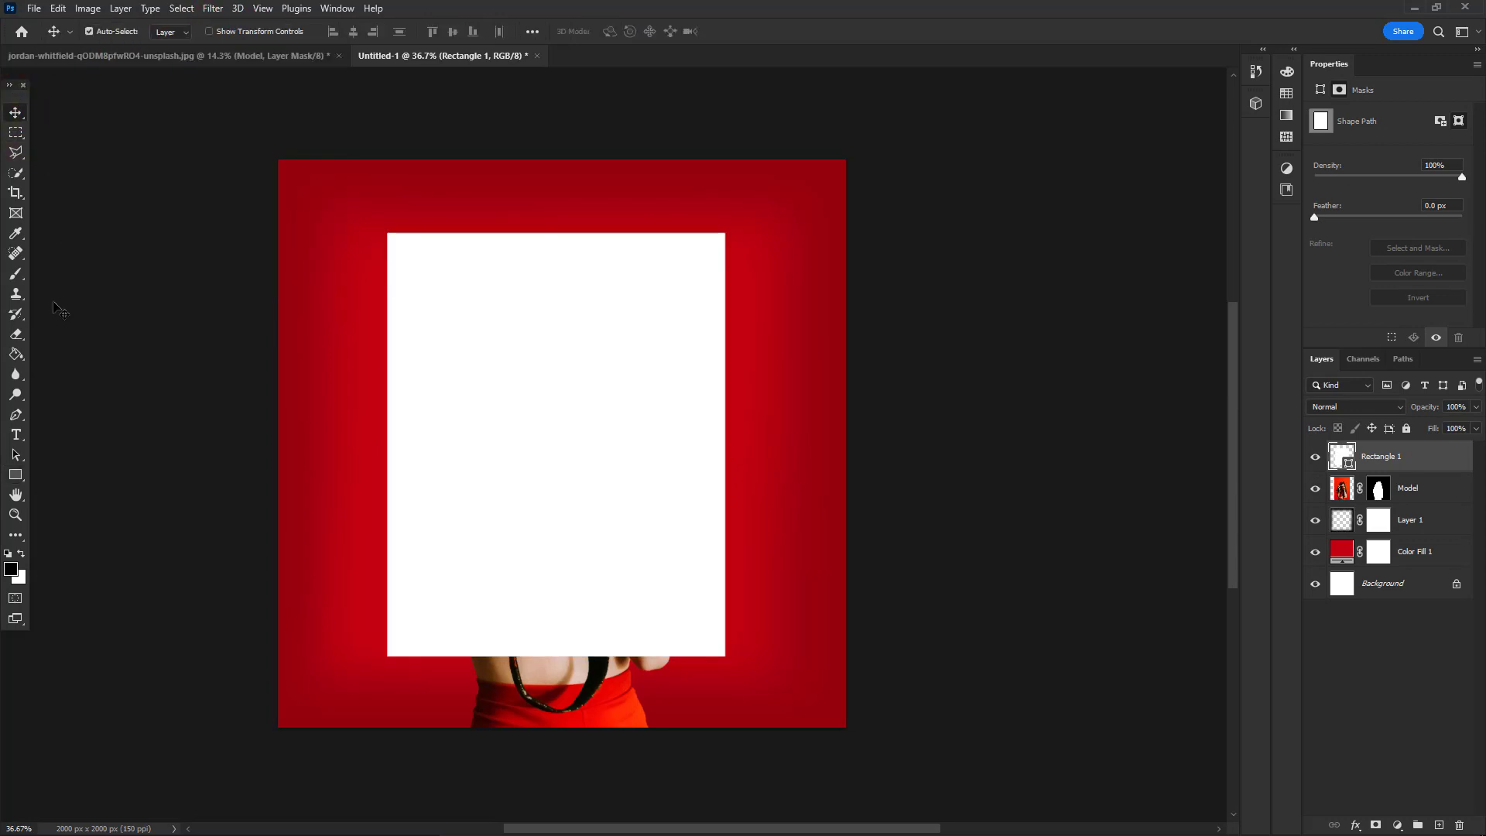
Turn the white rectangle into a Polaroid-style frame by masking out a rectangular opening with a wider lower border, using an inverted layer mask
click(14, 133)
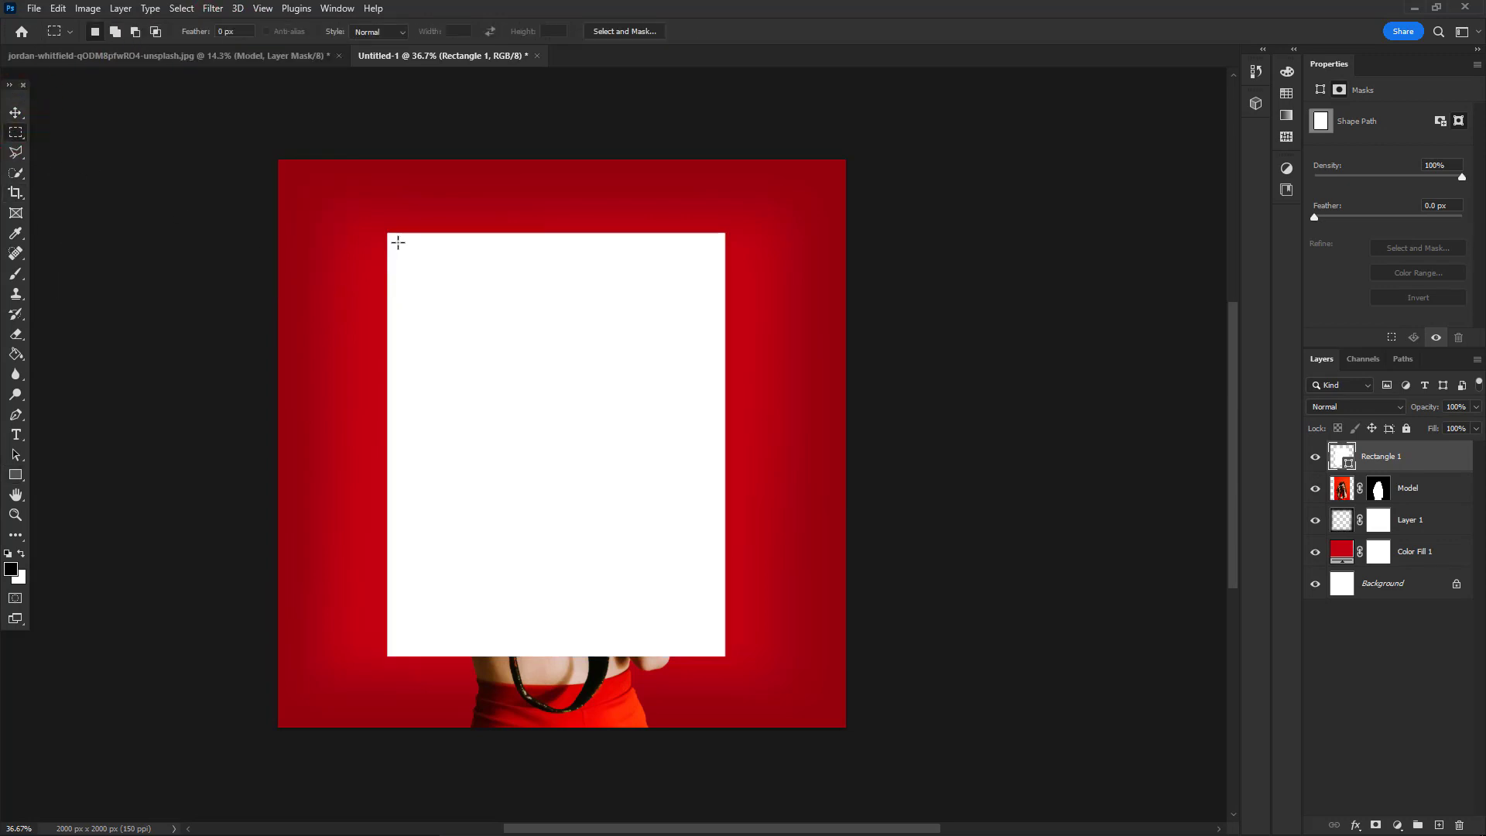
drag(446, 307, 716, 593)
click(1377, 825)
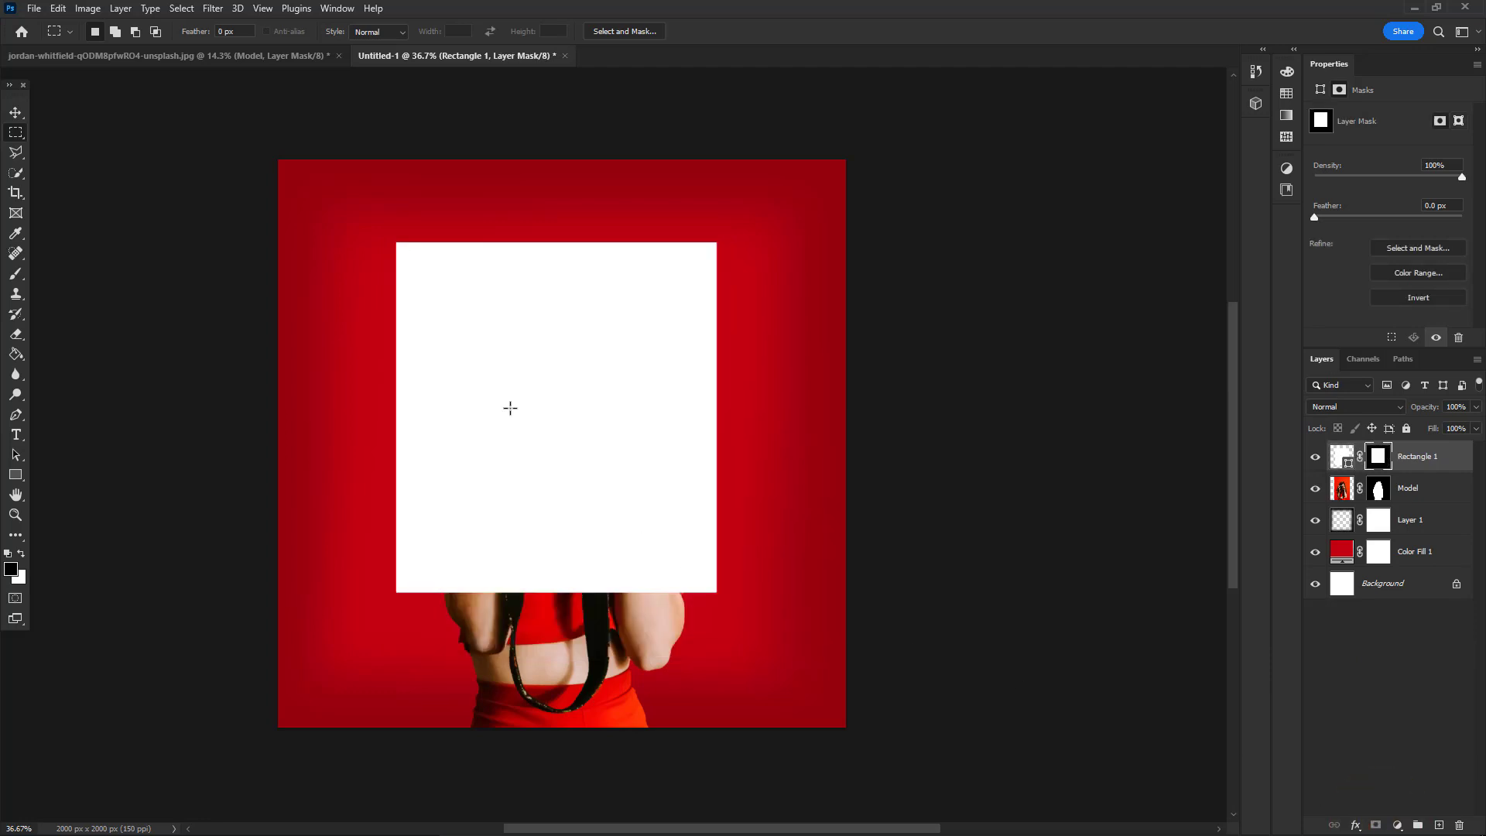
key(ctrl+i)
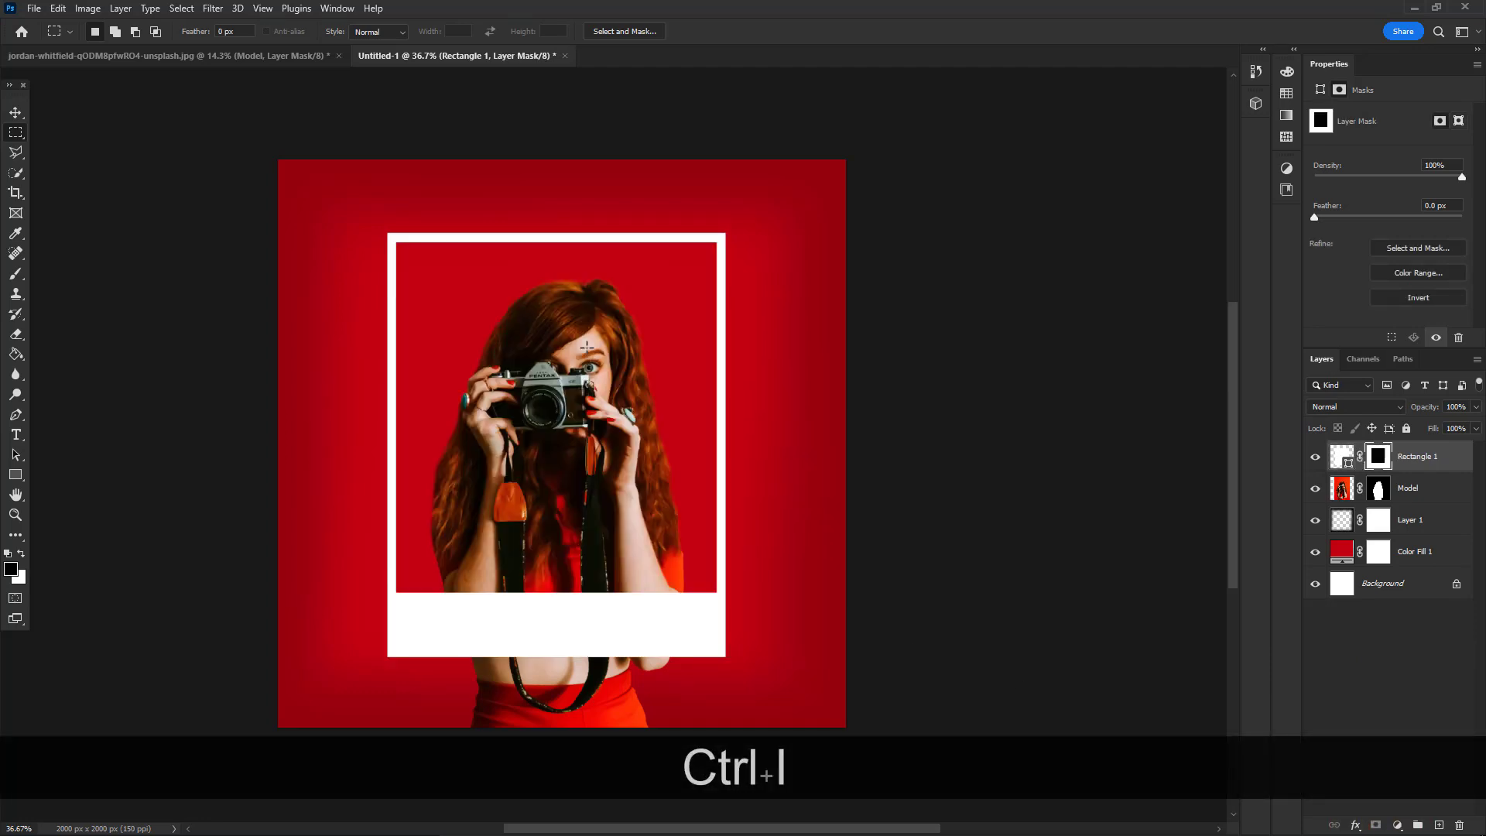
Move the white frame down on the canvas and shift the model up so her head rises above the frame's upper edge
click(16, 112)
scroll(631, 541, up, 3)
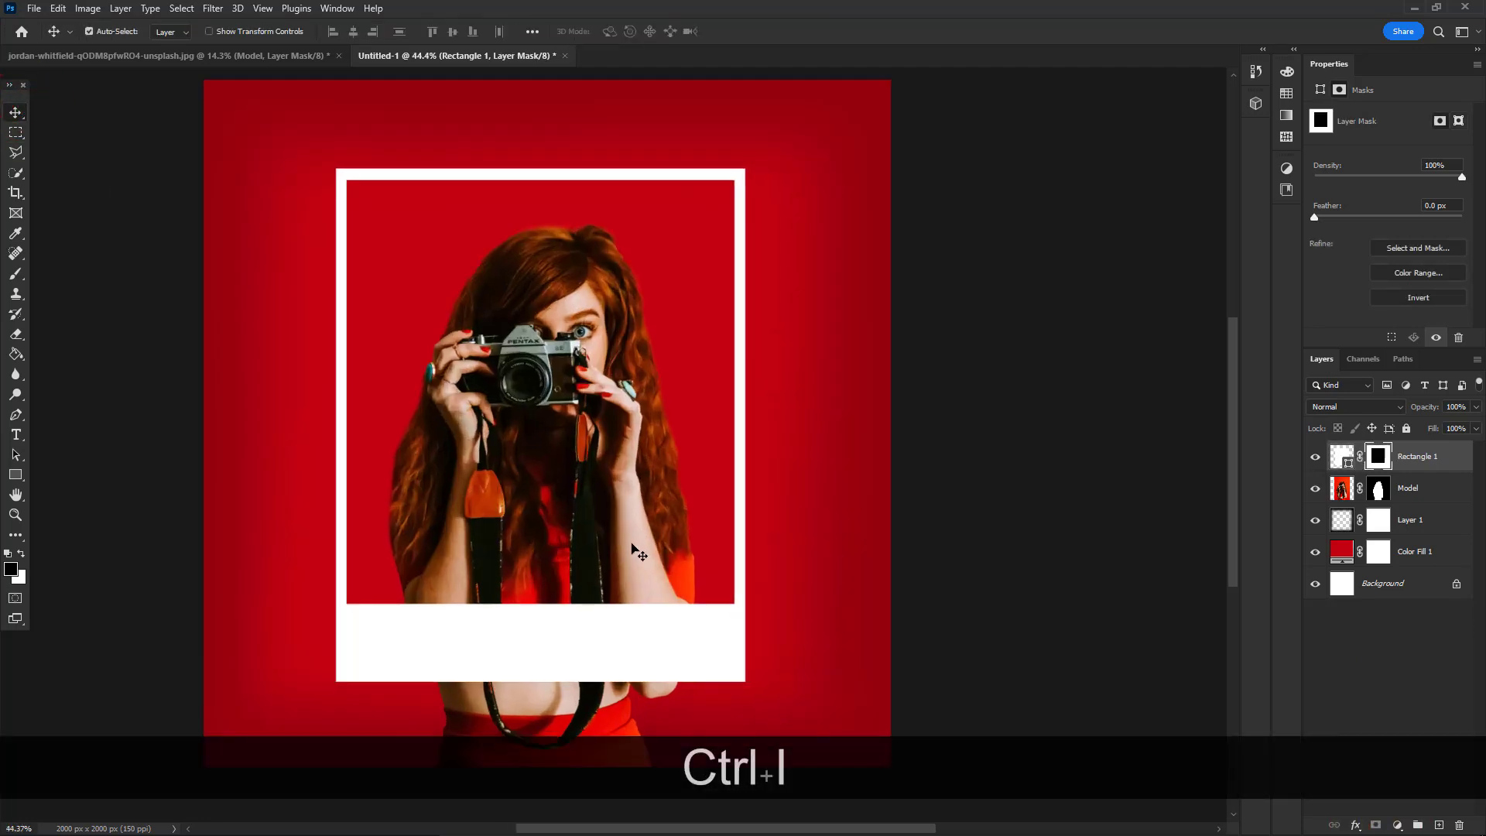
drag(637, 653, 668, 753)
drag(520, 626, 546, 583)
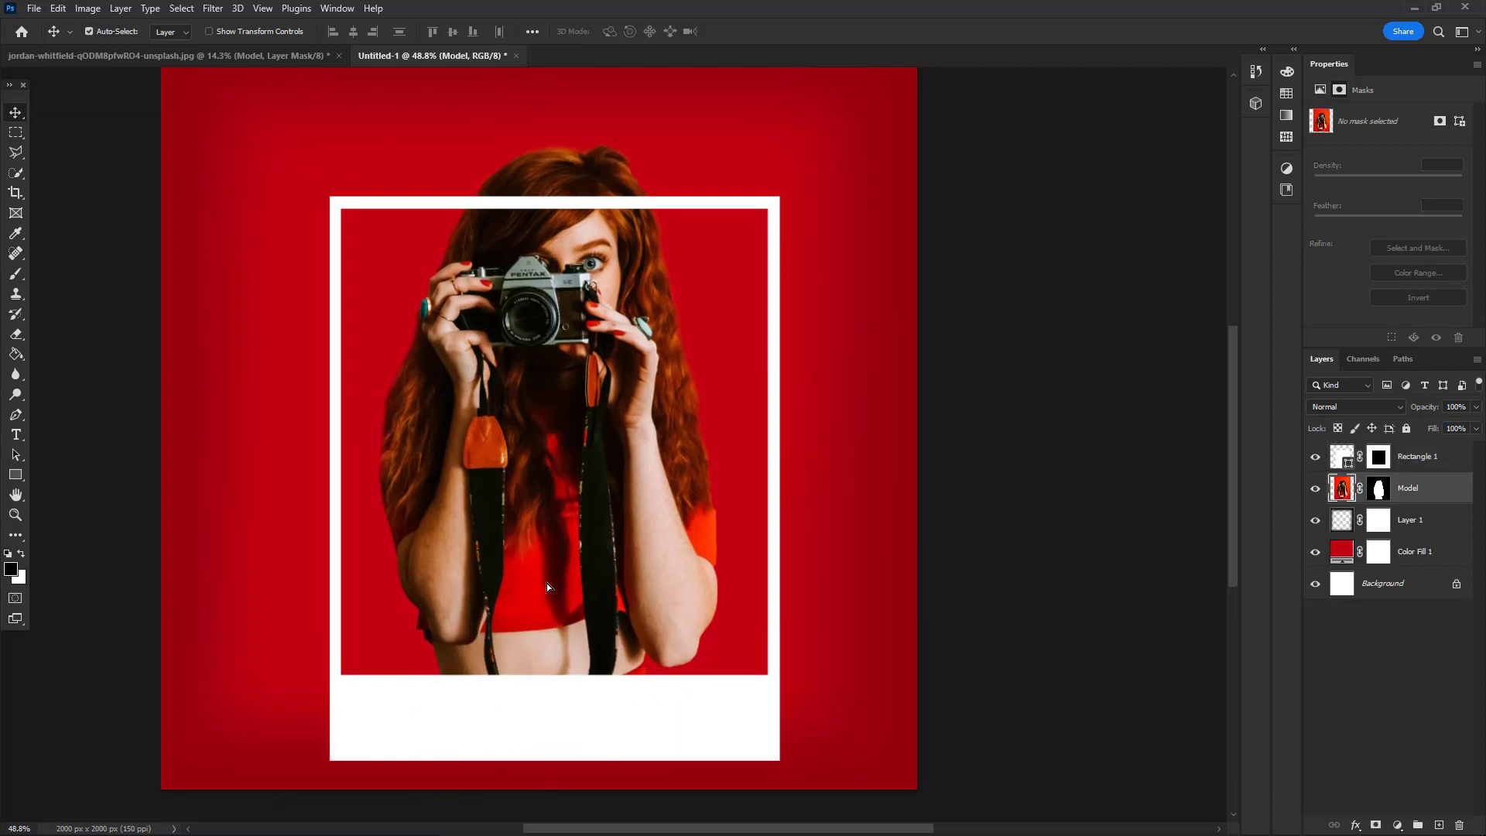
Scale the Model layer to about 106.84%, center it horizontally at X 1000 px, and apply the transform
key(ctrl+t)
scroll(680, 417, down, 1)
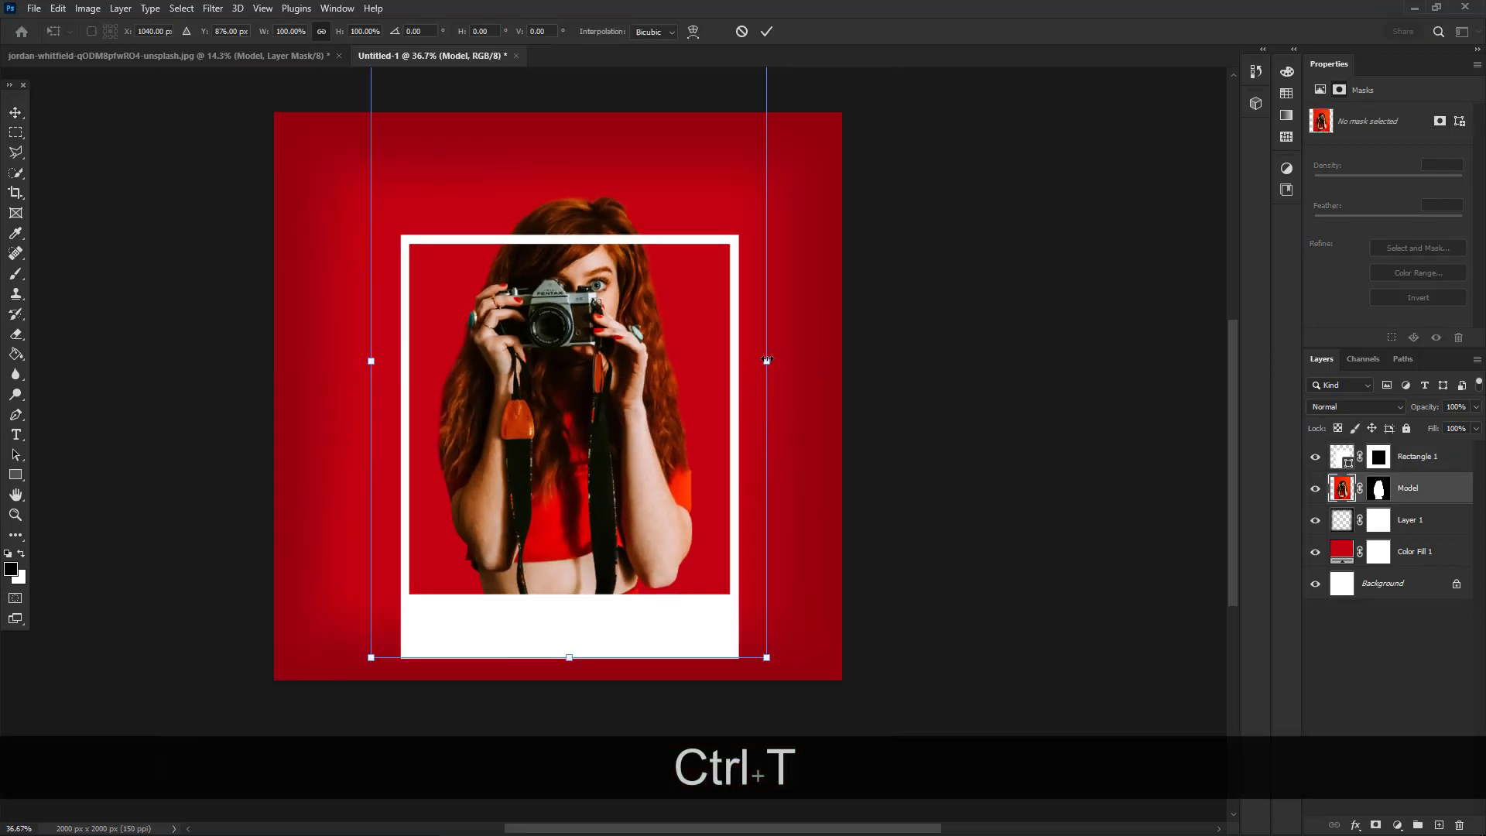
drag(767, 360, 794, 360)
mouse_move(648, 352)
mouse_down()
mouse_move(610, 354)
mouse_move(623, 354)
mouse_up()
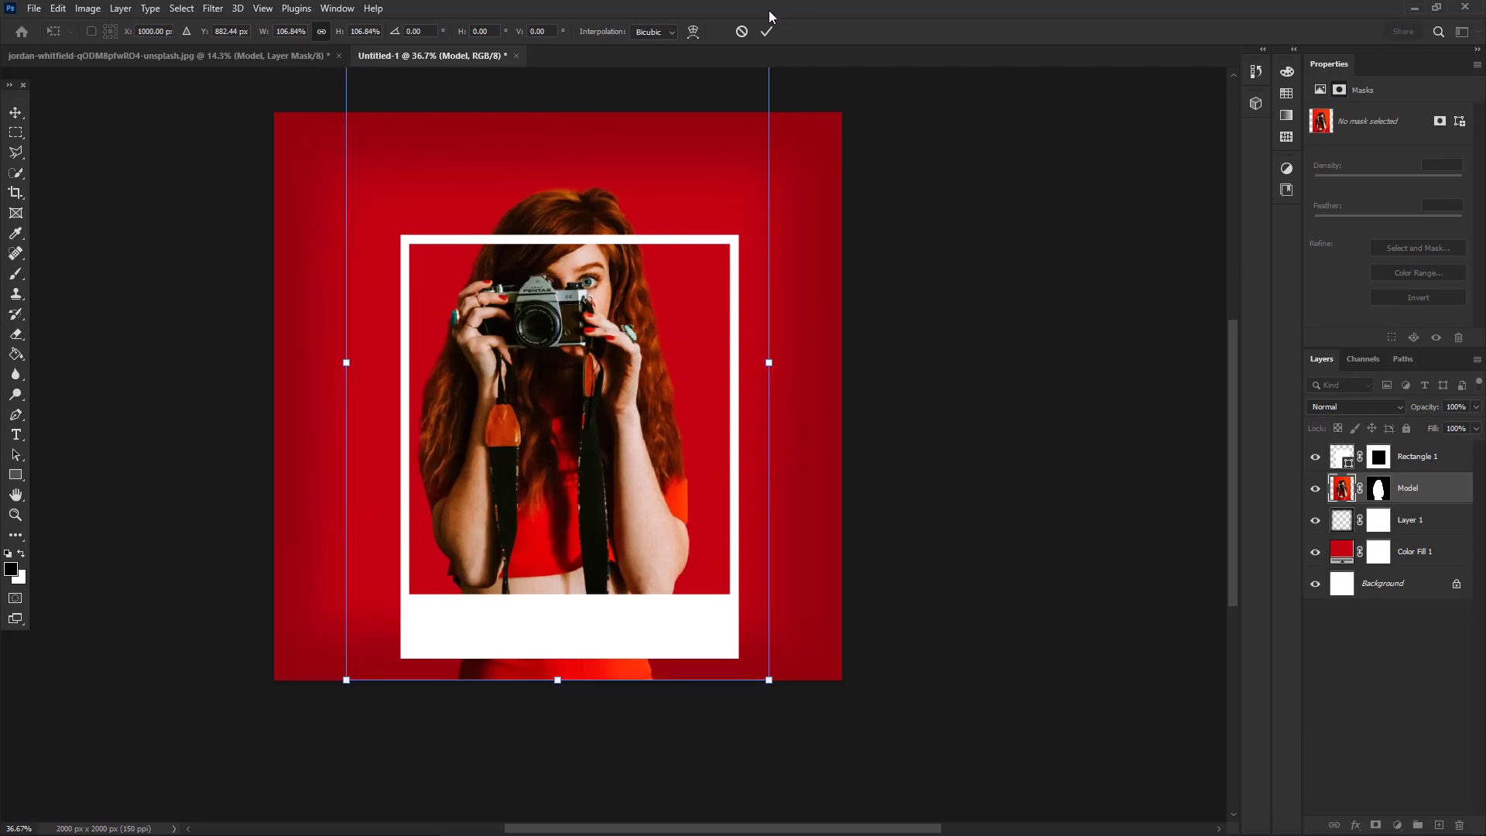
click(766, 31)
Center the white frame horizontally on the canvas and lower its layer opacity to 32%
scroll(565, 624, up, 2)
drag(573, 640, 565, 617)
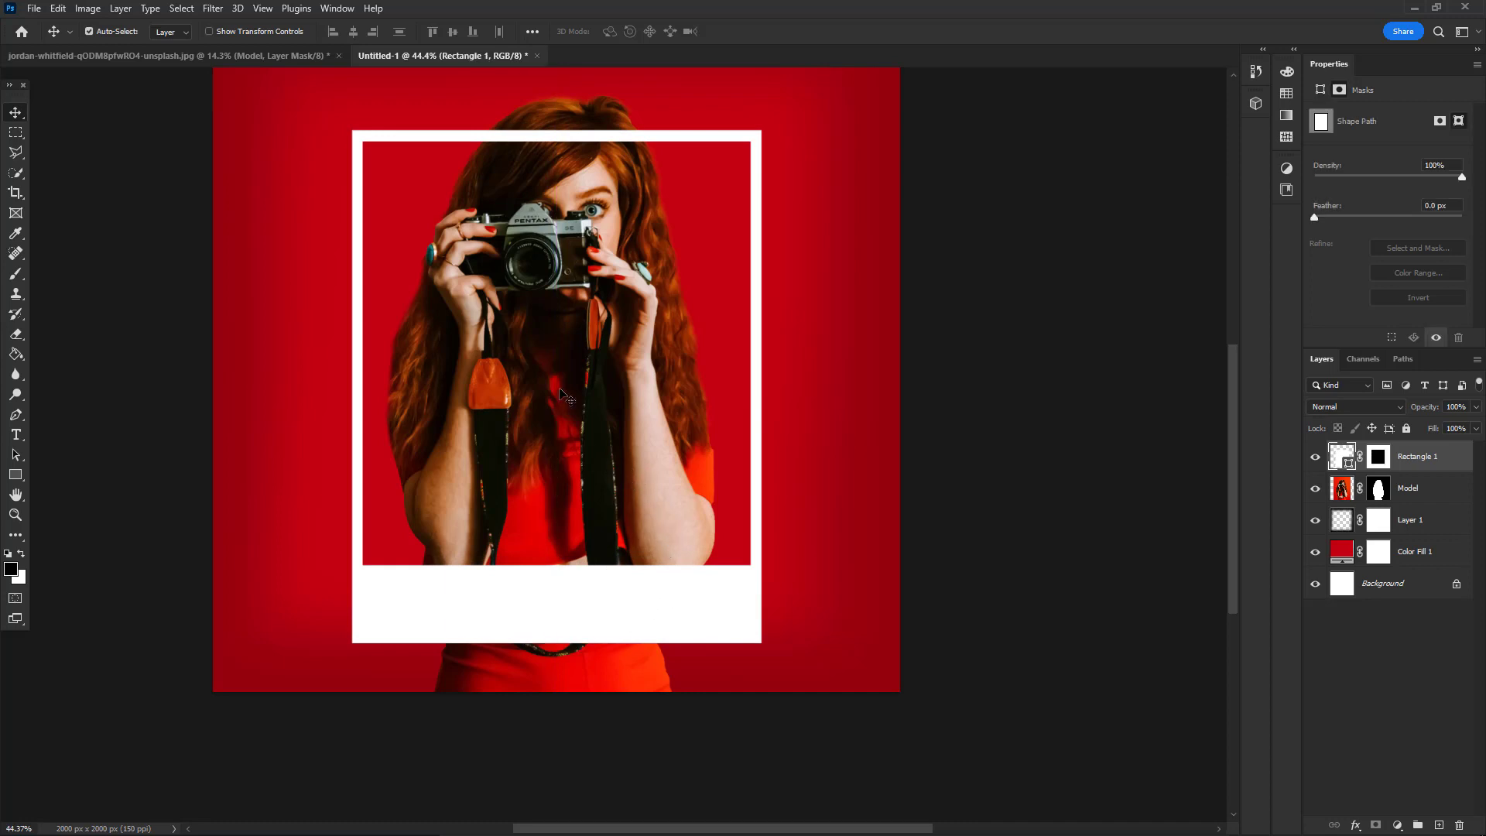
click(1423, 424)
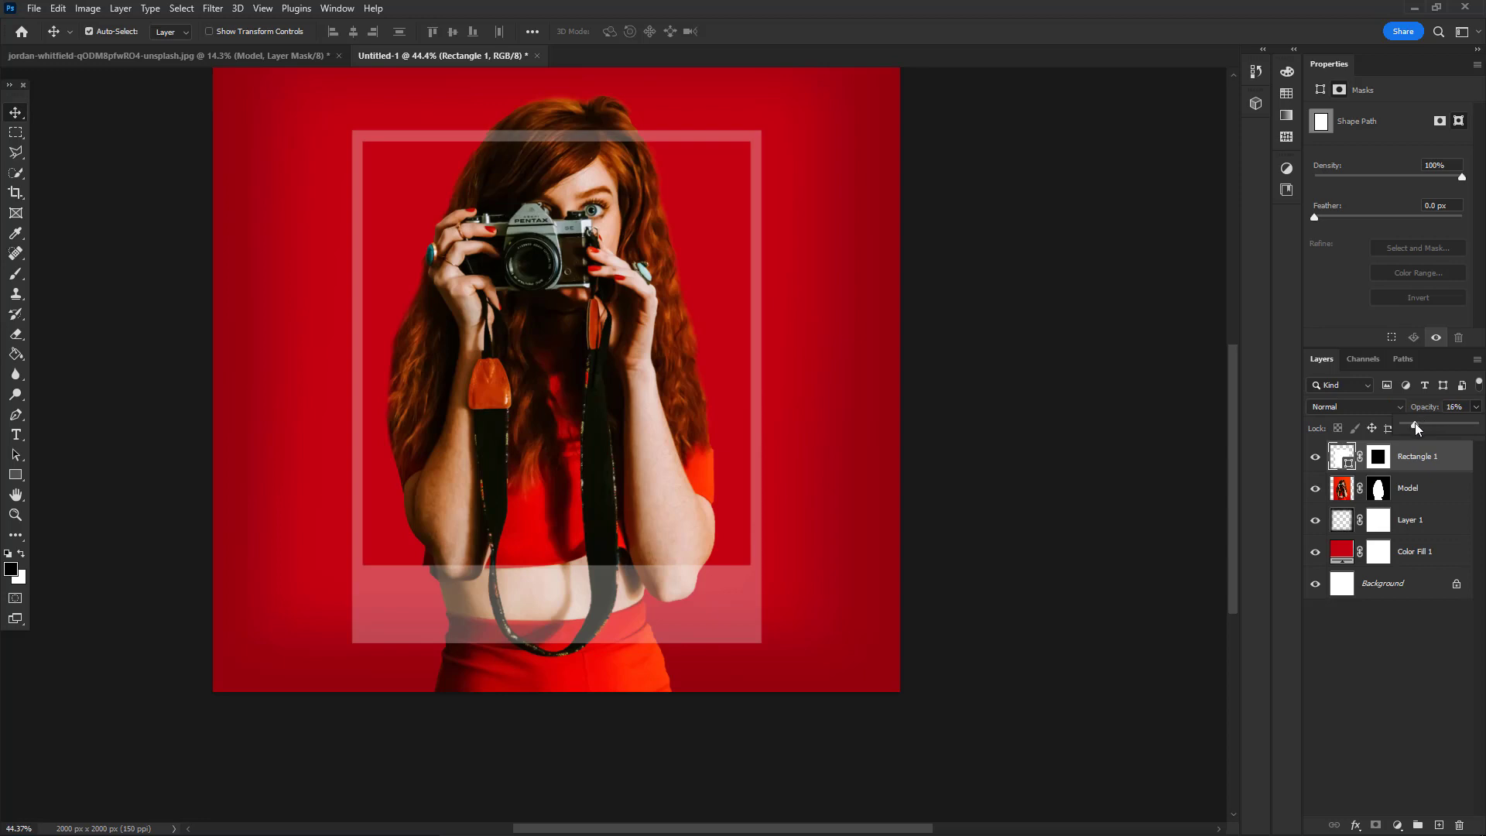
drag(1415, 424, 1426, 425)
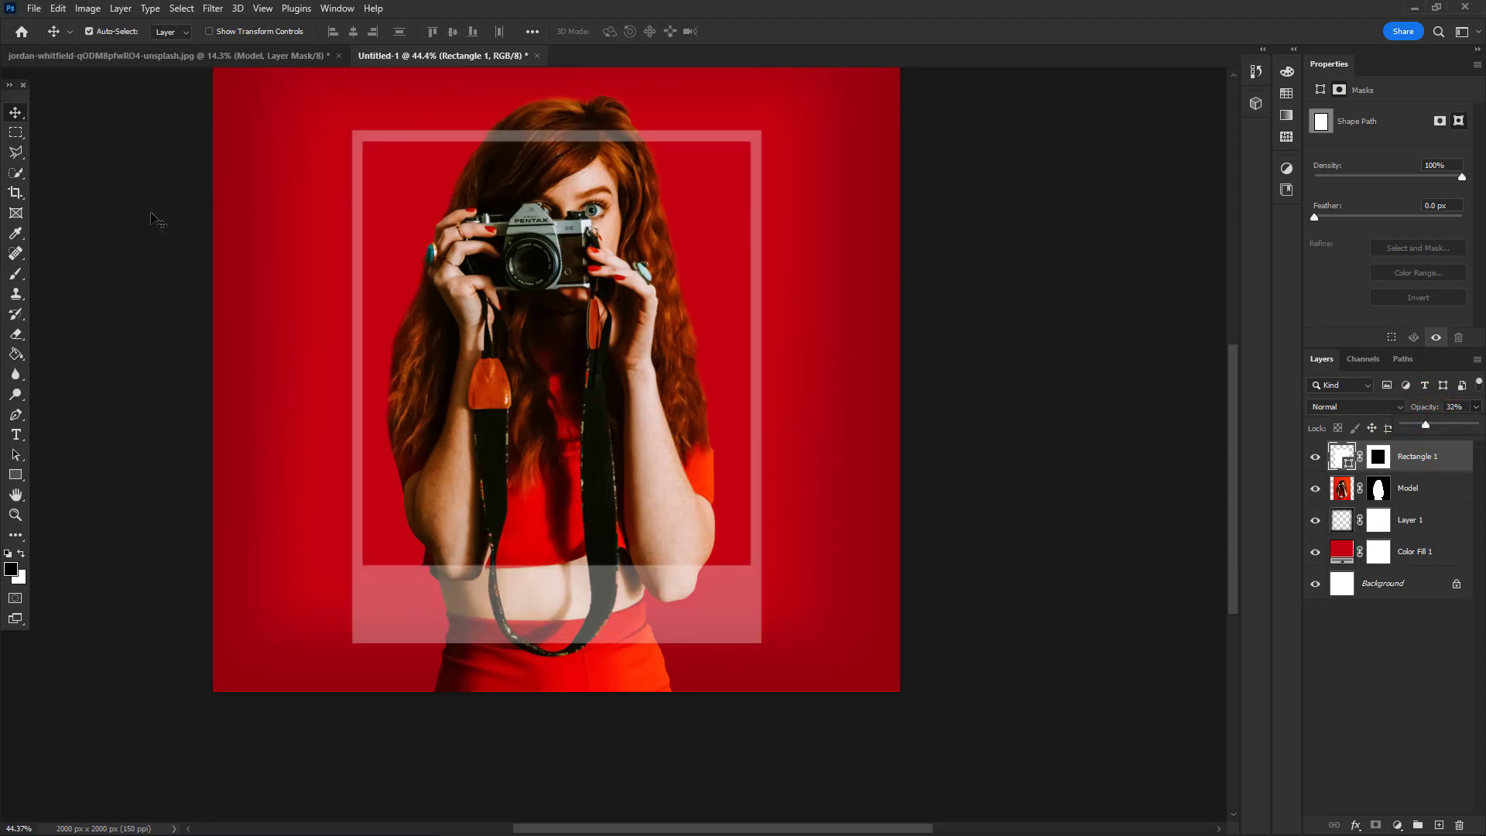
Paint black on the Rectangle 1 mask with a small brush where the frame crosses the hair edge on the image's right side, touching up with white
click(16, 273)
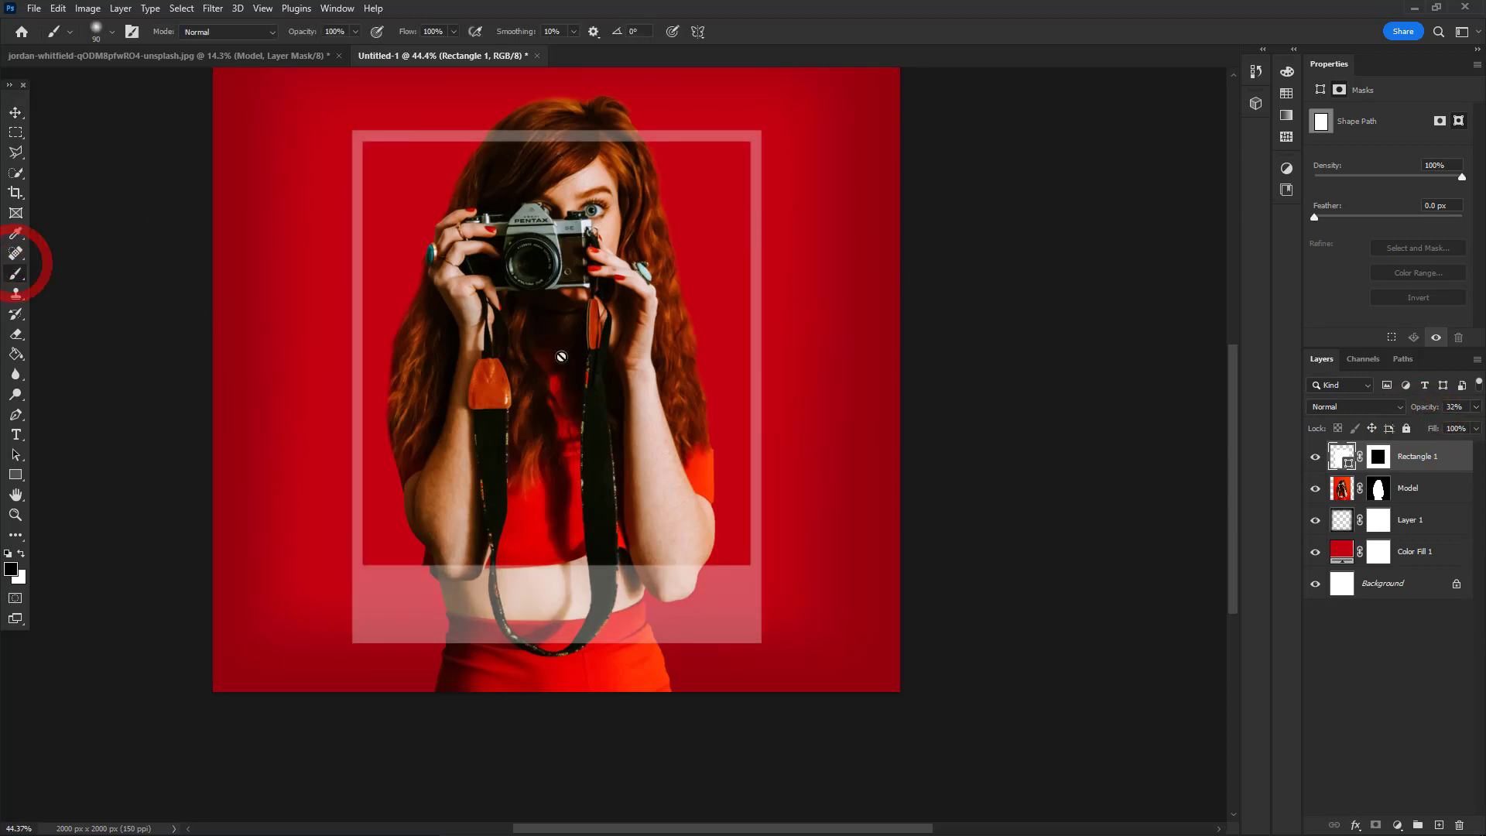
click(1379, 457)
click(10, 571)
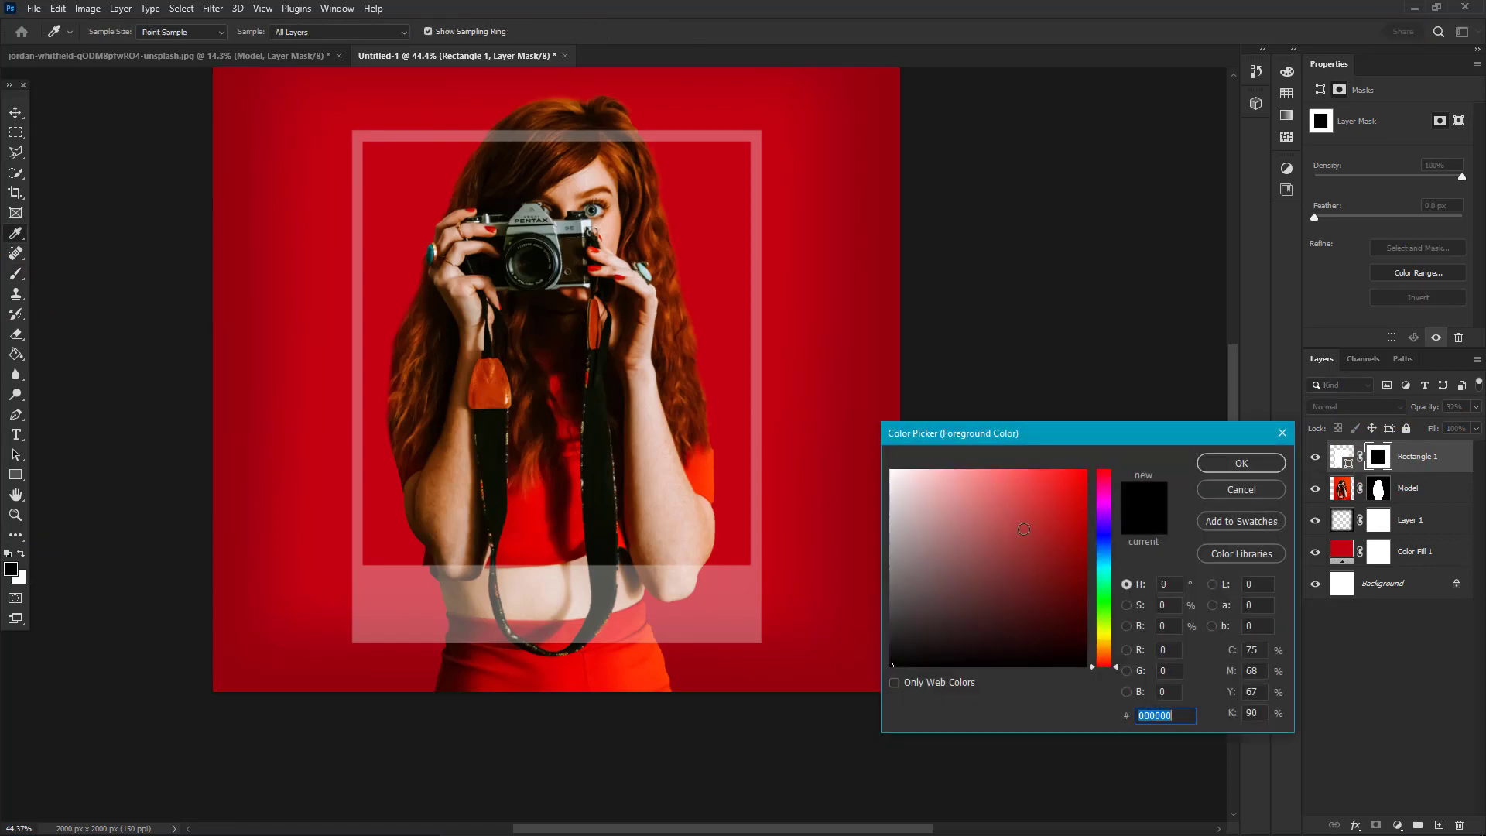
click(1274, 469)
scroll(559, 203, up, 6)
key(space)
drag(623, 173, 613, 400)
scroll(667, 313, up, 3)
key(bracketleft)
key(bracketleft)
key(bracketleft)
key(bracketleft)
key(bracketleft)
key(bracketleft)
key(bracketleft)
key(bracketleft)
key(bracketleft)
key(bracketleft)
key(bracketleft)
key(bracketleft)
key(bracketleft)
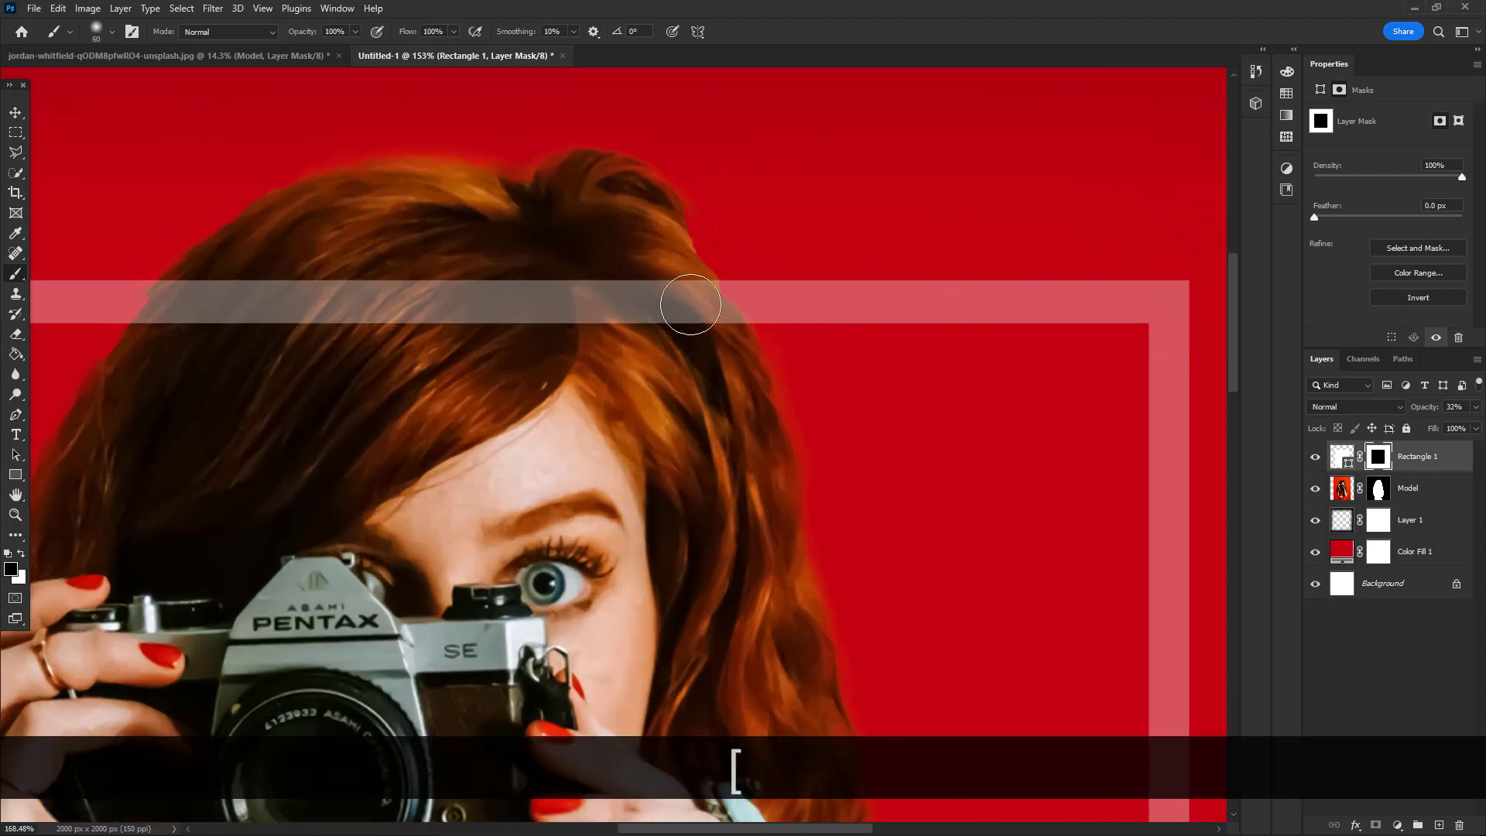
scroll(720, 313, up, 5)
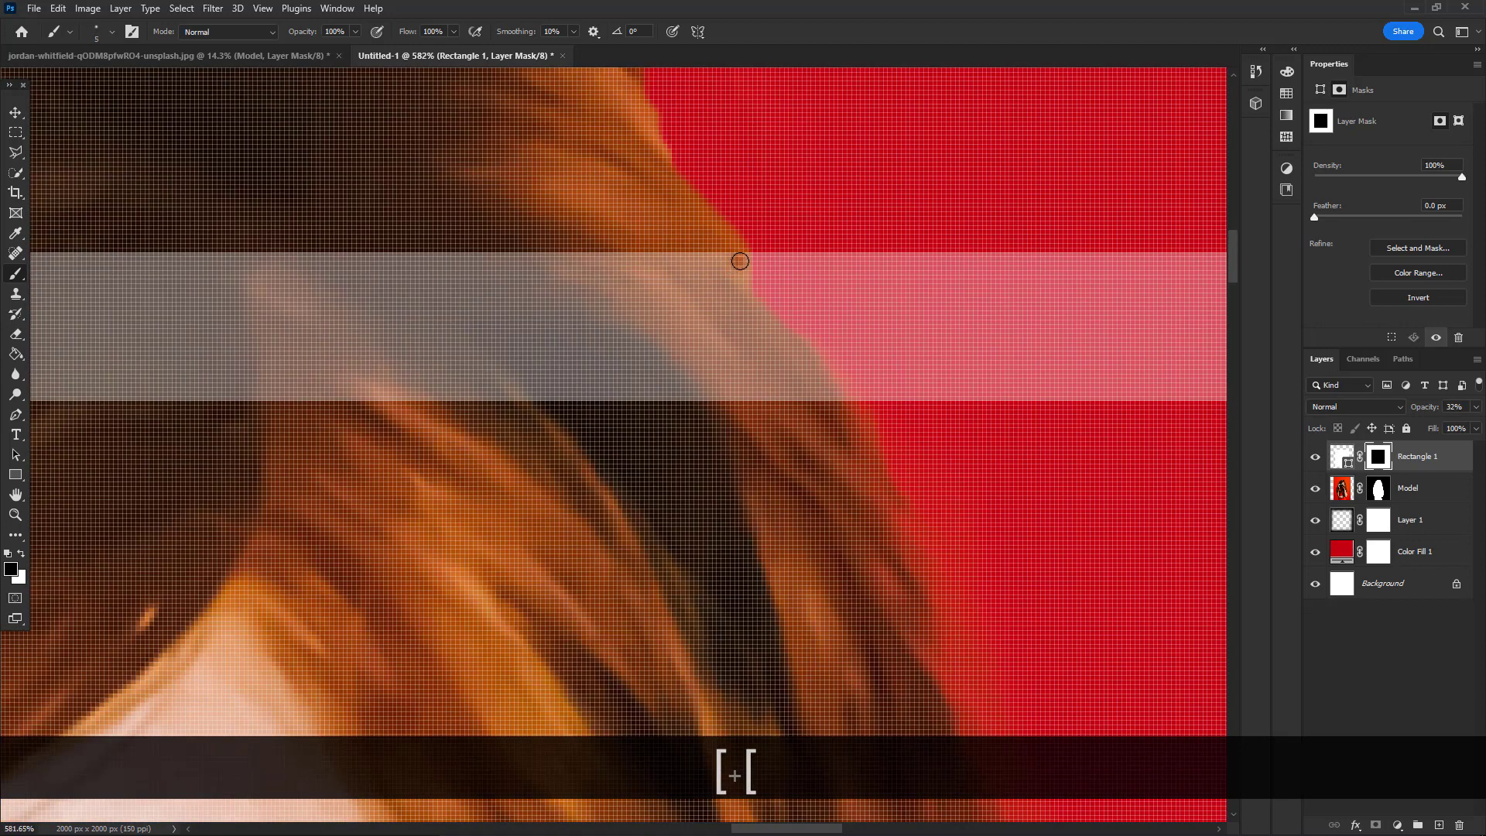
drag(781, 332, 835, 385)
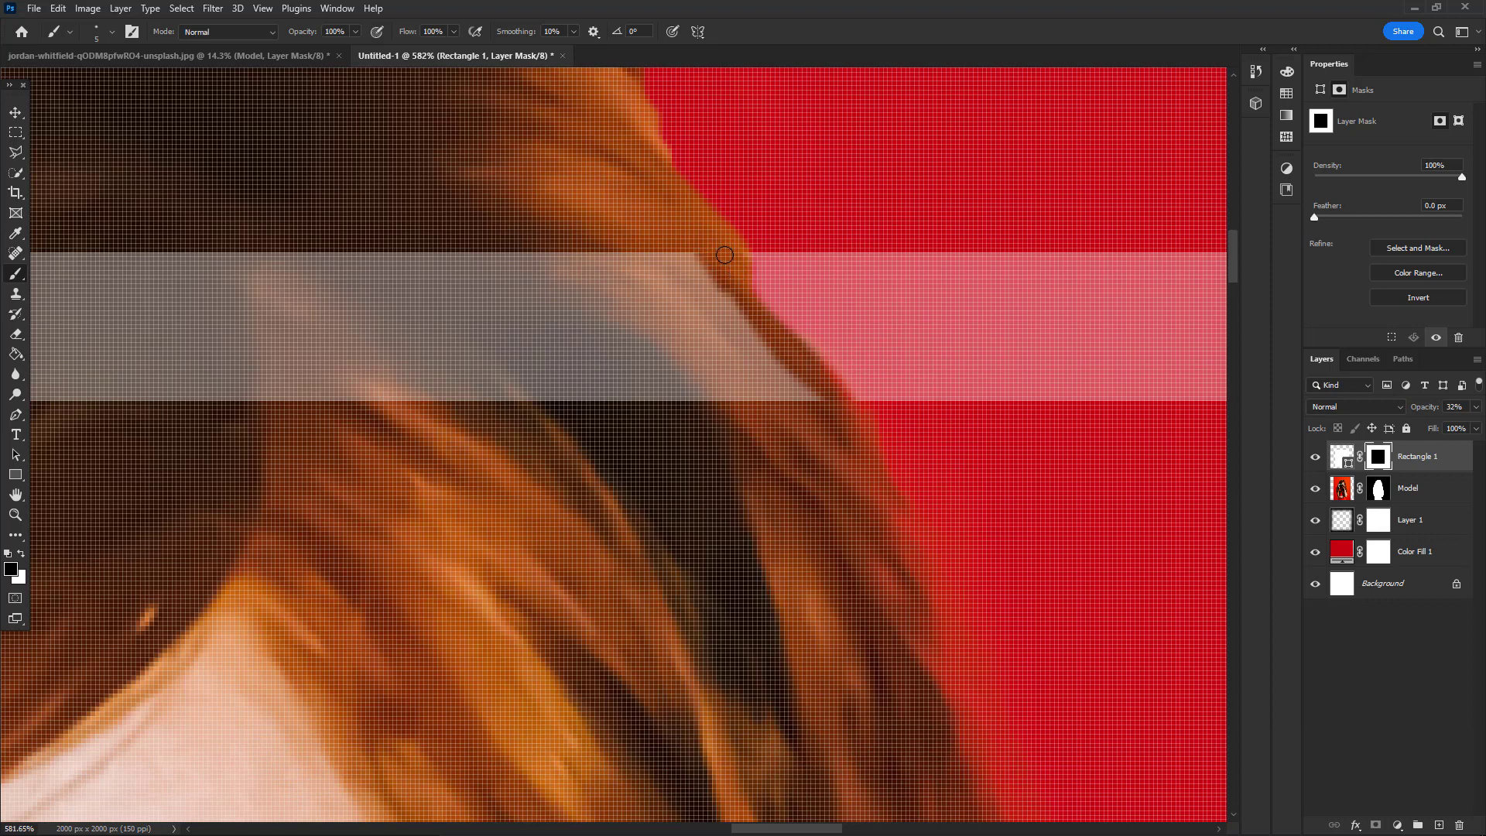
key(x)
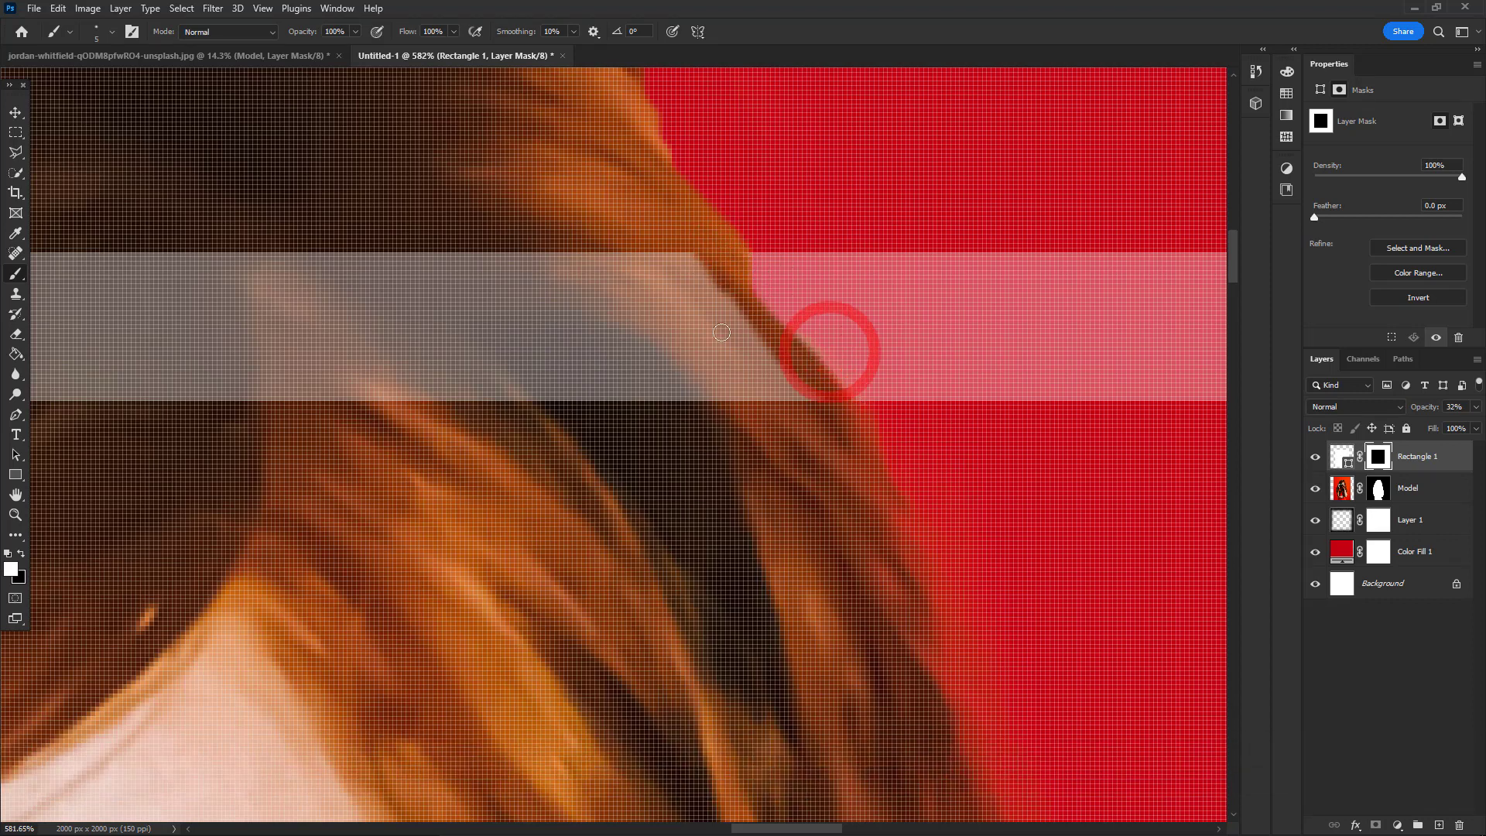
key(x)
Paint black on the frame's mask along the hair edge on the image's left side
scroll(704, 339, down, 5)
key(space)
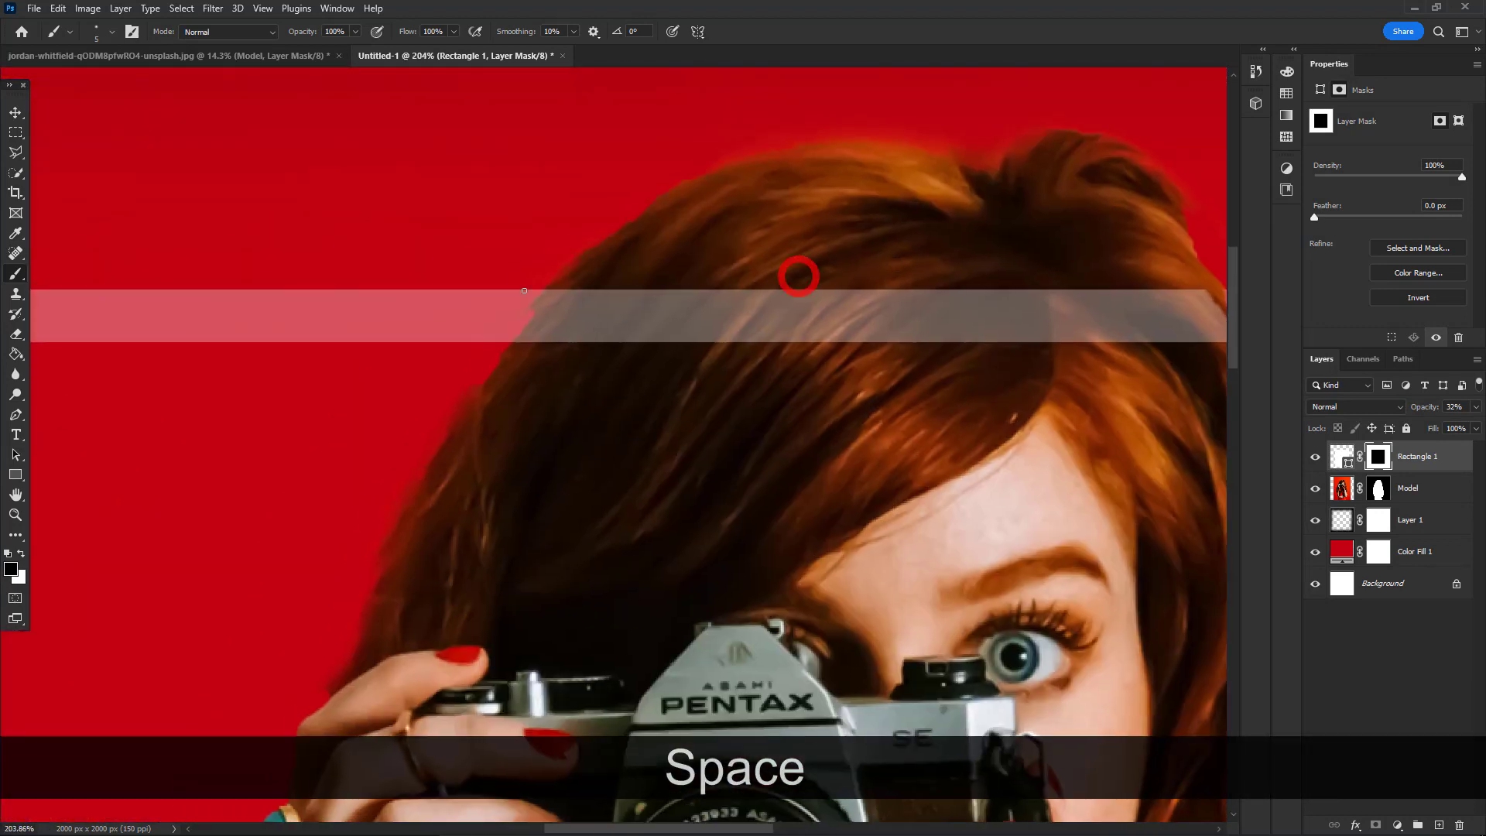
scroll(797, 272, up, 6)
mouse_move(555, 301)
mouse_down()
mouse_move(481, 367)
mouse_move(509, 413)
mouse_move(381, 585)
mouse_up()
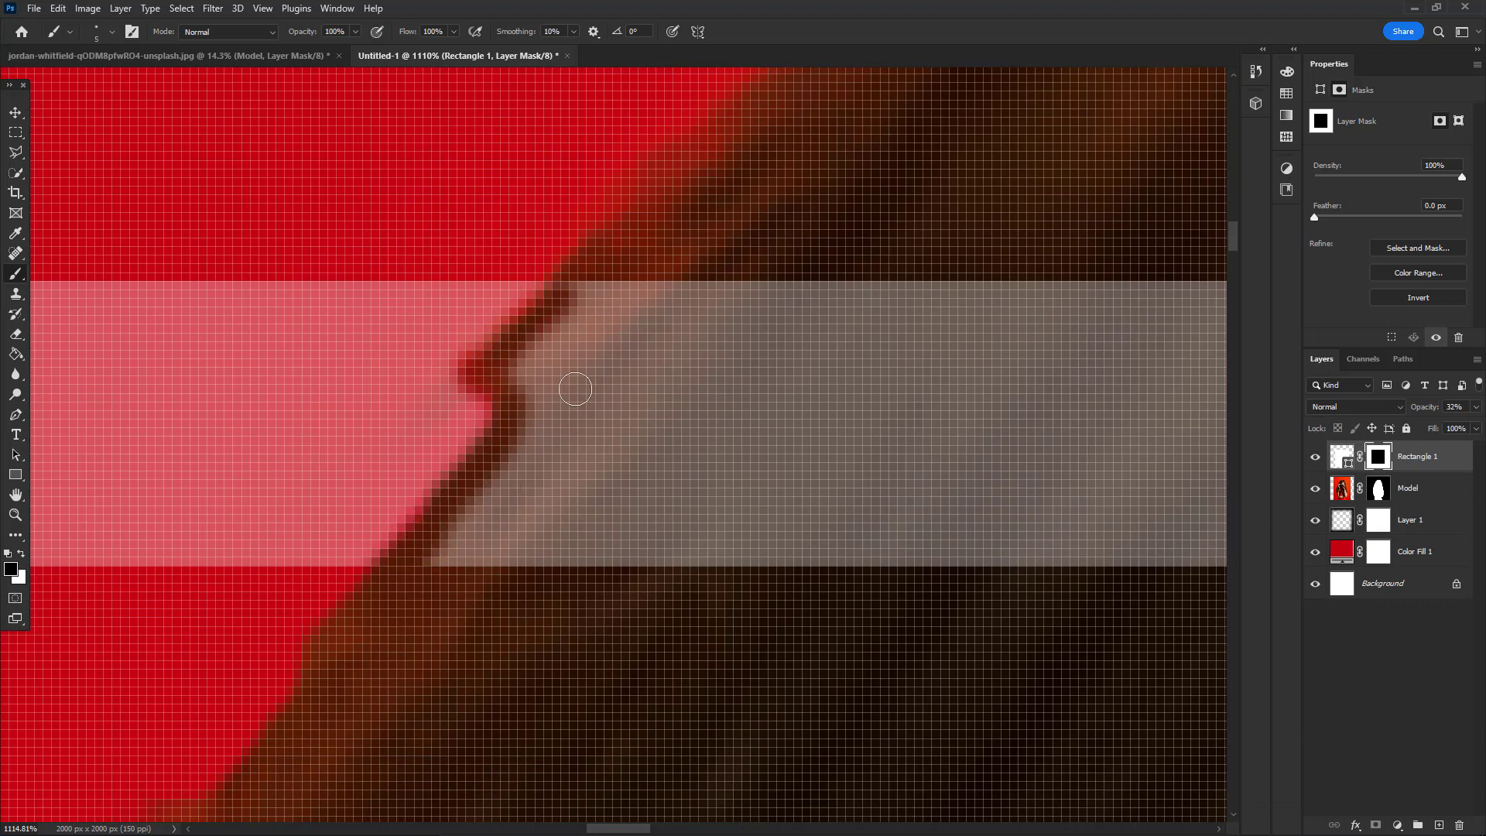
mouse_move(575, 389)
mouse_down()
mouse_move(584, 288)
mouse_move(563, 339)
mouse_move(534, 354)
mouse_move(544, 424)
mouse_move(522, 433)
mouse_move(527, 470)
mouse_move(432, 594)
mouse_move(591, 355)
mouse_move(539, 417)
mouse_move(605, 360)
mouse_move(621, 279)
mouse_up()
Enlarge the brush and mask out the rest of the frame bar crossing the model's head
scroll(934, 366, down, 5)
key(space)
drag(1079, 387, 486, 330)
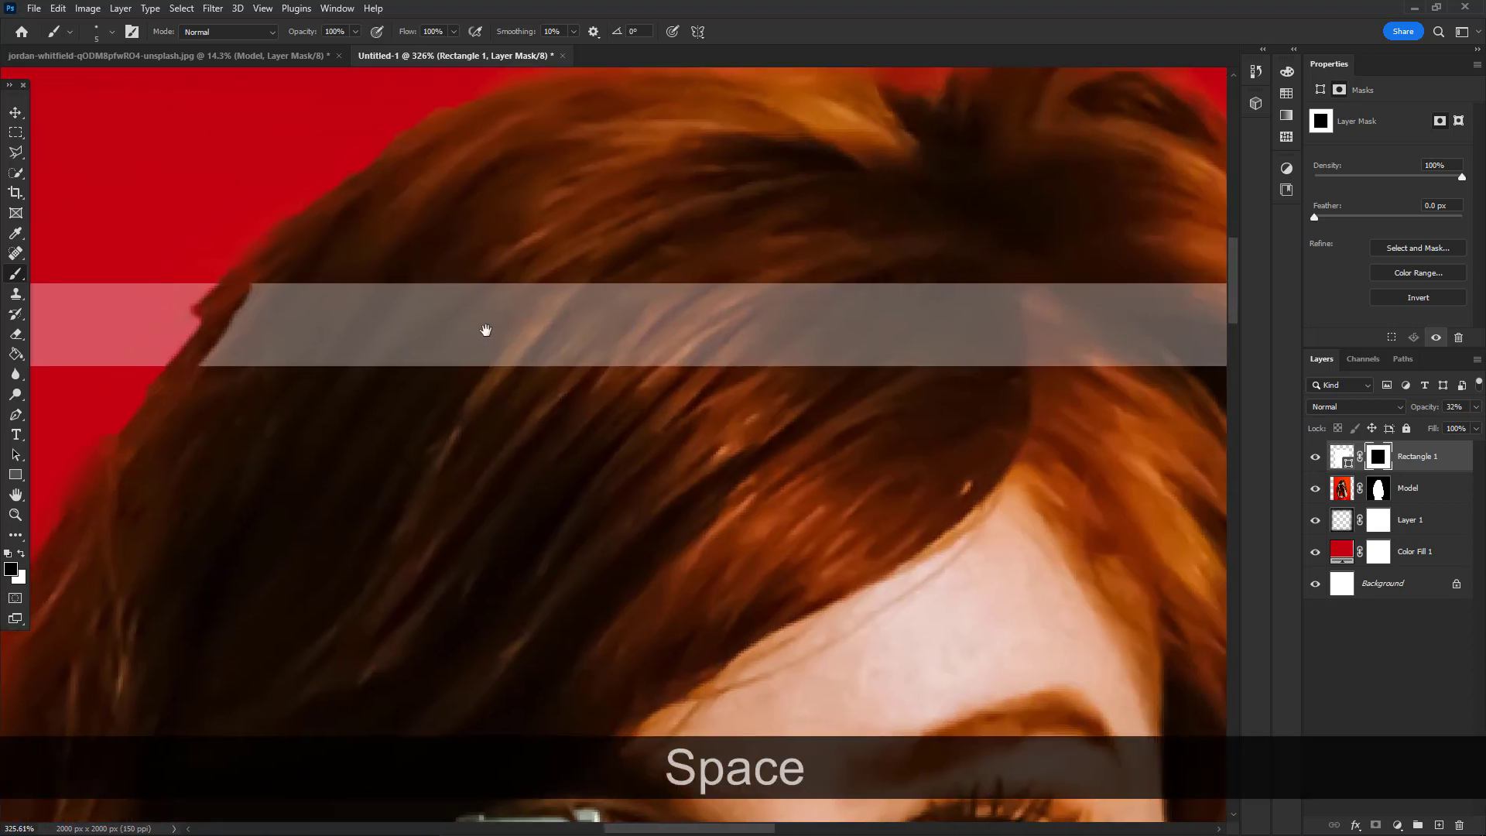
scroll(486, 330, down, 3)
key(bracketright)
key(bracketright)
key(bracketright)
key(bracketright)
key(bracketright)
scroll(965, 363, up, 2)
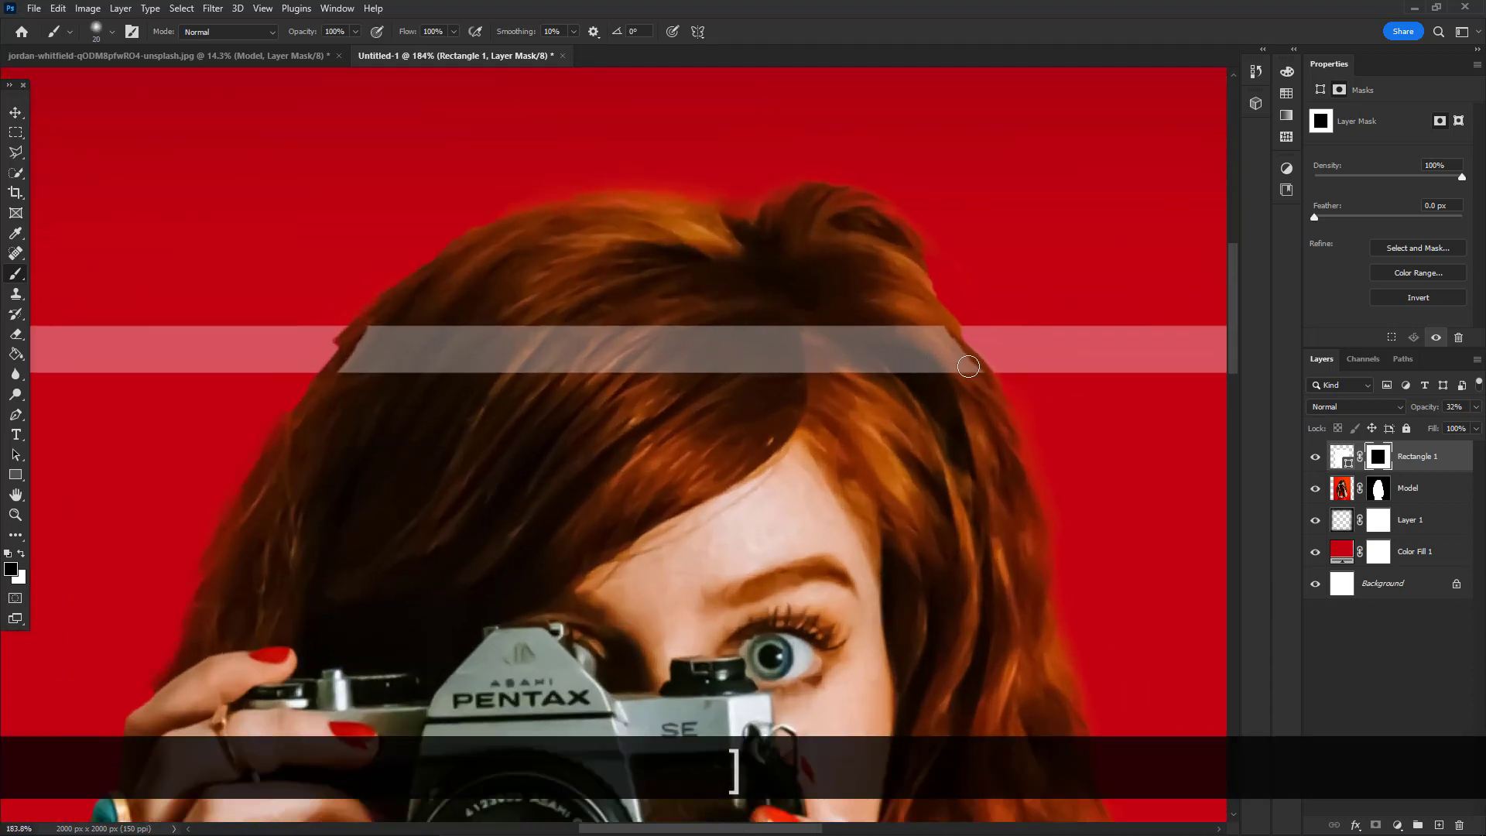
mouse_move(962, 374)
mouse_down()
mouse_move(935, 347)
mouse_move(977, 393)
mouse_move(932, 318)
mouse_move(945, 350)
mouse_move(936, 408)
mouse_move(875, 299)
mouse_move(865, 329)
mouse_move(900, 398)
mouse_move(891, 343)
mouse_move(884, 382)
mouse_move(916, 399)
mouse_move(899, 361)
mouse_move(803, 319)
mouse_move(830, 289)
mouse_move(743, 292)
mouse_move(814, 303)
mouse_move(712, 362)
mouse_move(795, 384)
mouse_move(578, 421)
mouse_move(501, 417)
mouse_move(413, 314)
mouse_move(366, 385)
mouse_move(385, 315)
mouse_move(359, 380)
mouse_move(507, 300)
mouse_move(527, 361)
mouse_move(618, 380)
mouse_move(838, 382)
mouse_up()
key(bracketright)
key(bracketright)
key(bracketright)
mouse_move(468, 329)
mouse_down()
mouse_move(416, 395)
mouse_move(515, 332)
mouse_up()
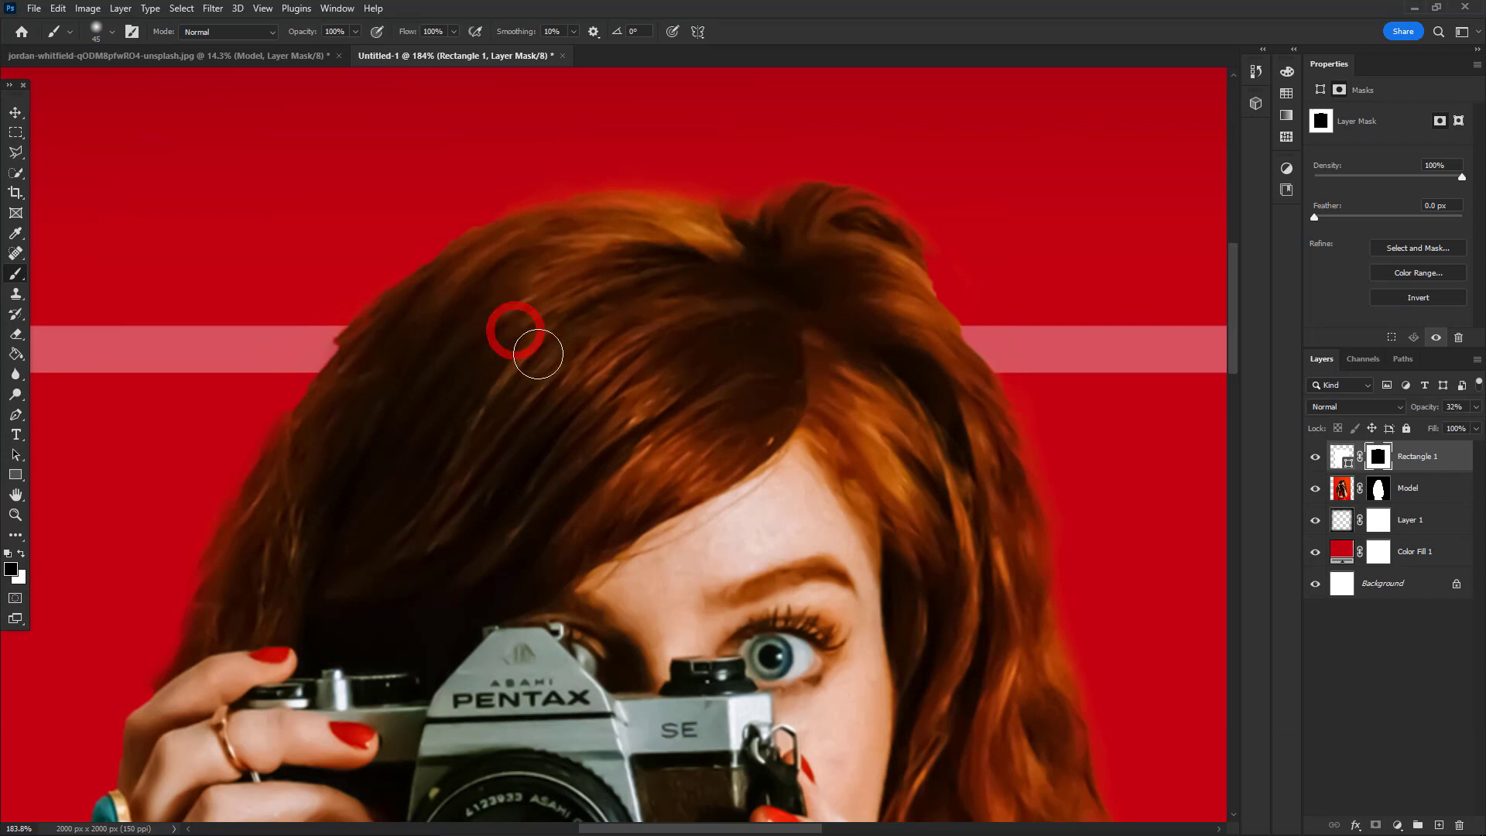
Set the Rectangle 1 layer's opacity to 100%
scroll(586, 375, down, 6)
scroll(593, 371, down, 3)
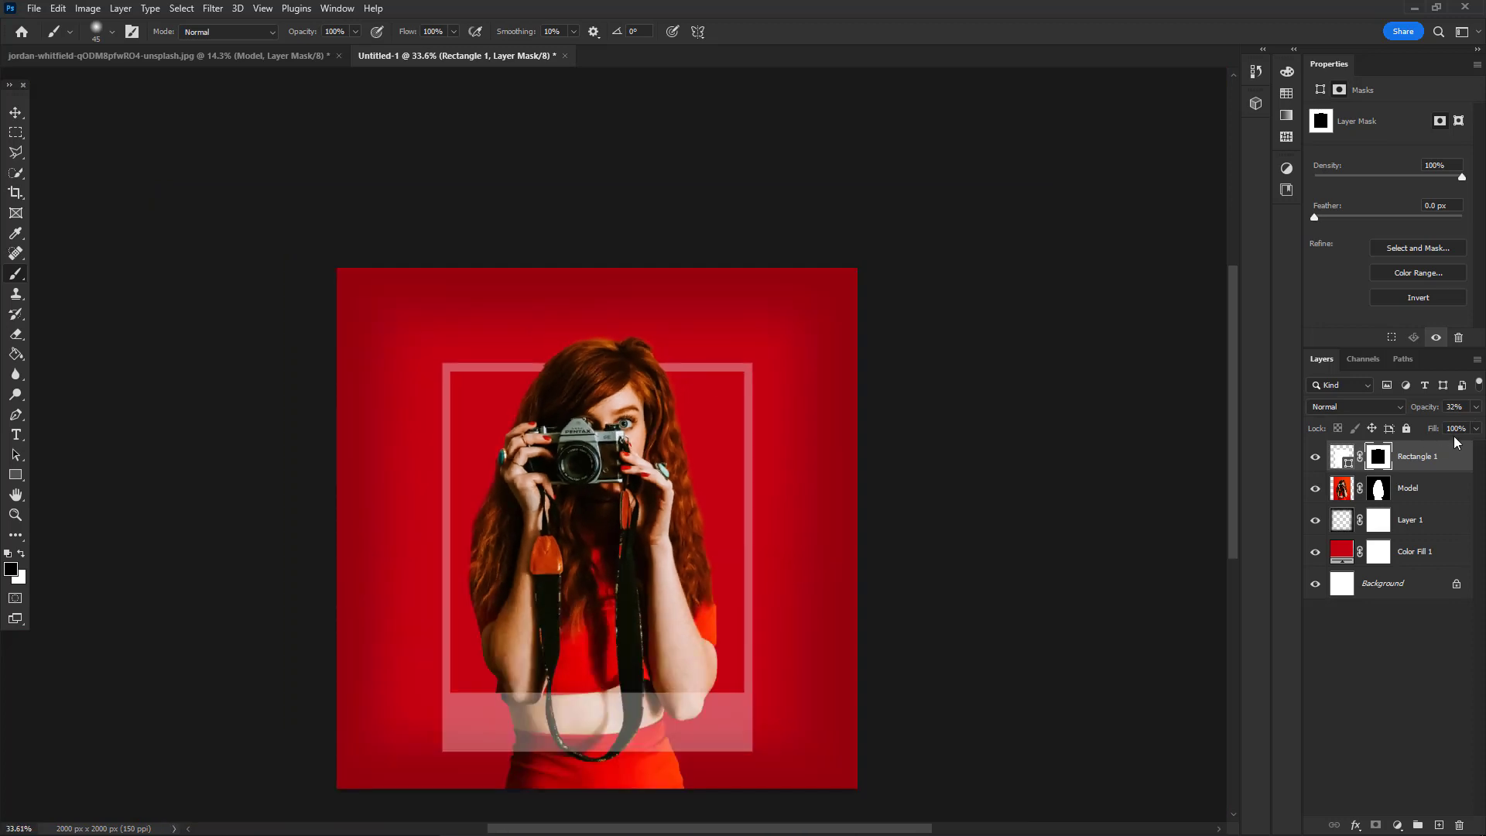
click(1476, 407)
click(1475, 425)
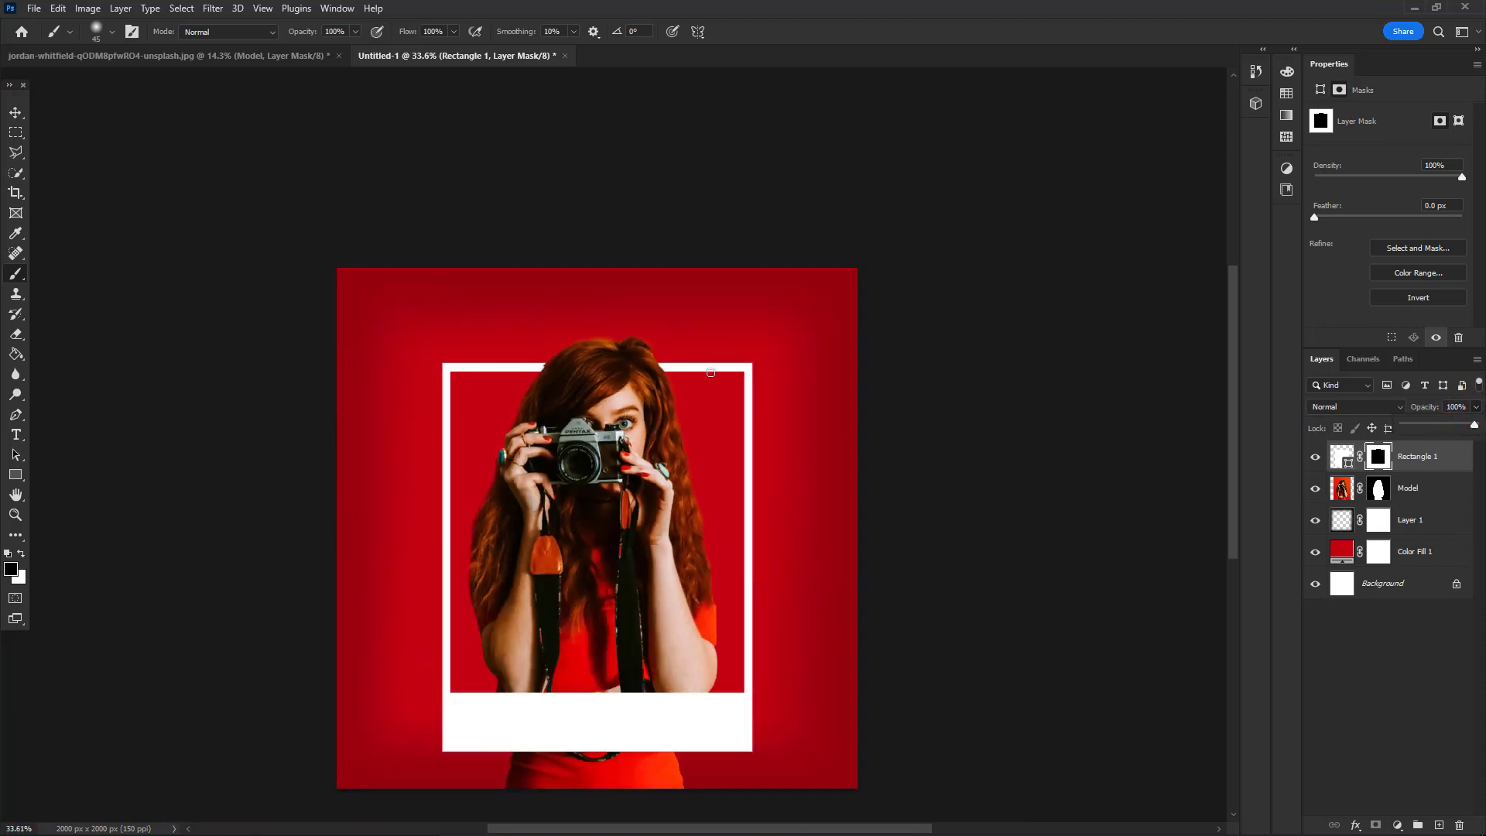
click(15, 114)
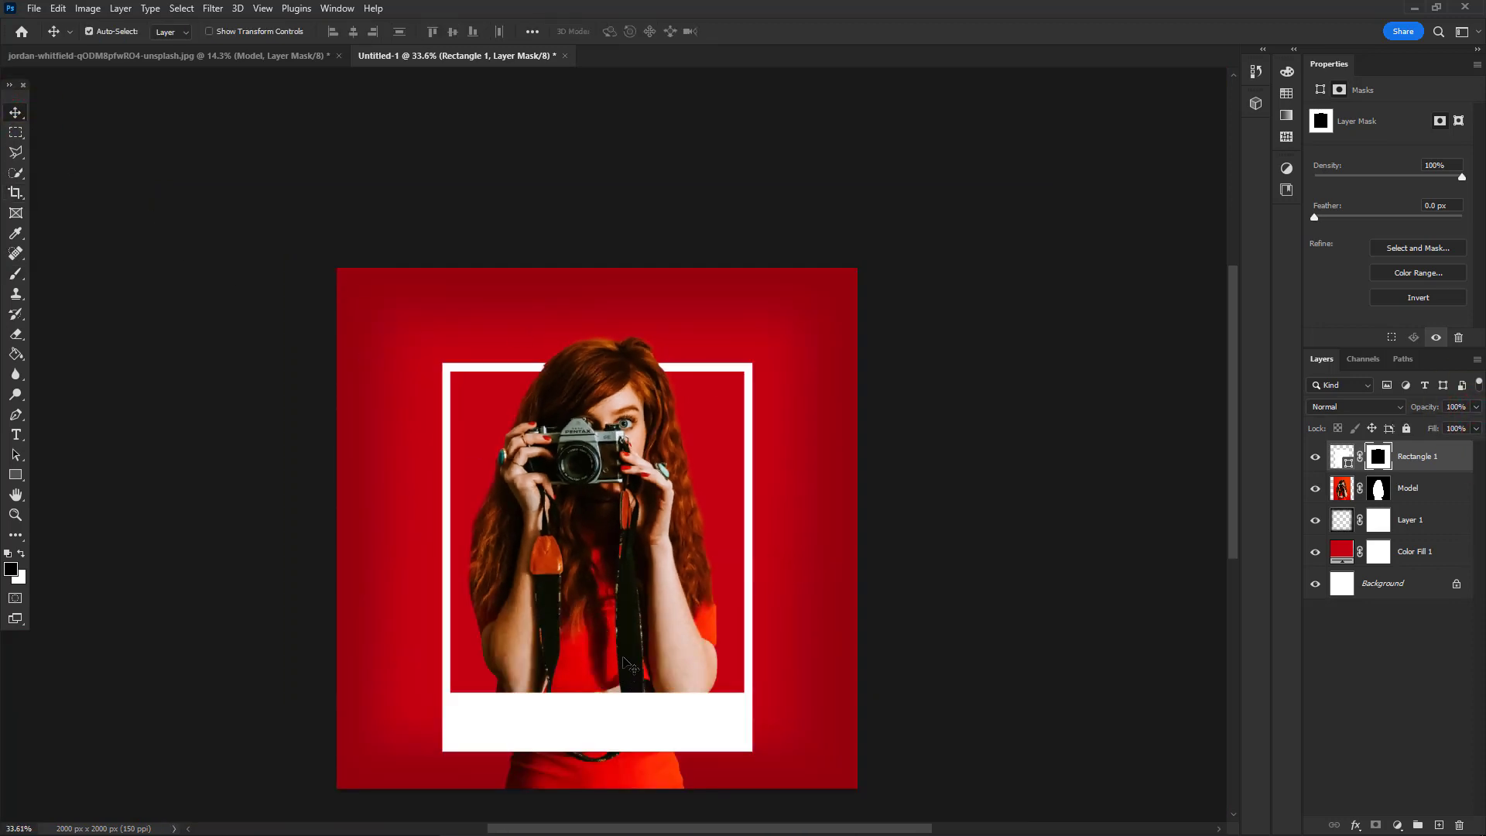
scroll(628, 664, up, 2)
key(space)
drag(639, 576, 663, 405)
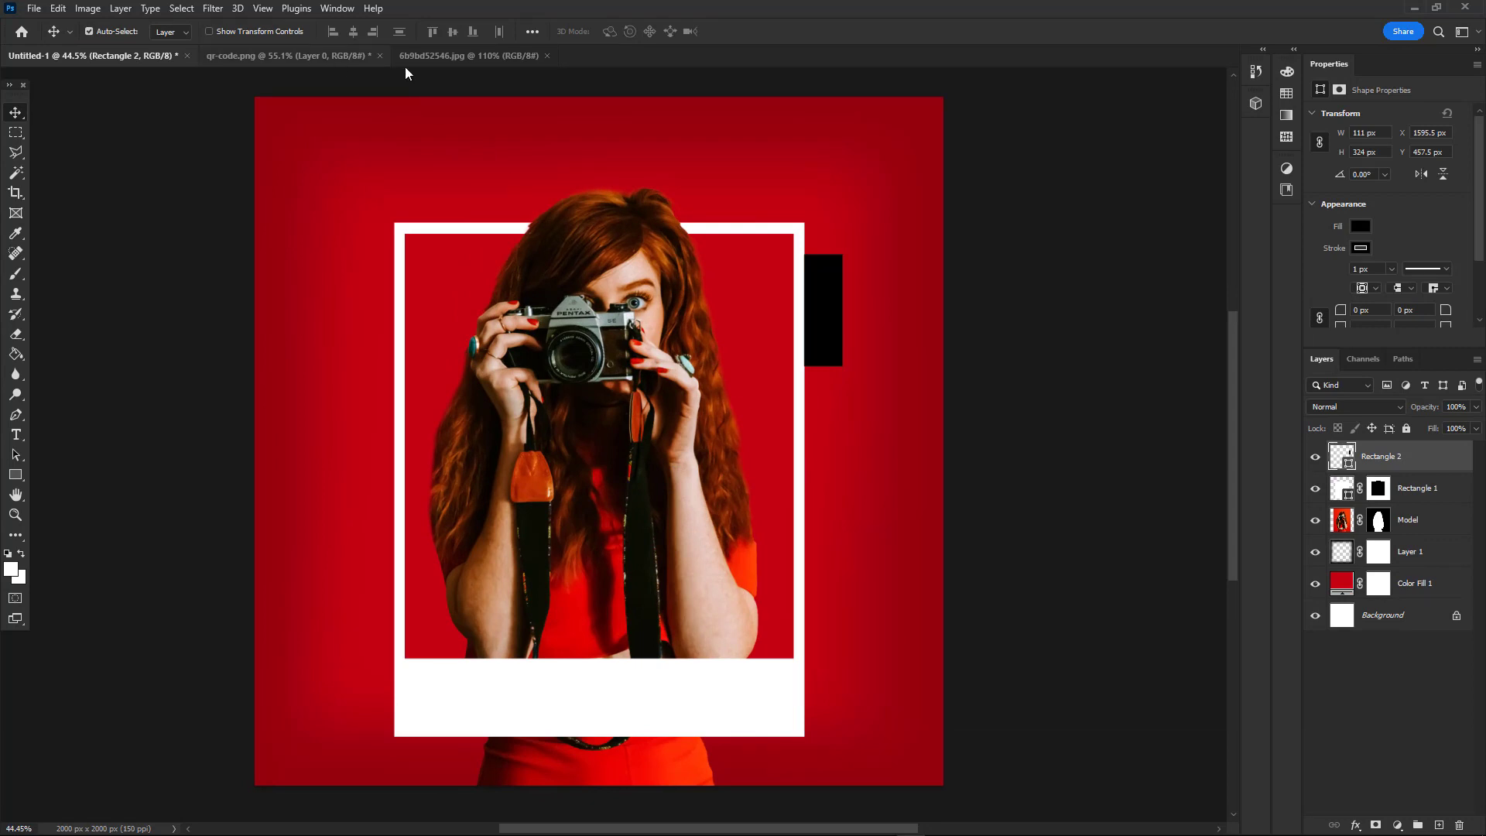
Isolate the black icons in 6b9bd52546.jpg by selecting the white background with Color Range at fuzziness 200 and adding an inverted layer mask
click(470, 55)
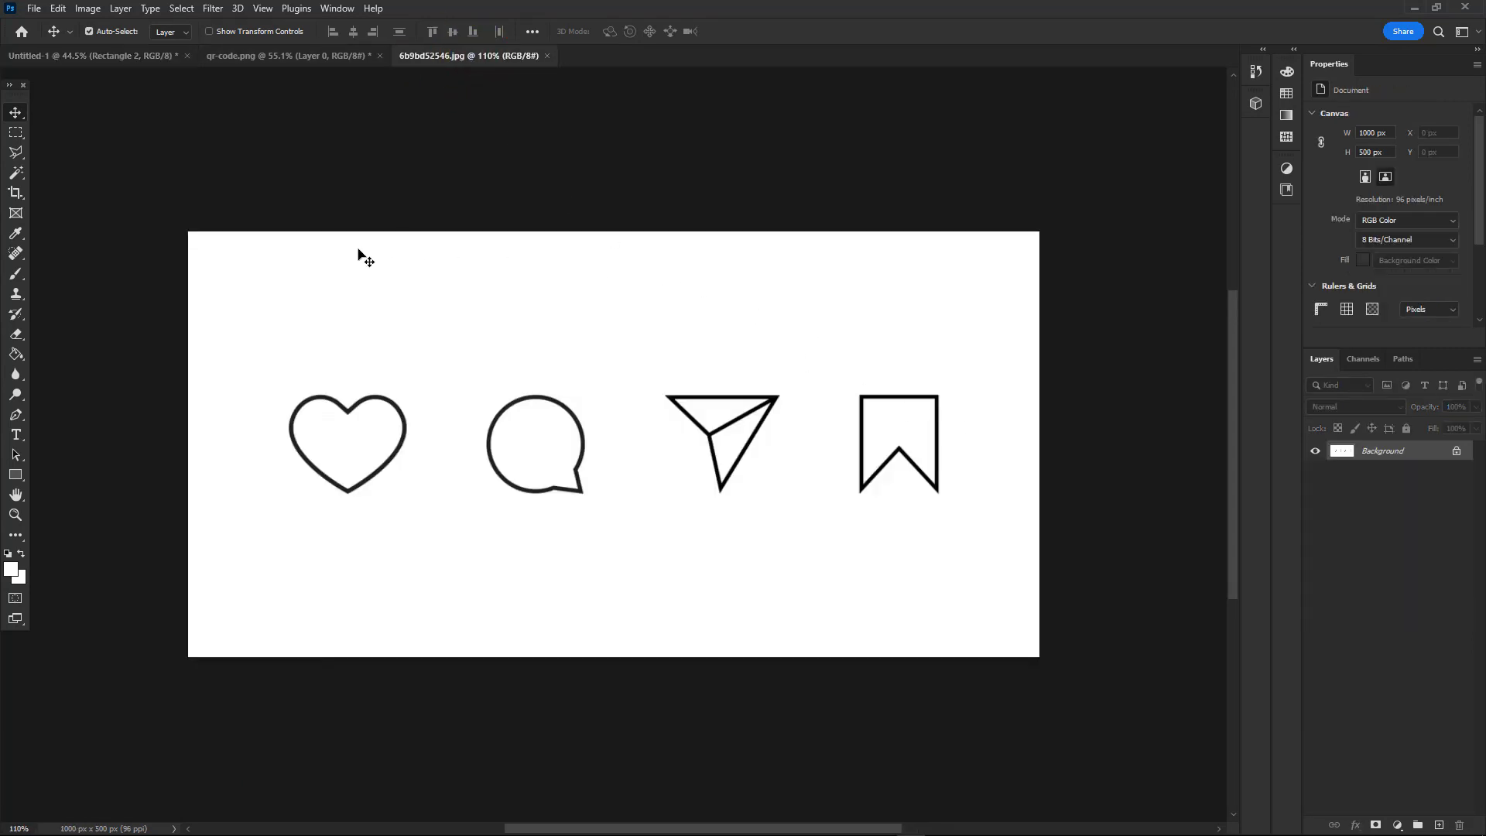
click(178, 7)
click(239, 164)
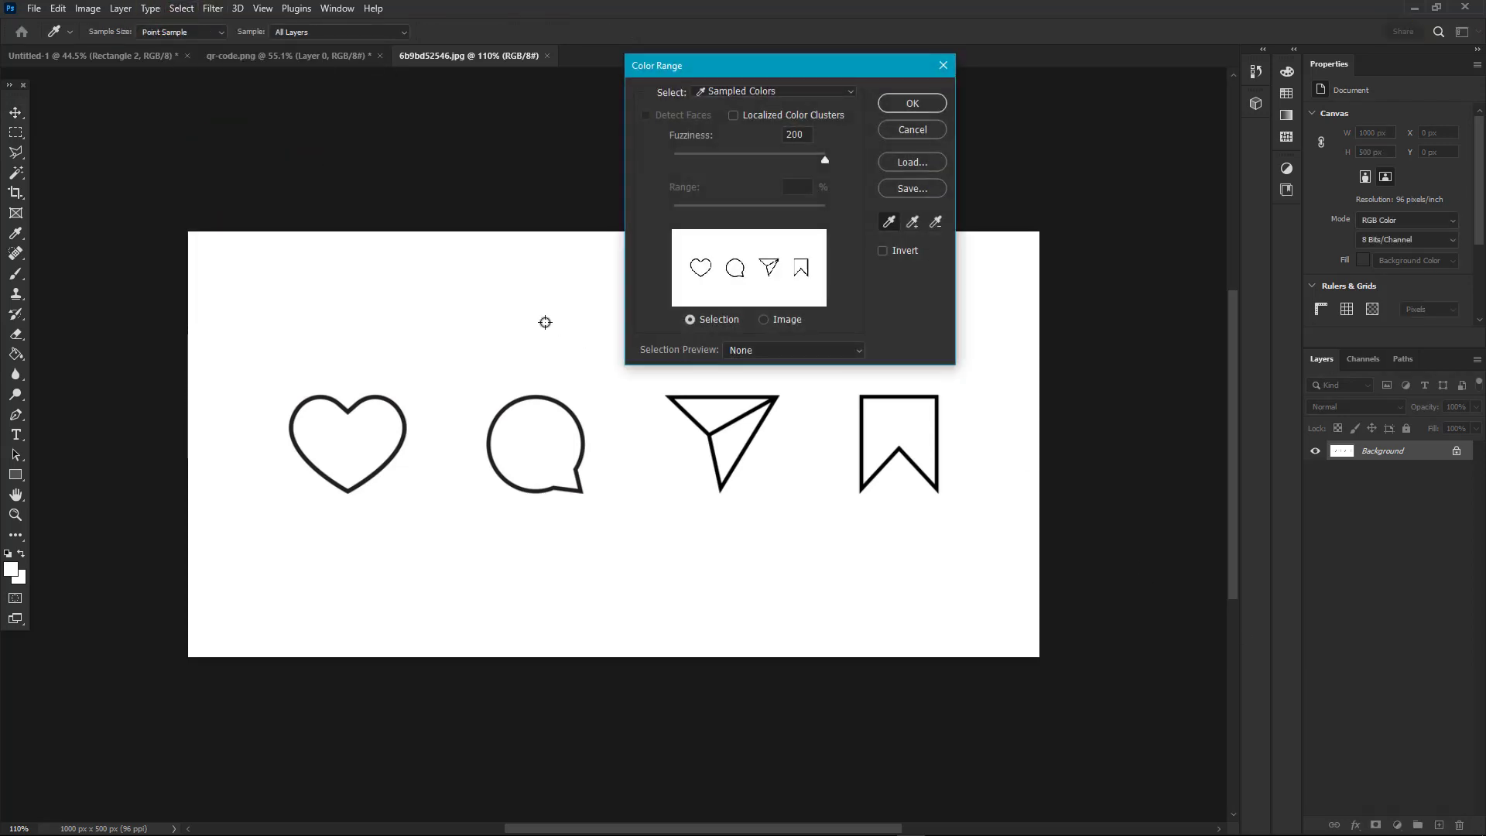
click(907, 103)
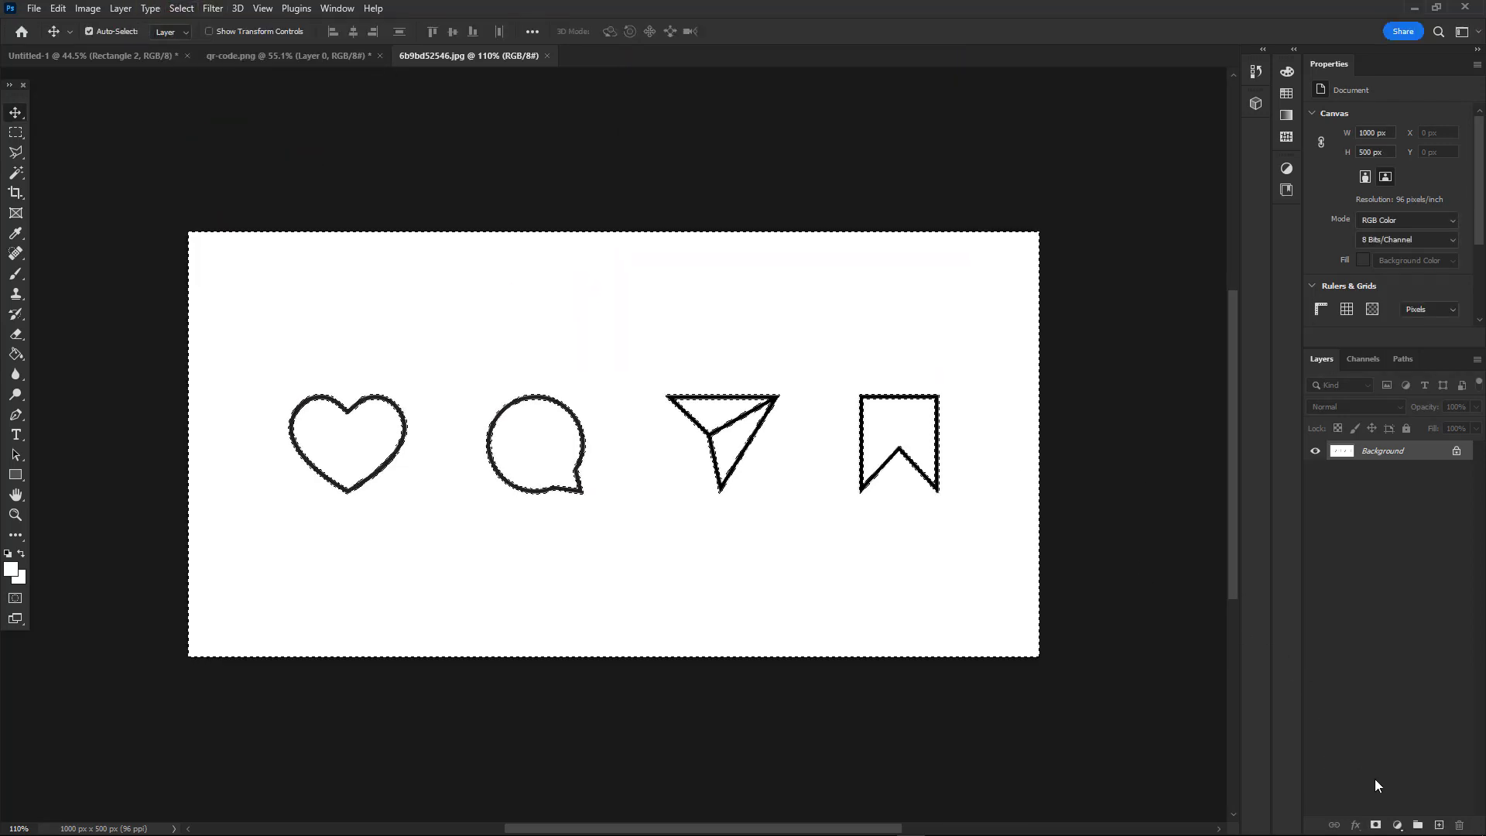
click(1376, 825)
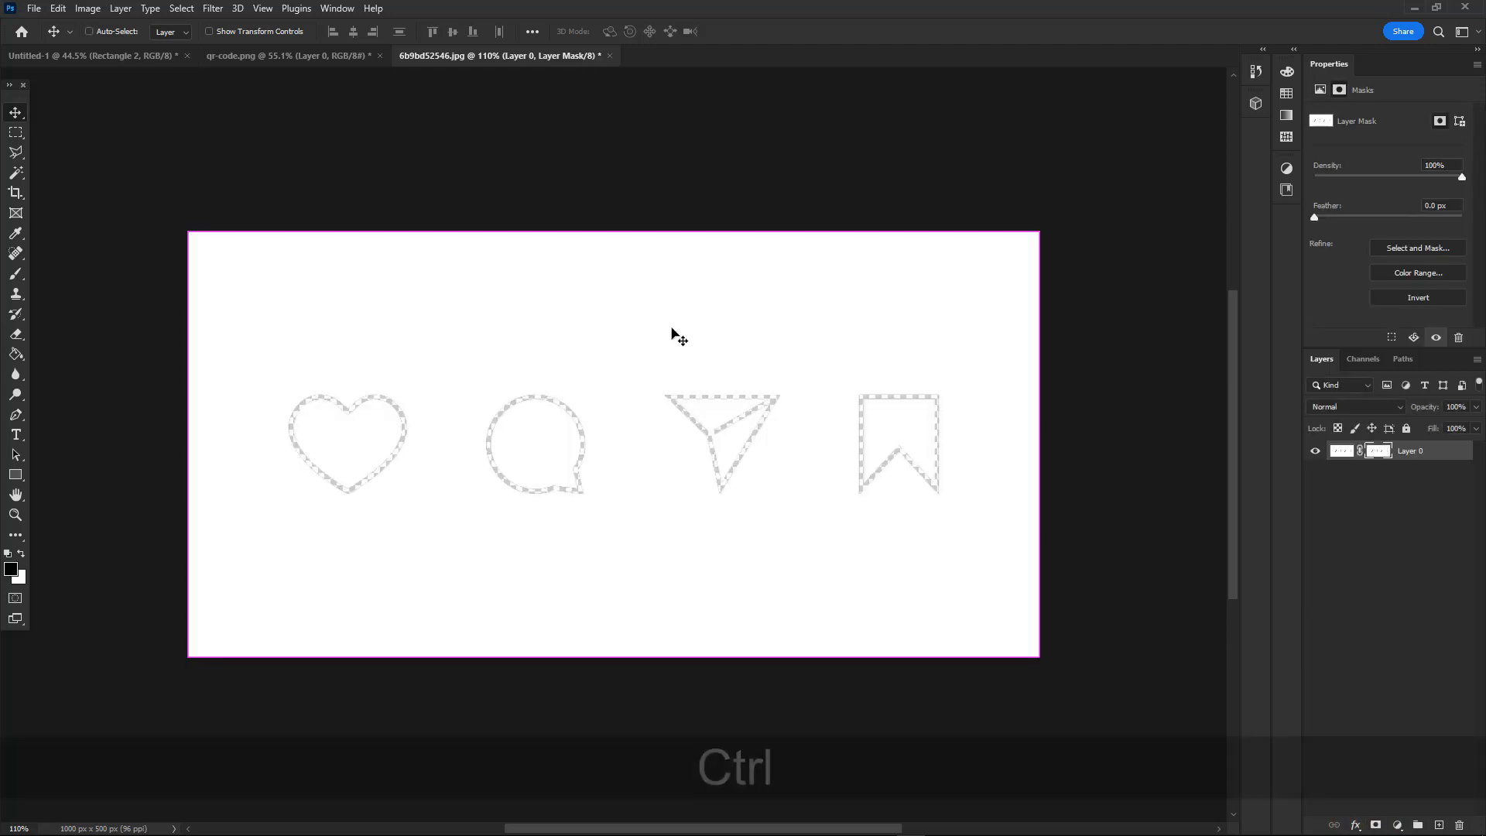
key(ctrl+i)
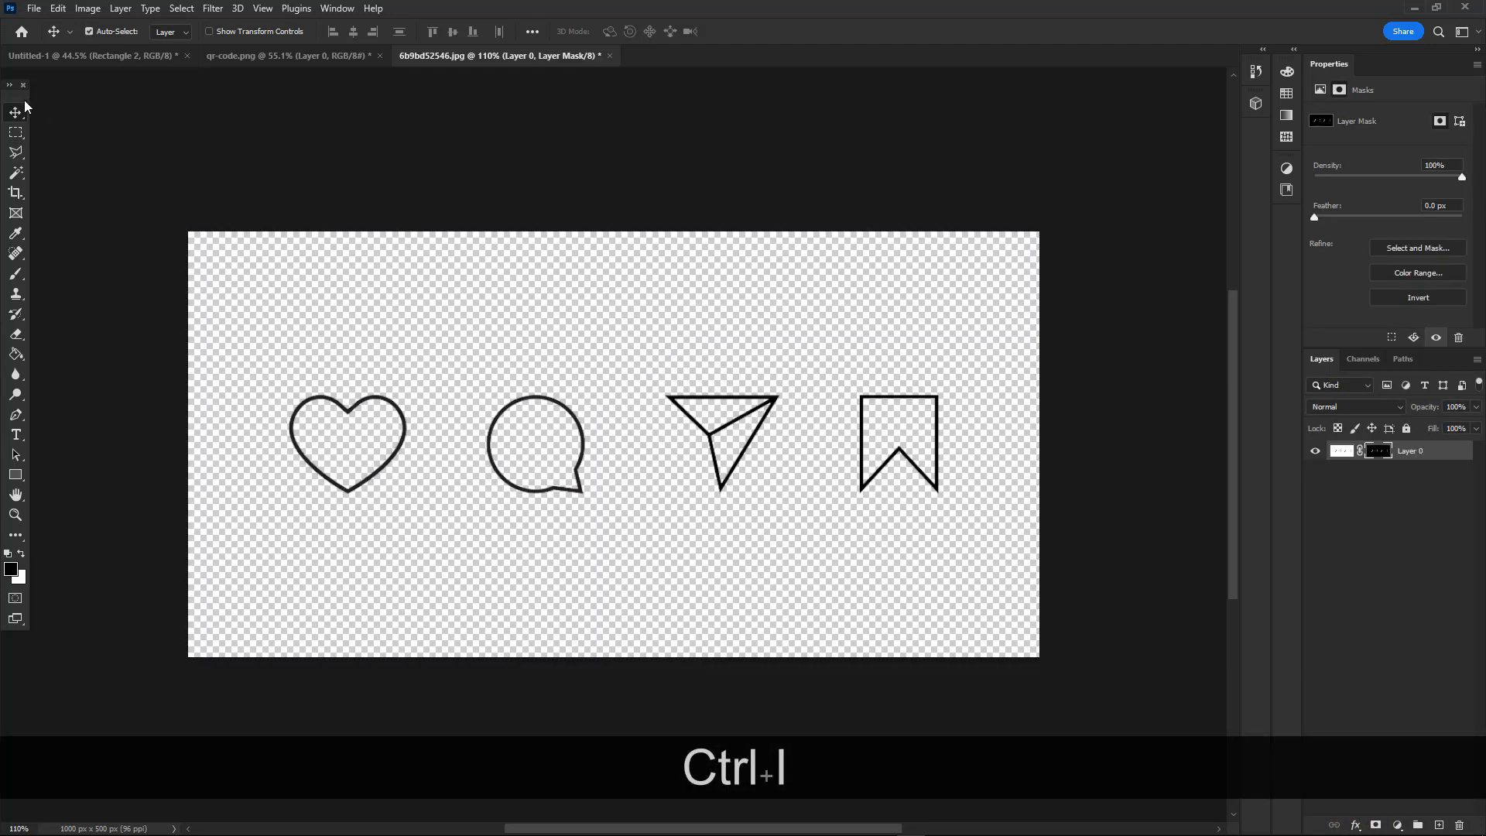
Bring the masked icons into the poster document and scale them to about 35%, placing them on the frame's white lower strip
click(16, 112)
scroll(889, 471, up, 1)
drag(860, 504, 580, 687)
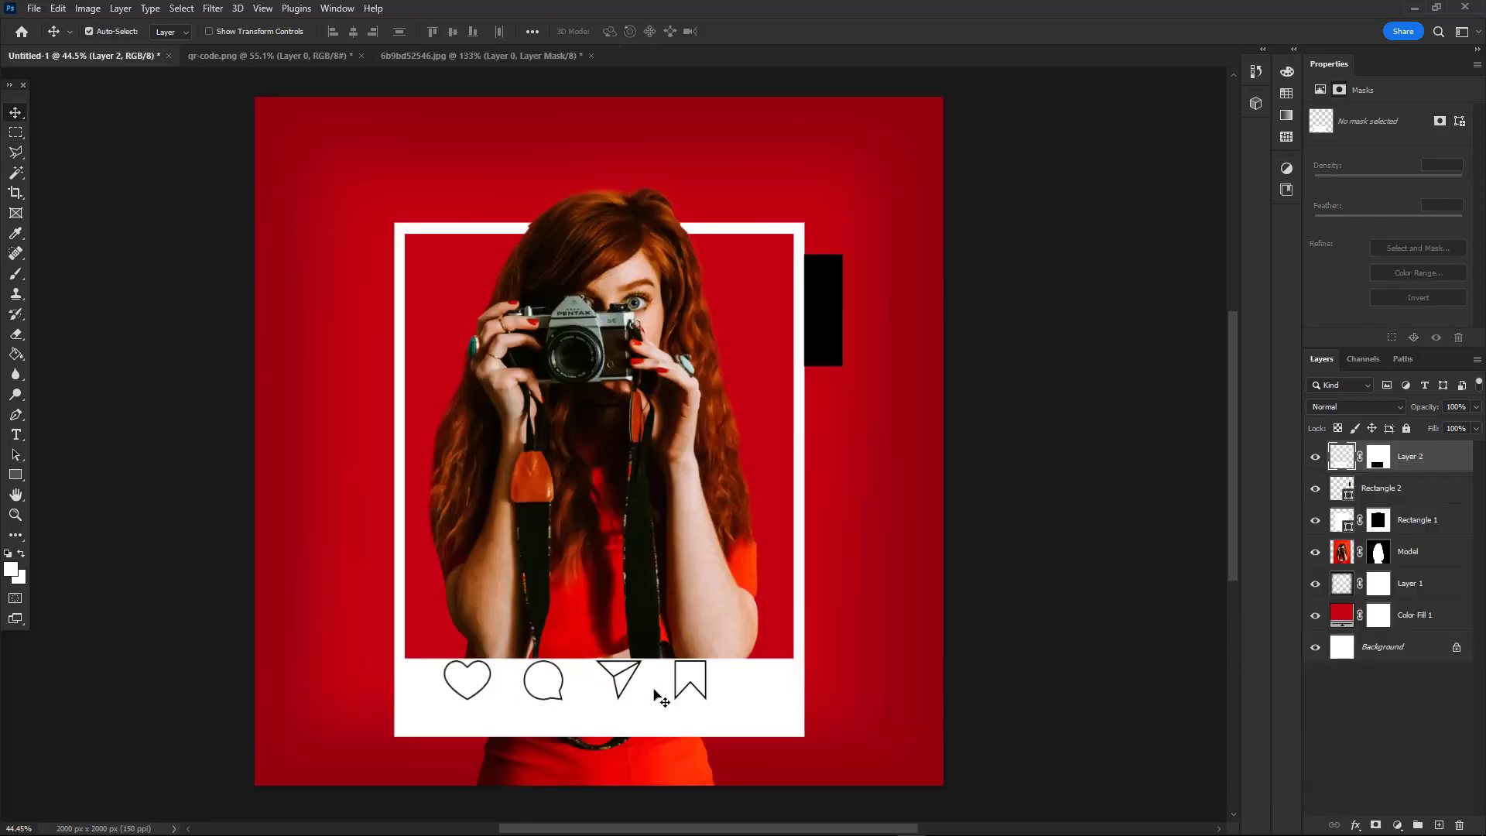
key(ctrl+t)
scroll(716, 721, up, 1)
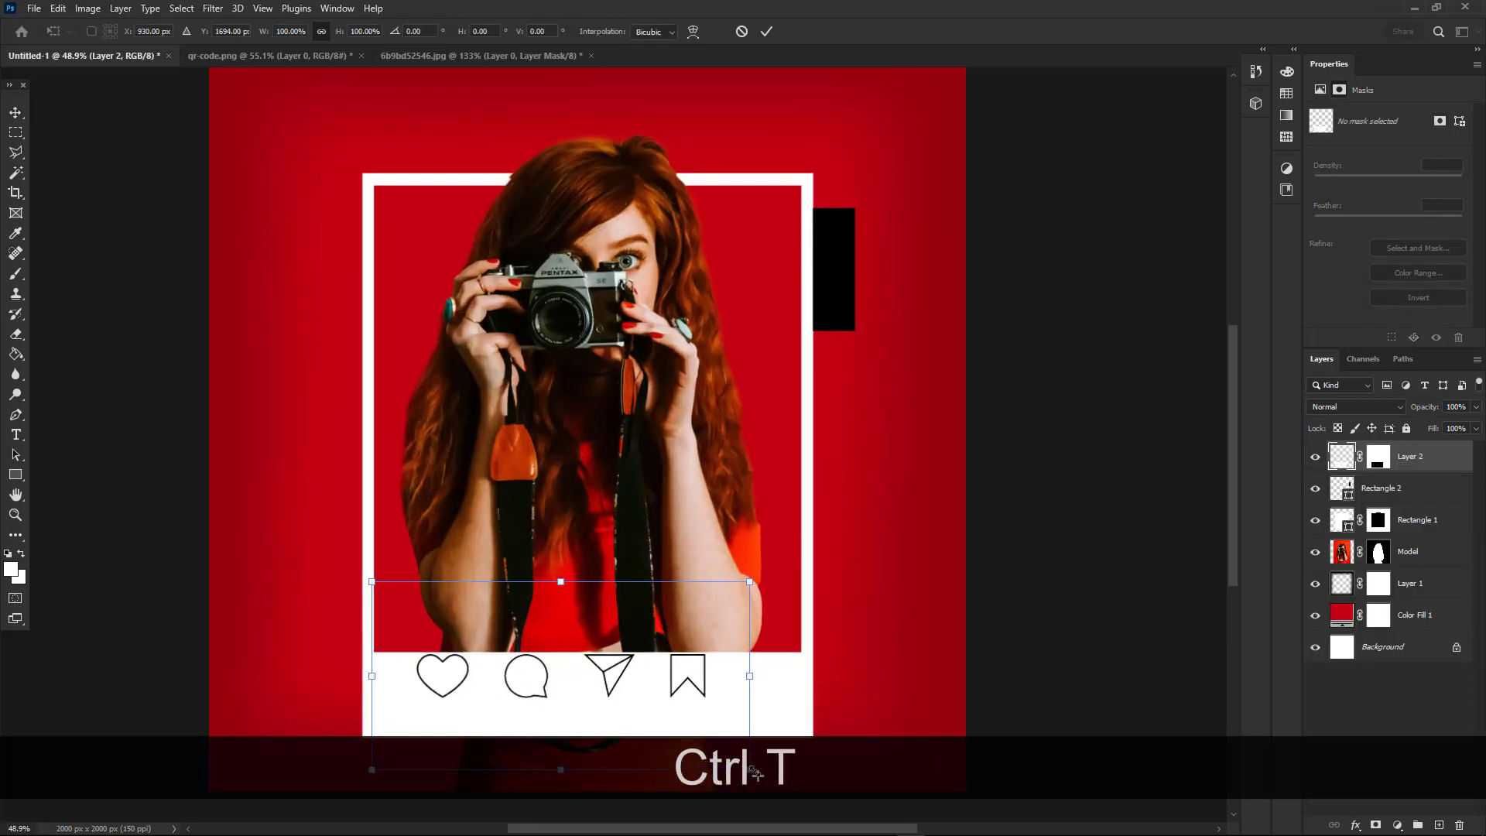
drag(755, 772, 497, 686)
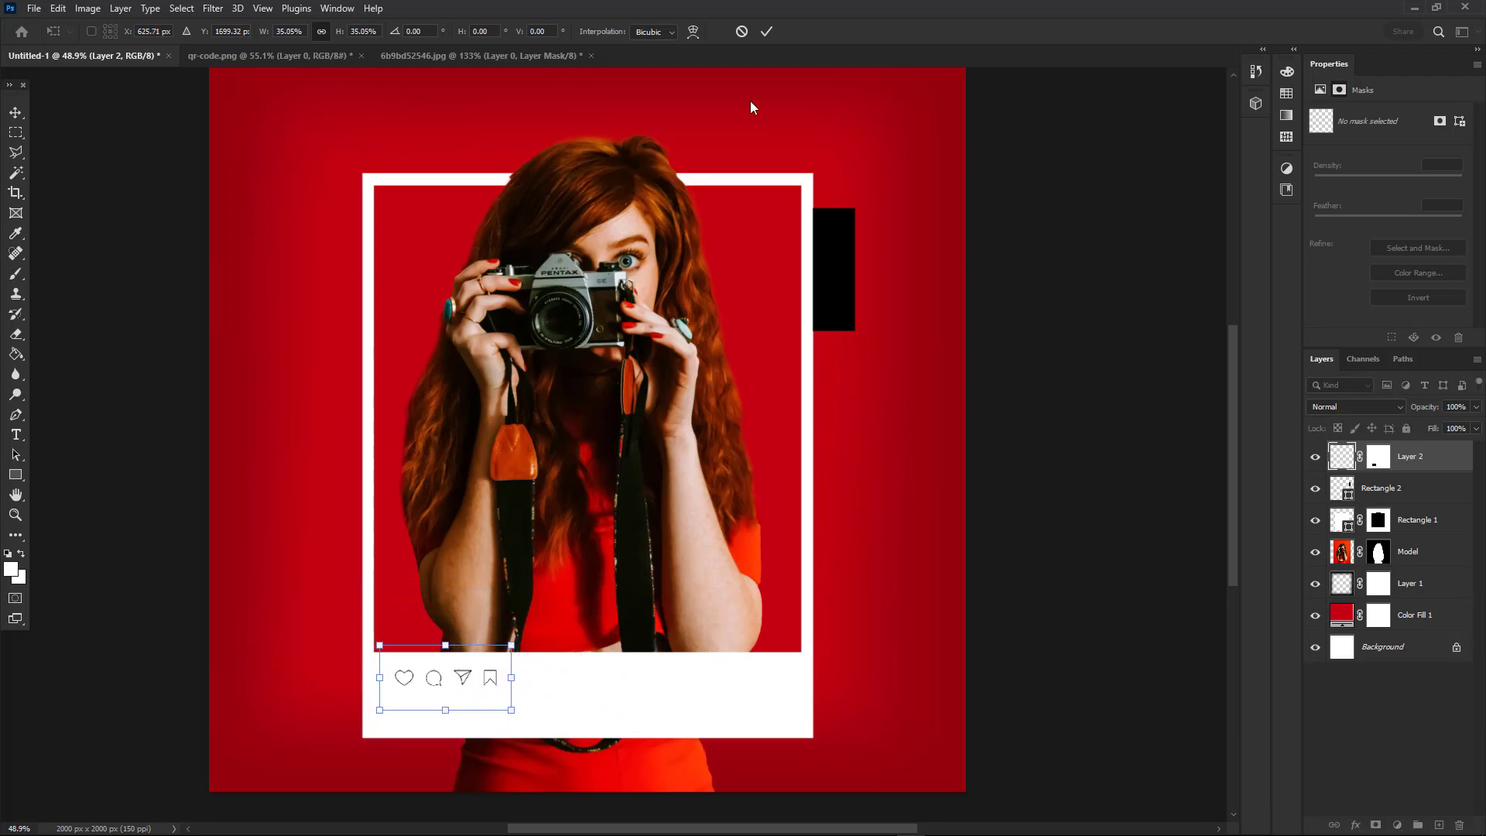
click(766, 31)
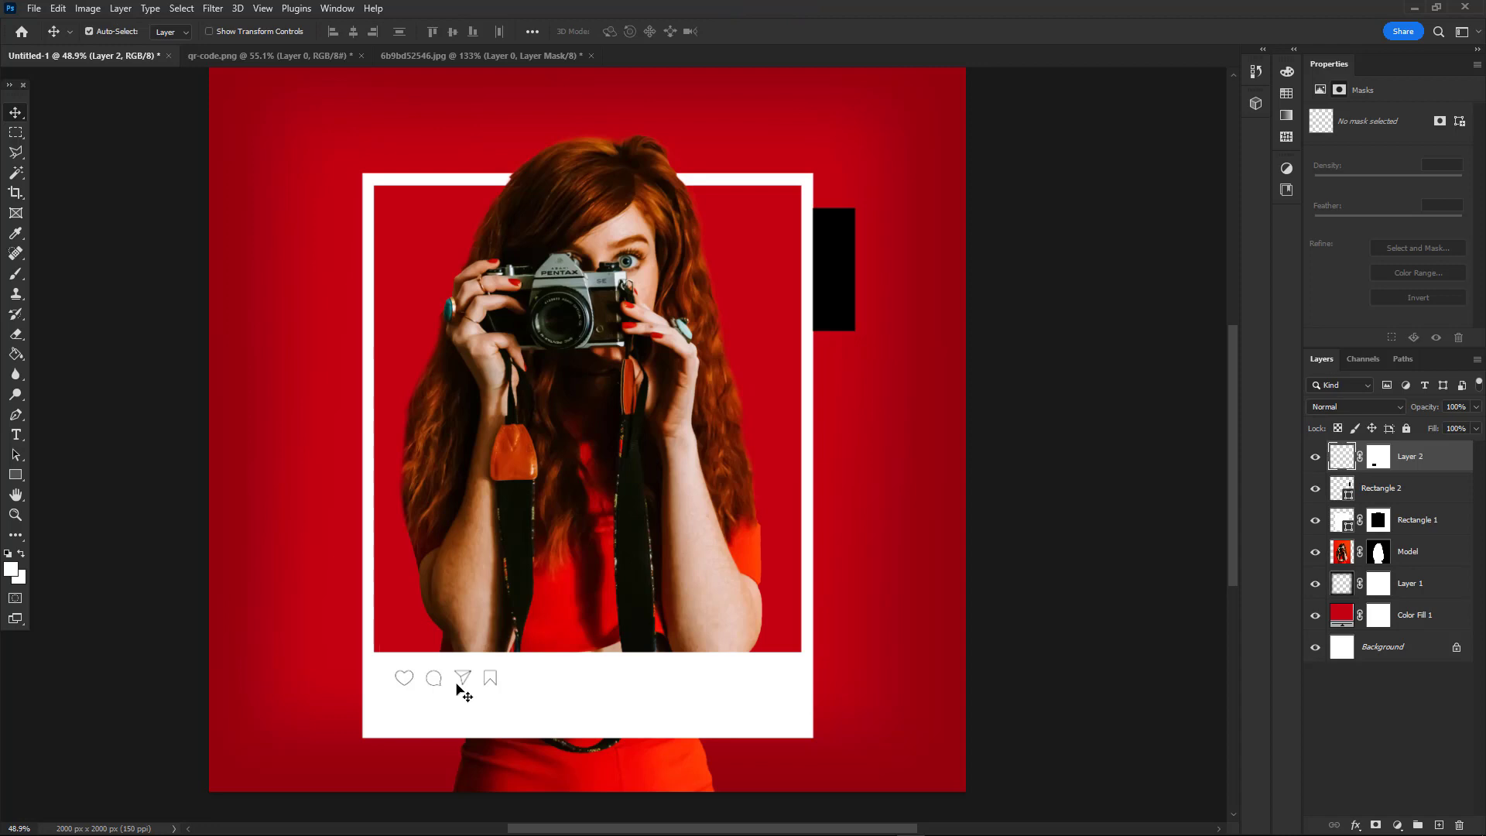
Apply Layer 2's mask, then cut the heart, comment and send icons and paste them onto their own layer
scroll(462, 688, up, 2)
click(16, 132)
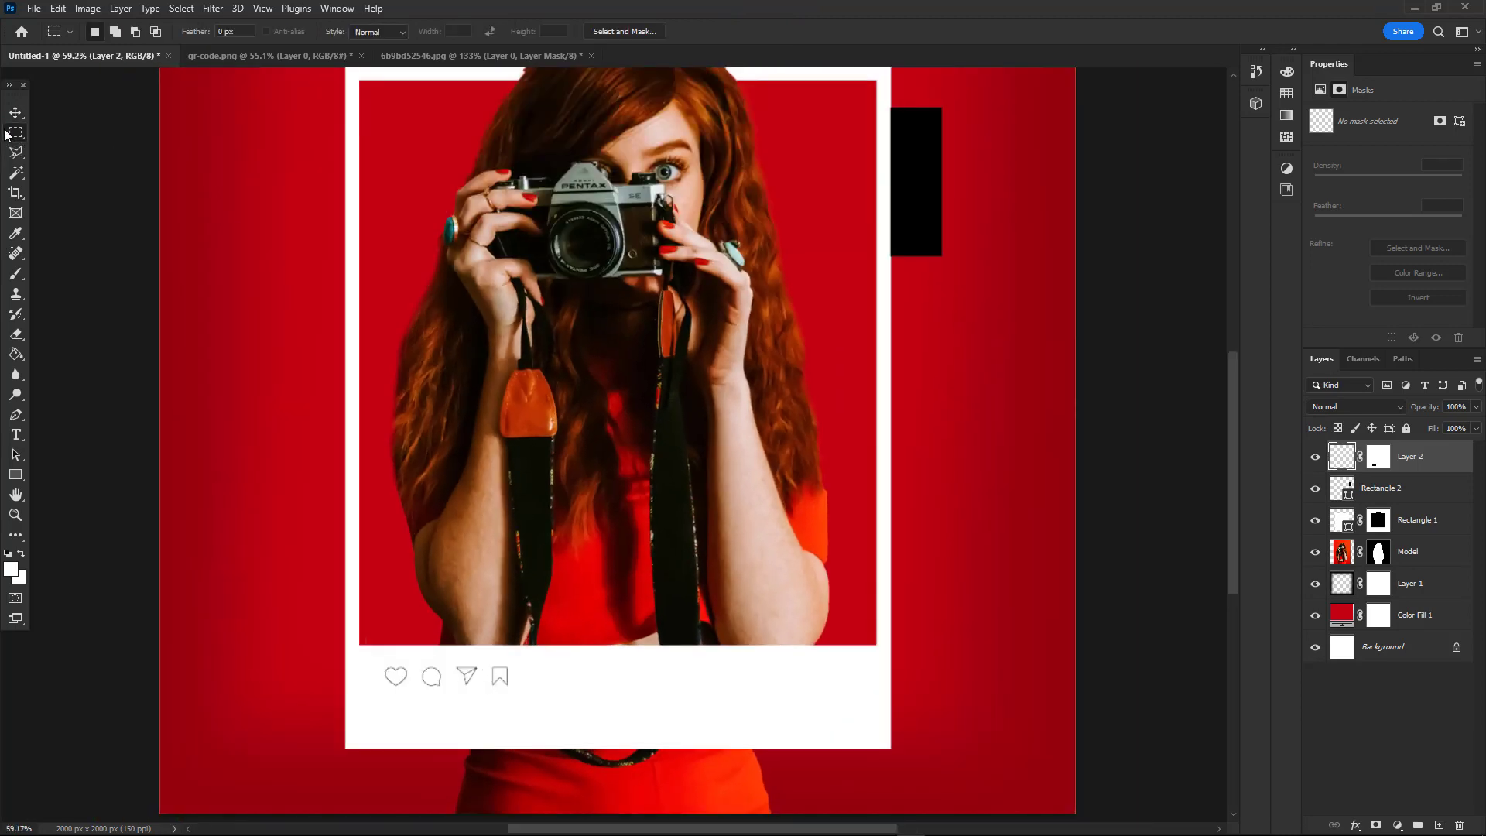
right_click(1379, 463)
click(1371, 505)
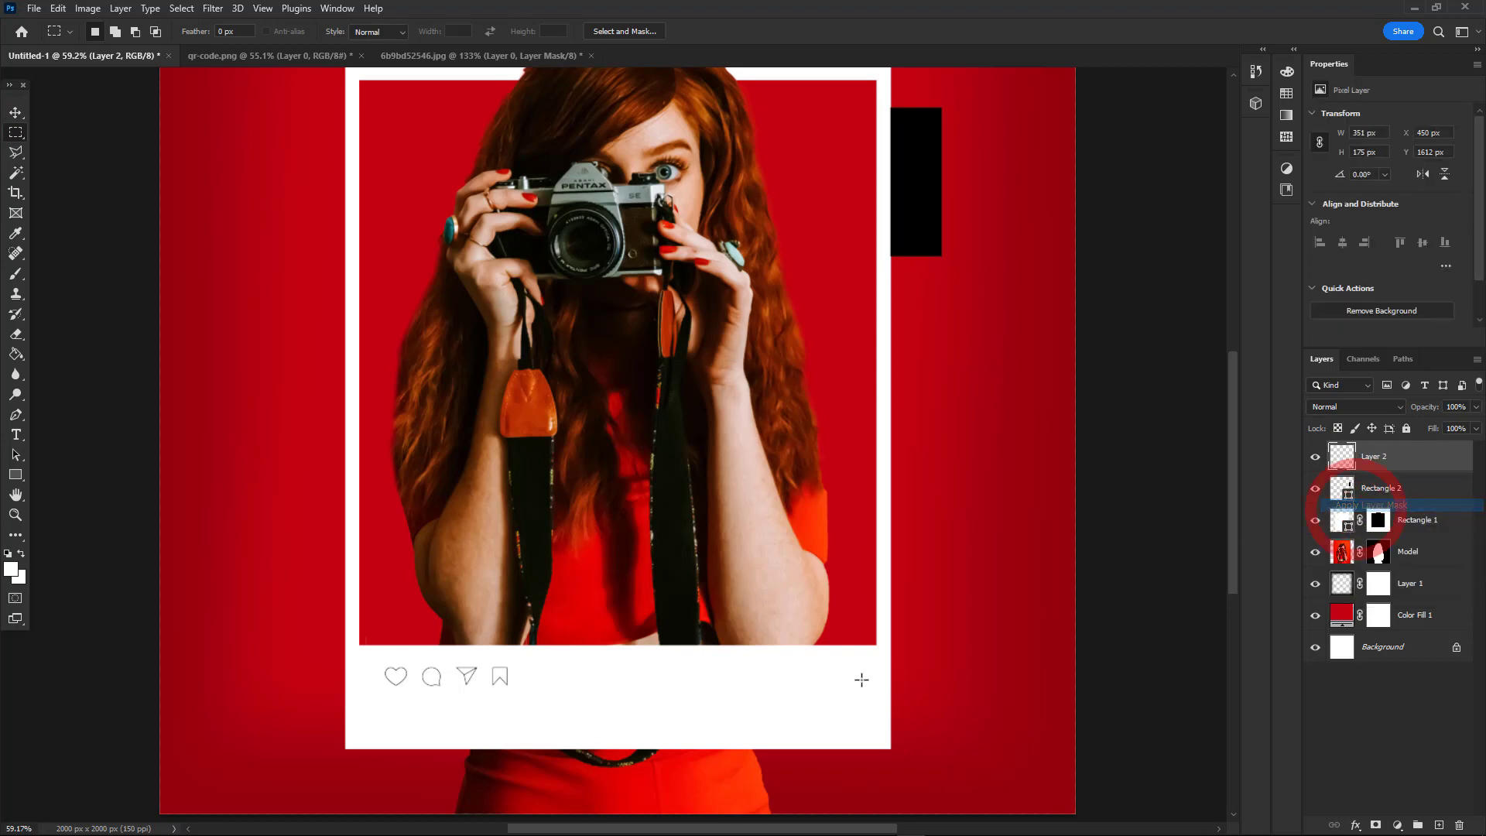
scroll(463, 624, up, 2)
drag(463, 632, 326, 675)
key(ctrl+x)
key(ctrl+v)
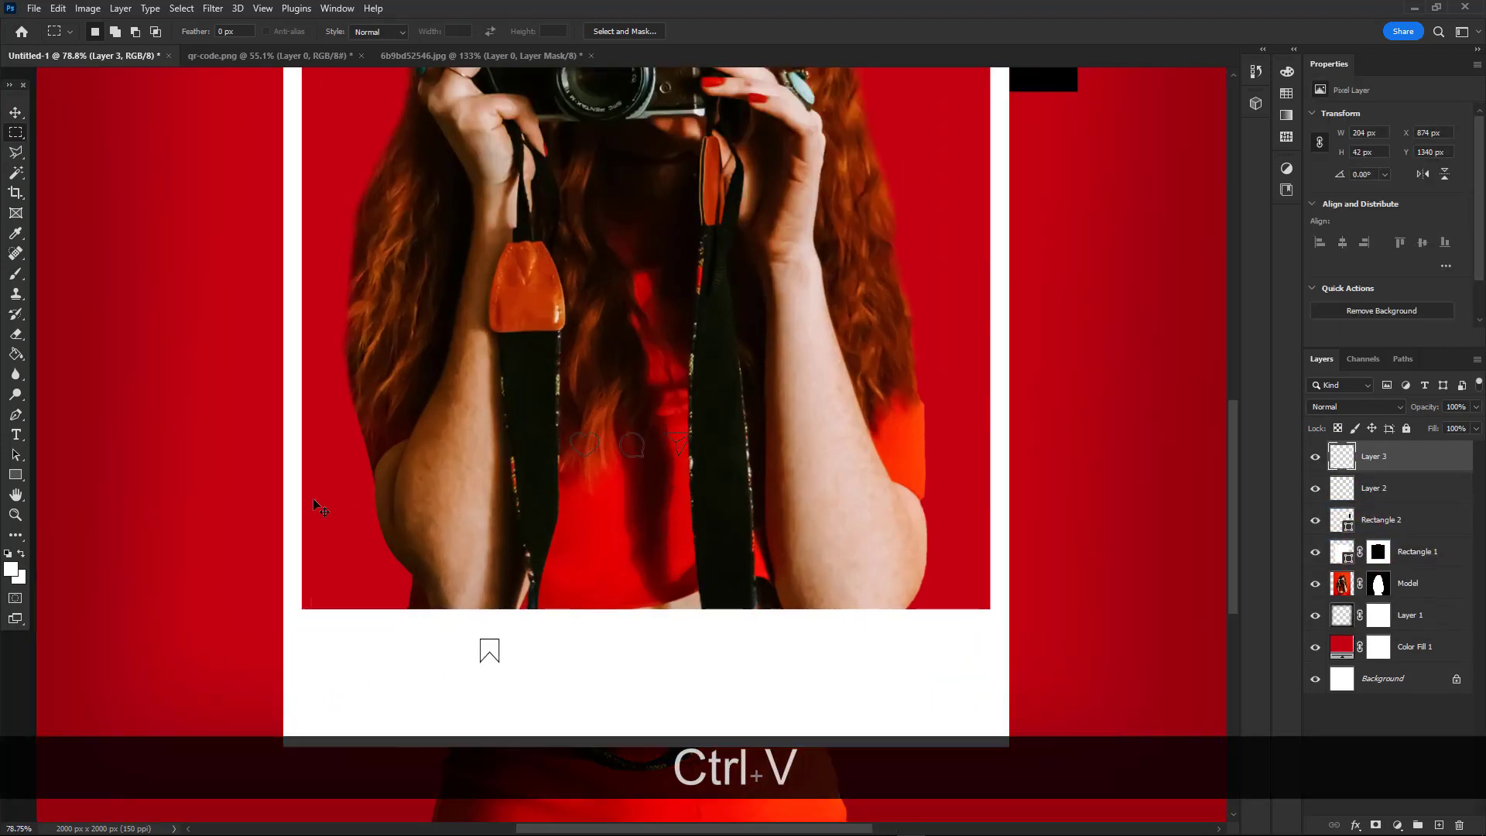
click(15, 118)
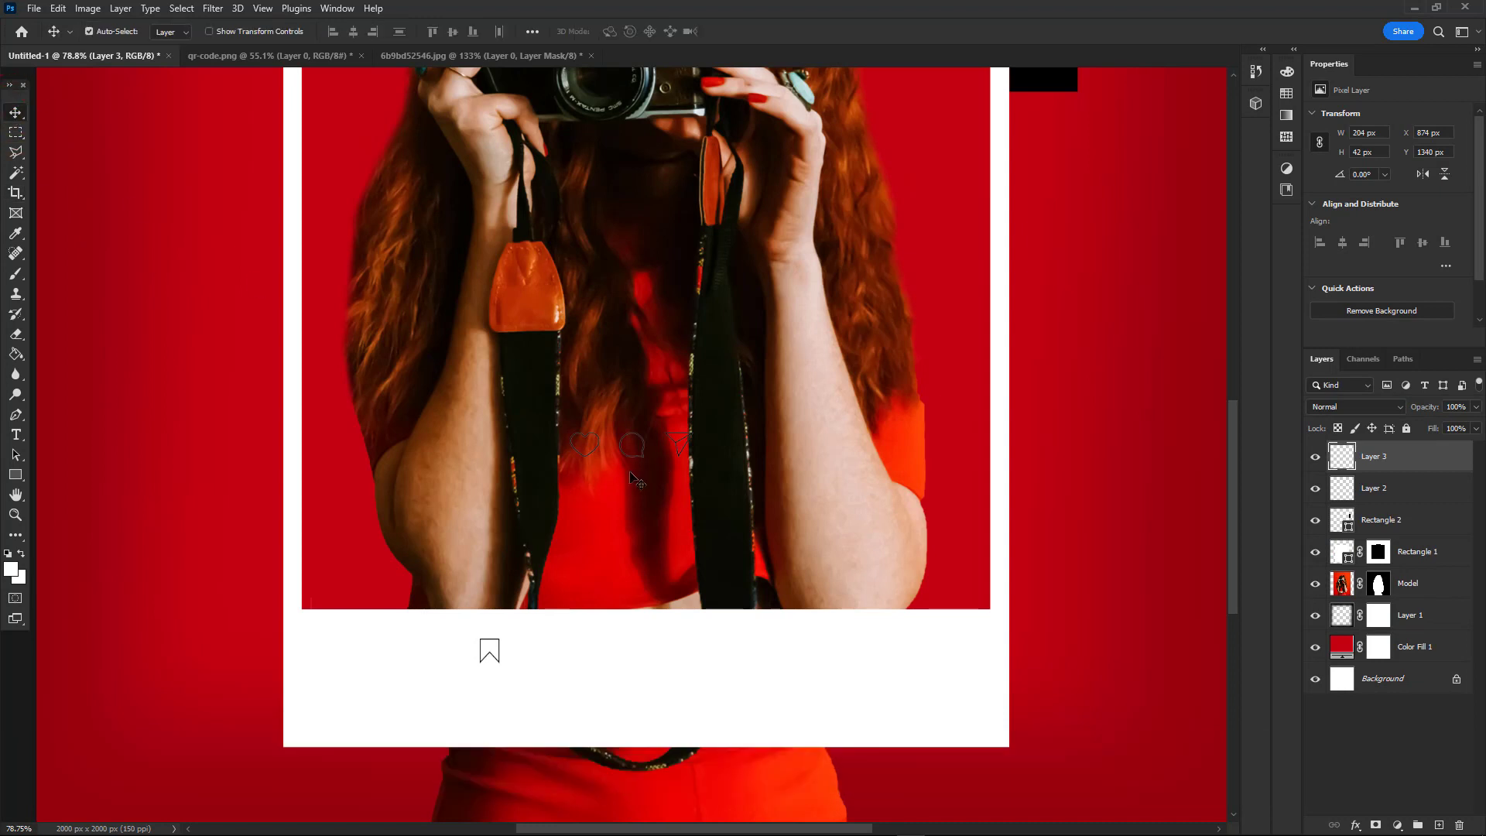
Give the heart, comment and send icons on Layer 3 a dark red Color Overlay, #ae0010
double_click(1438, 462)
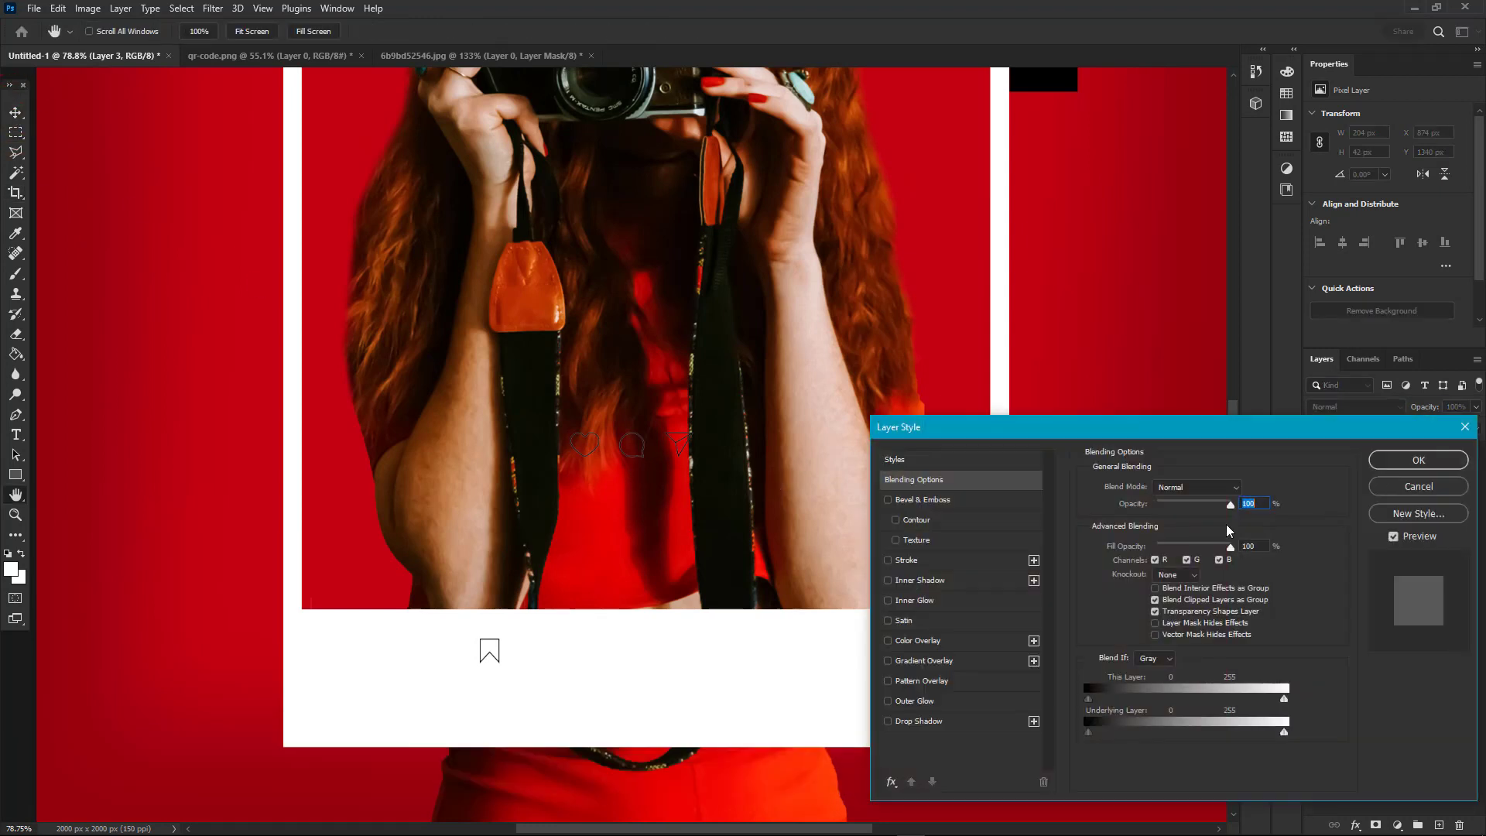
click(944, 647)
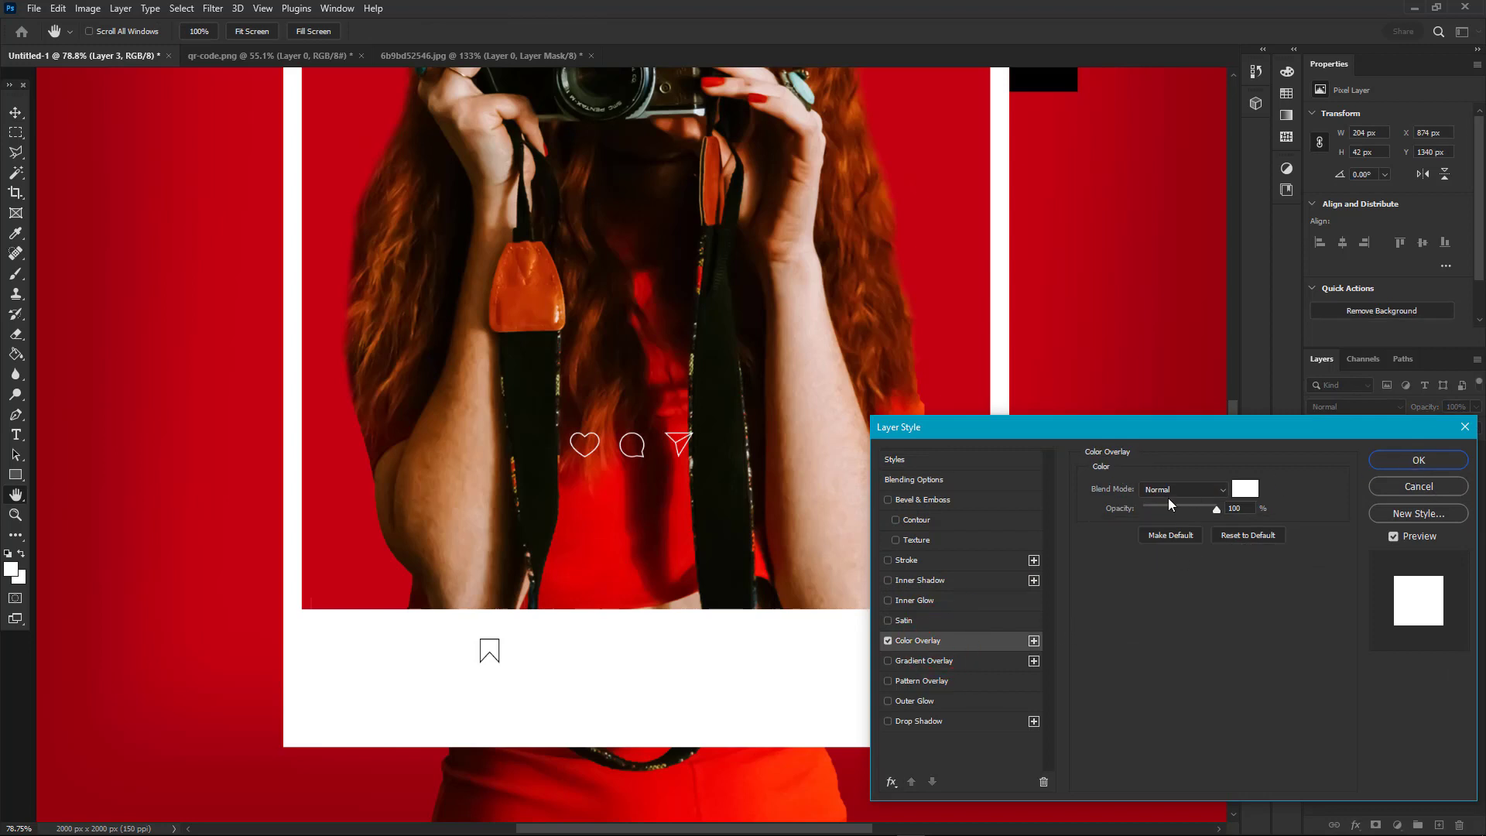
click(1246, 489)
text(000000)
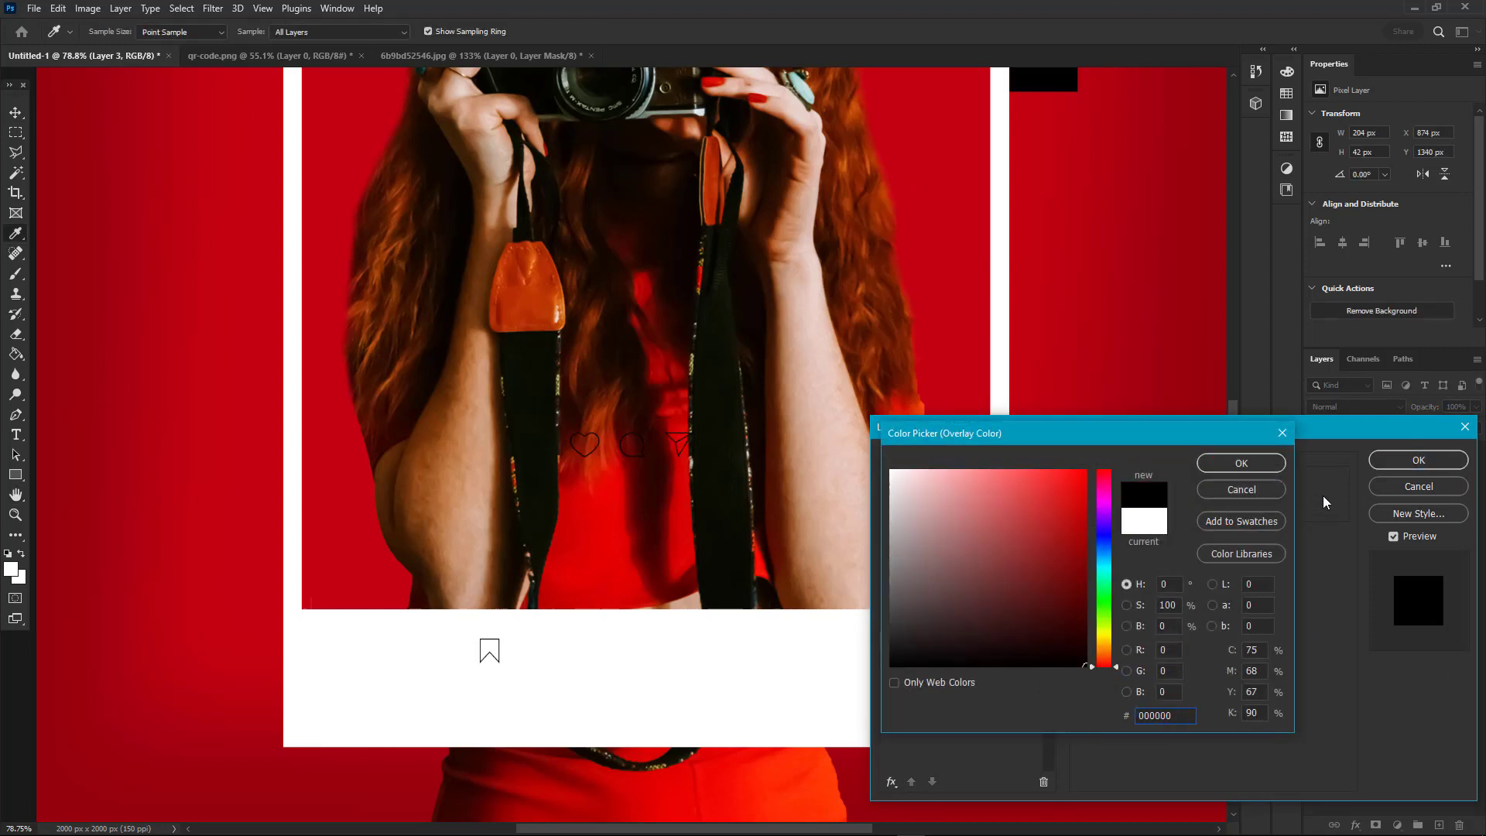
drag(1012, 530, 1104, 467)
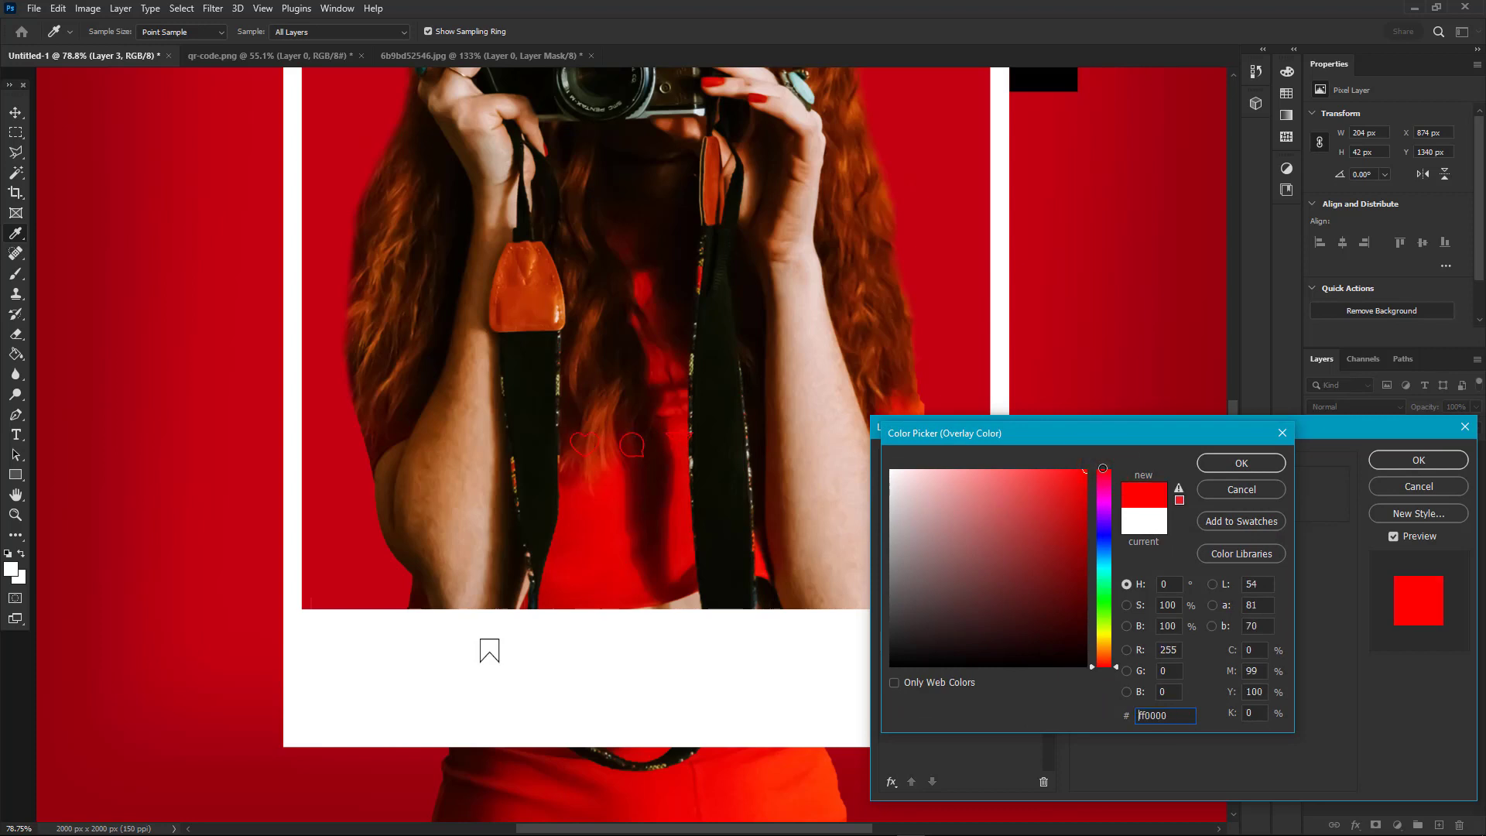
click(1104, 374)
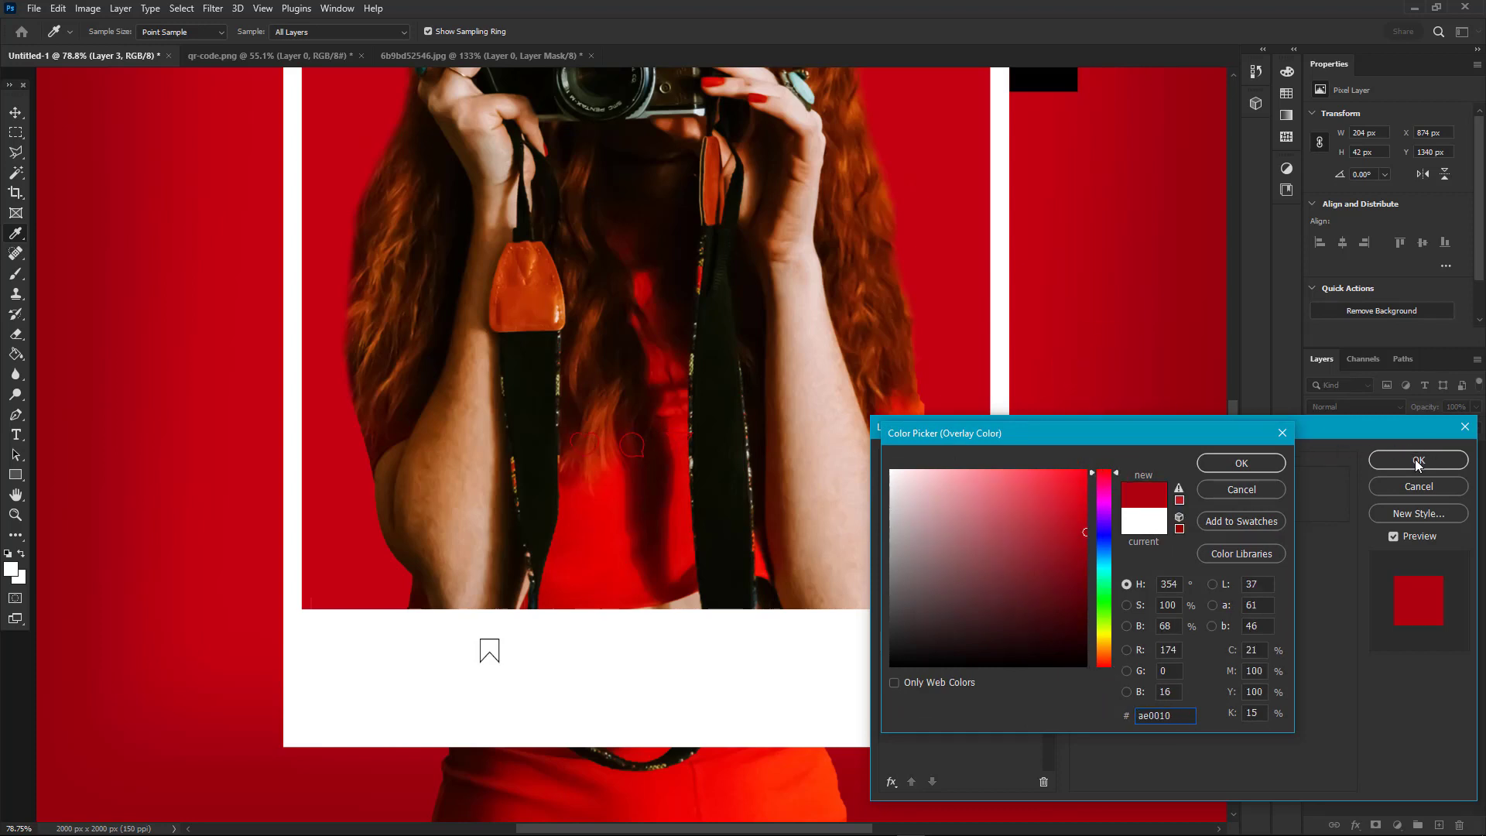
click(1242, 463)
click(1418, 460)
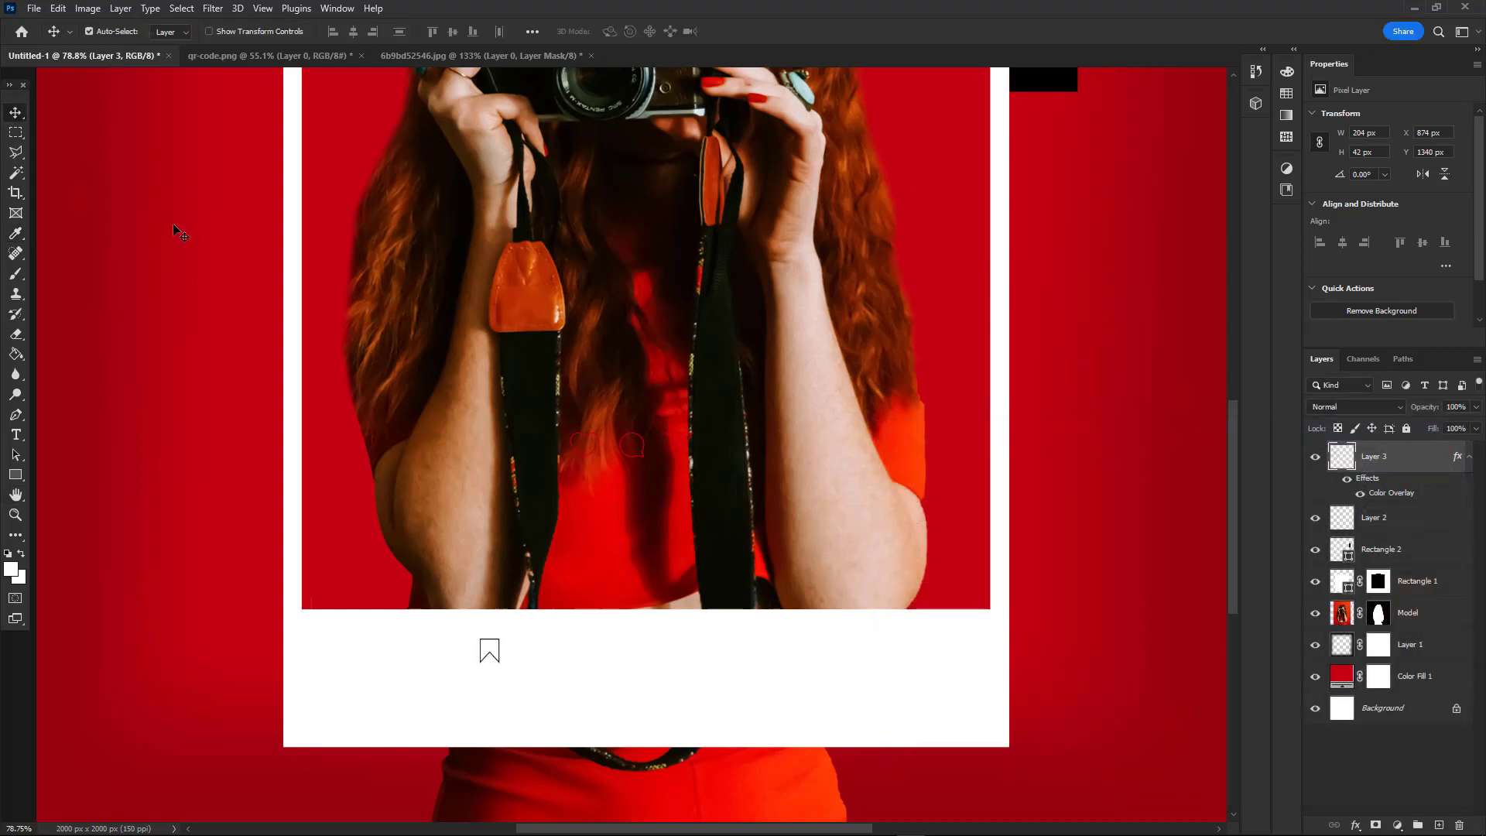
Move the three icons to the left end of the frame's white strip and align the bookmark icon at its right end
scroll(546, 453, up, 2)
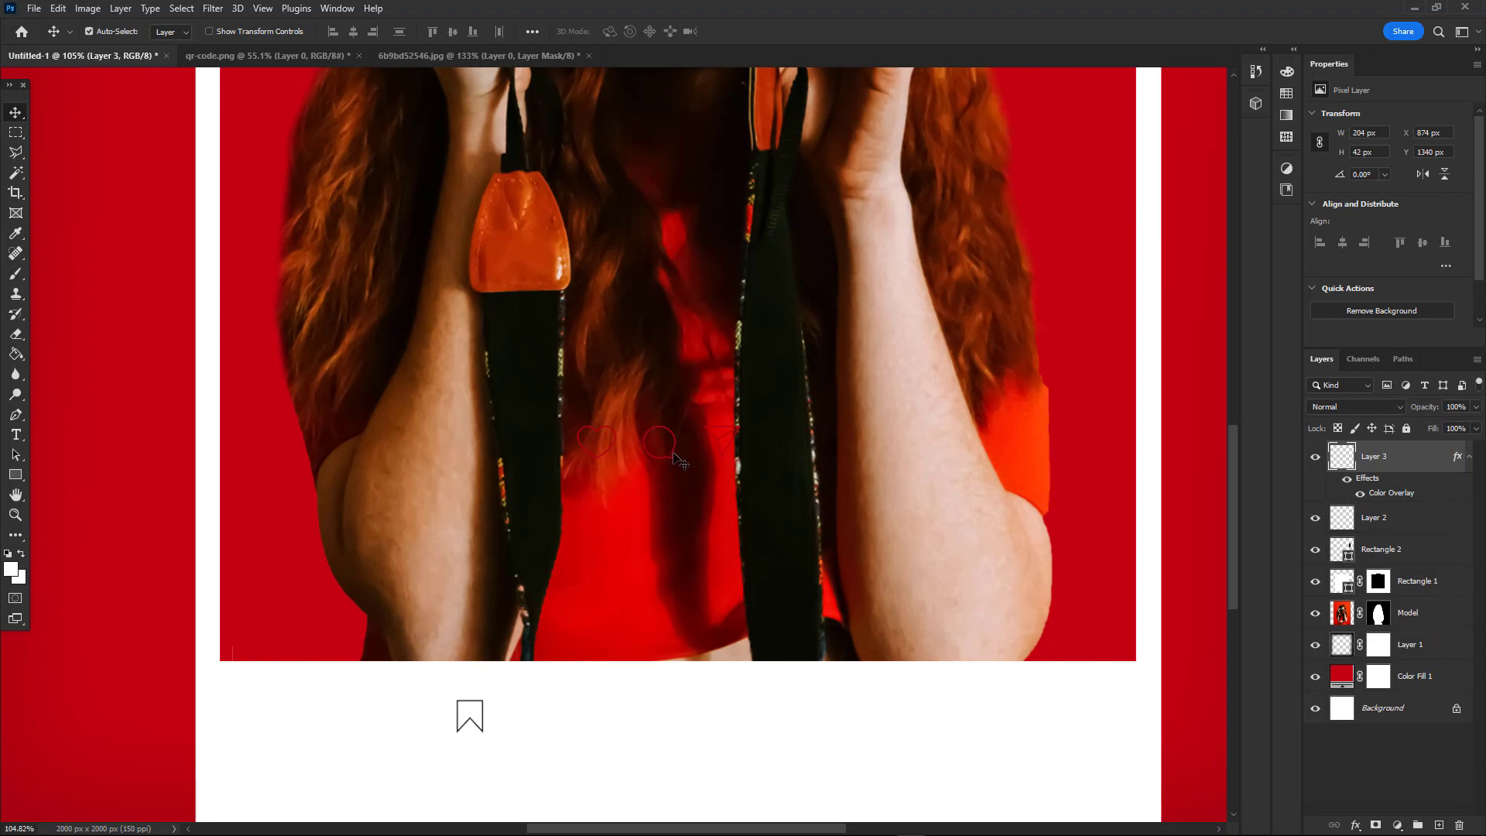
drag(680, 461, 367, 724)
drag(482, 728, 1117, 718)
scroll(933, 697, down, 3)
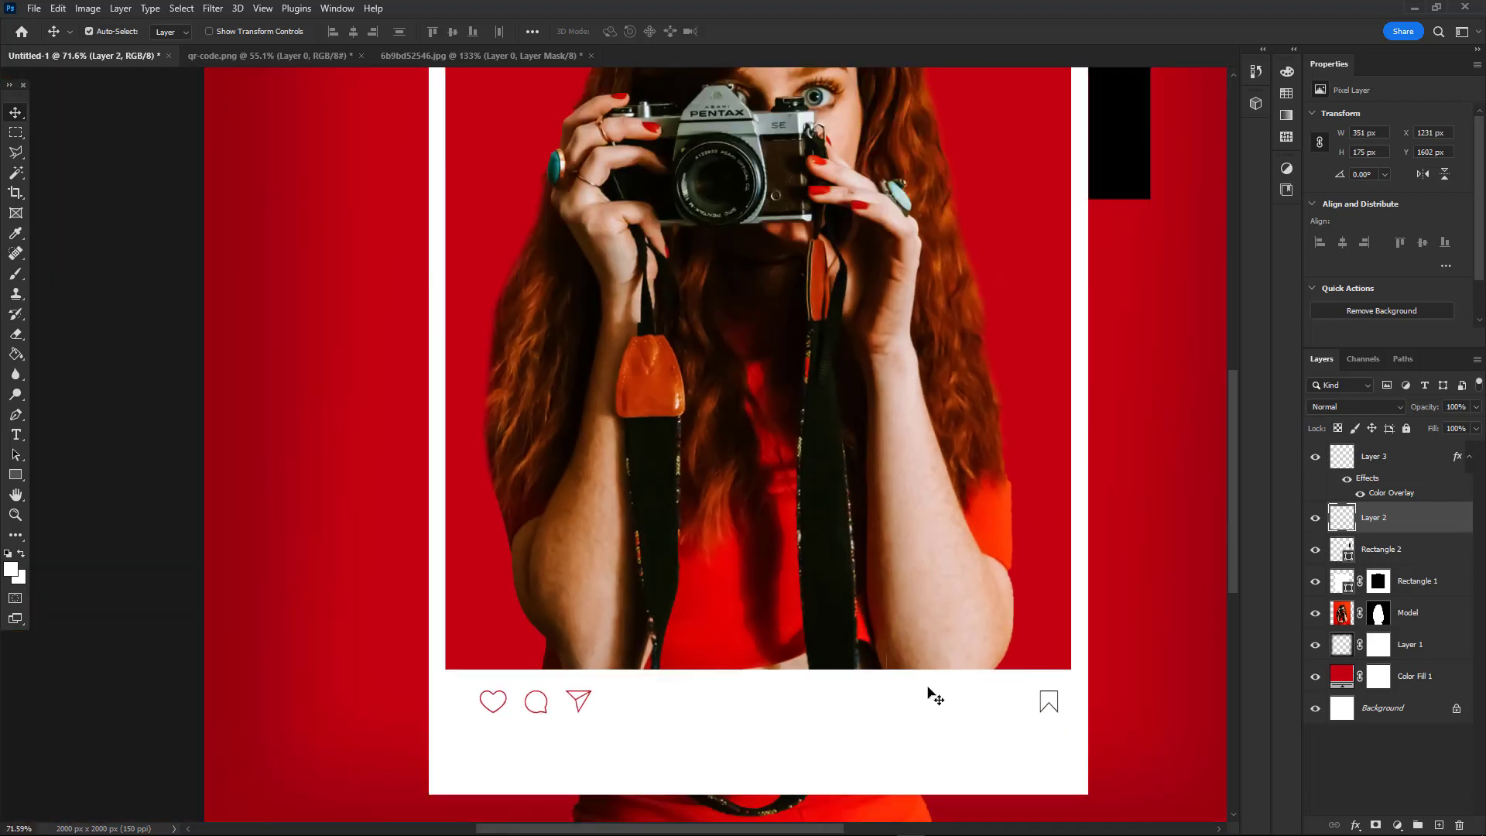
scroll(1080, 716, up, 3)
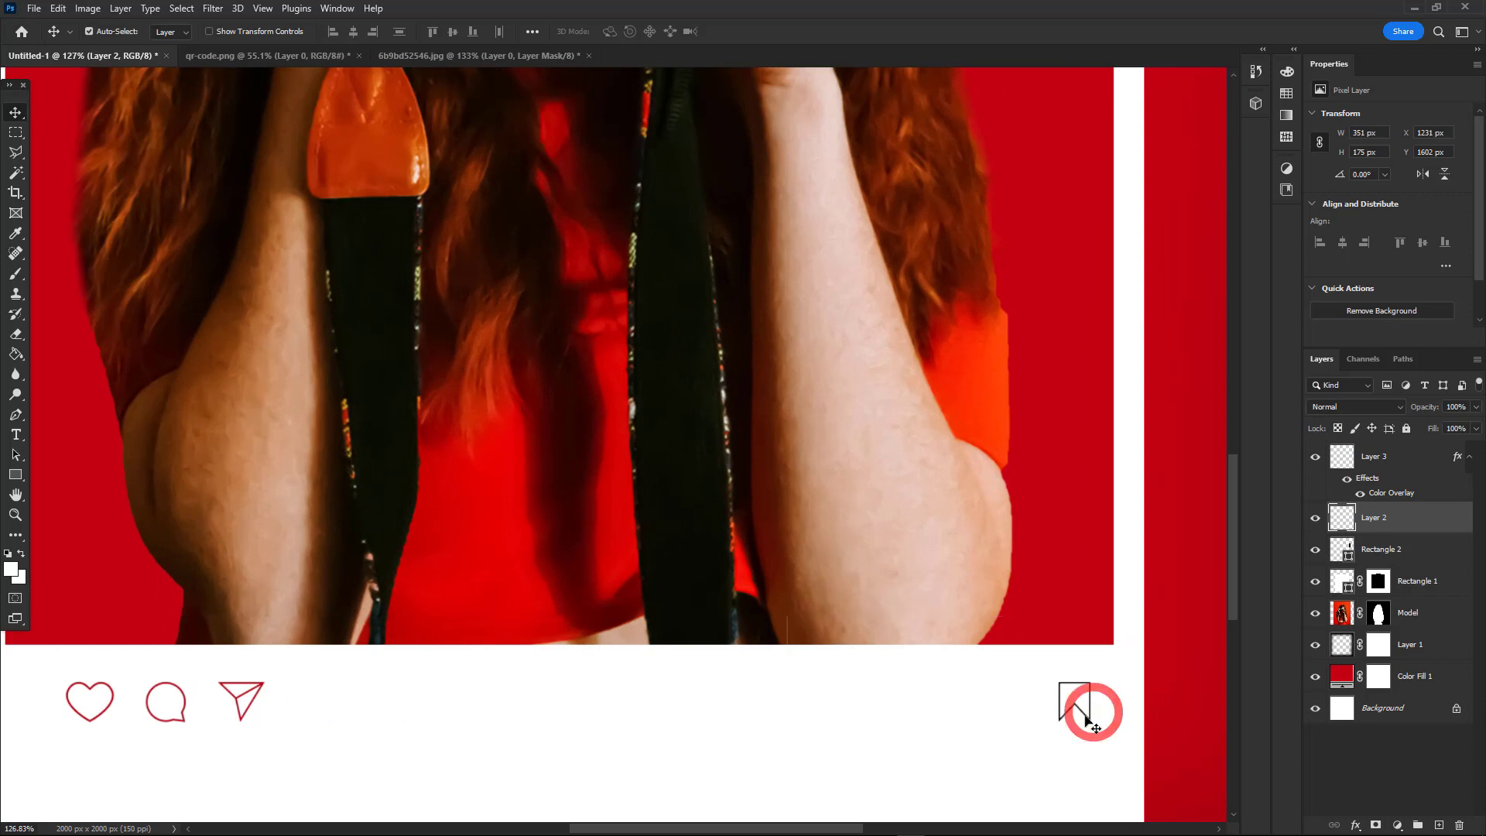
drag(1100, 728, 1094, 722)
scroll(1094, 723, down, 3)
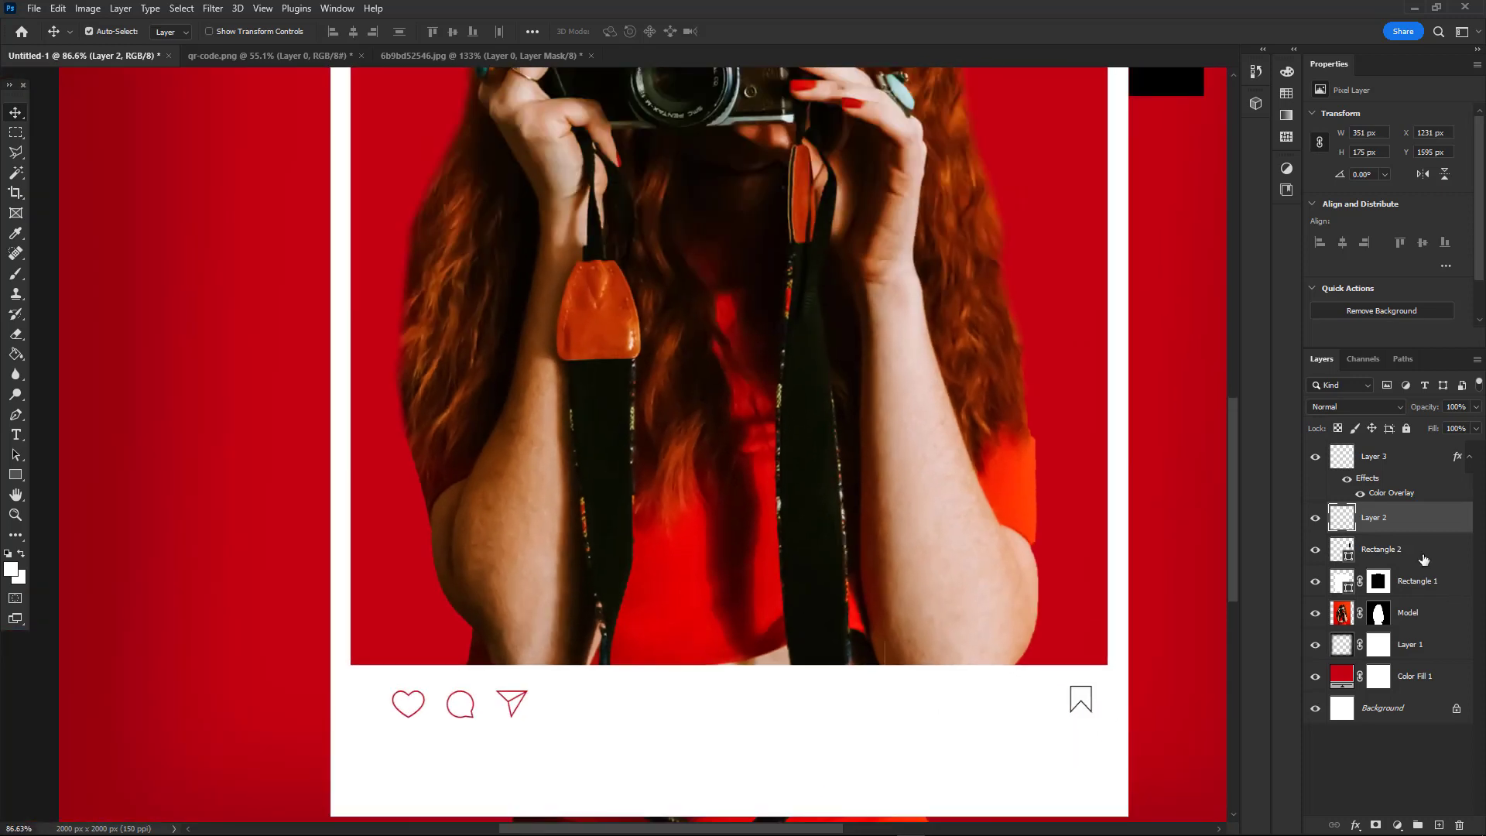
Set the Color Overlay of the three icons on Layer 3 to grey #858585
scroll(477, 708, up, 3)
click(464, 707)
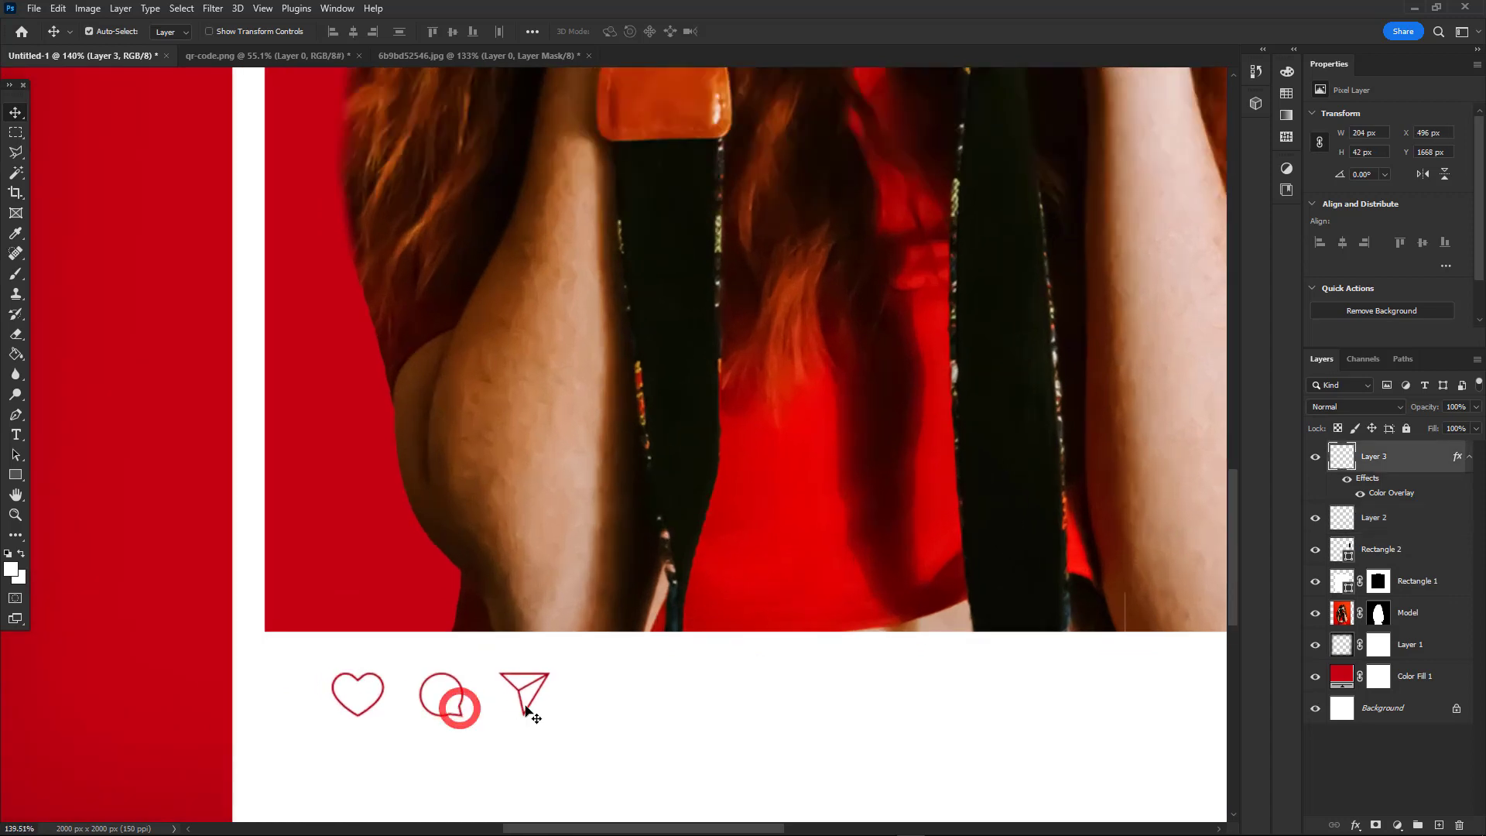
right_click(1447, 485)
click(1279, 177)
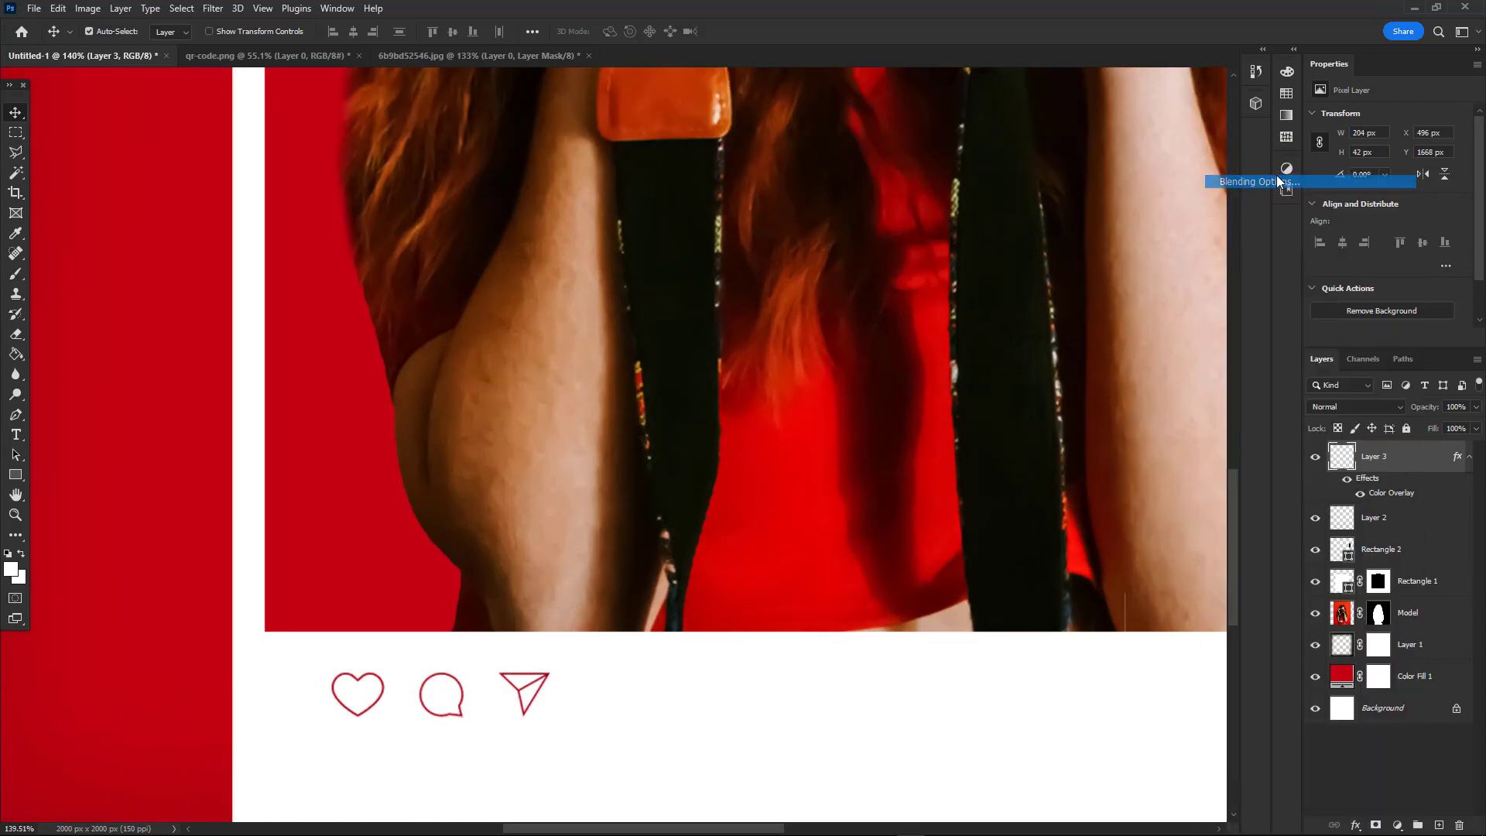
click(937, 639)
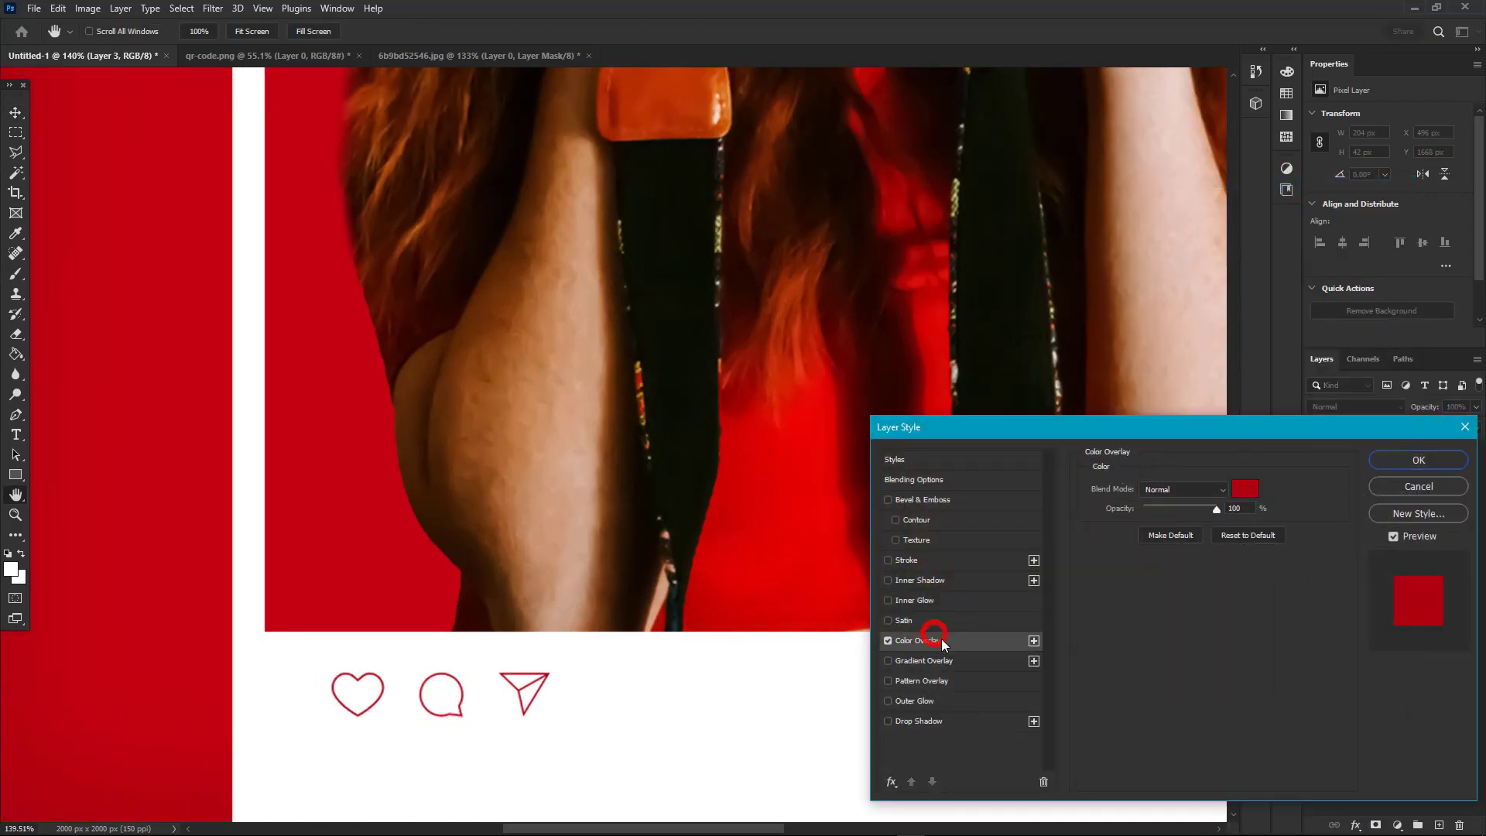
click(1258, 492)
drag(842, 576, 842, 576)
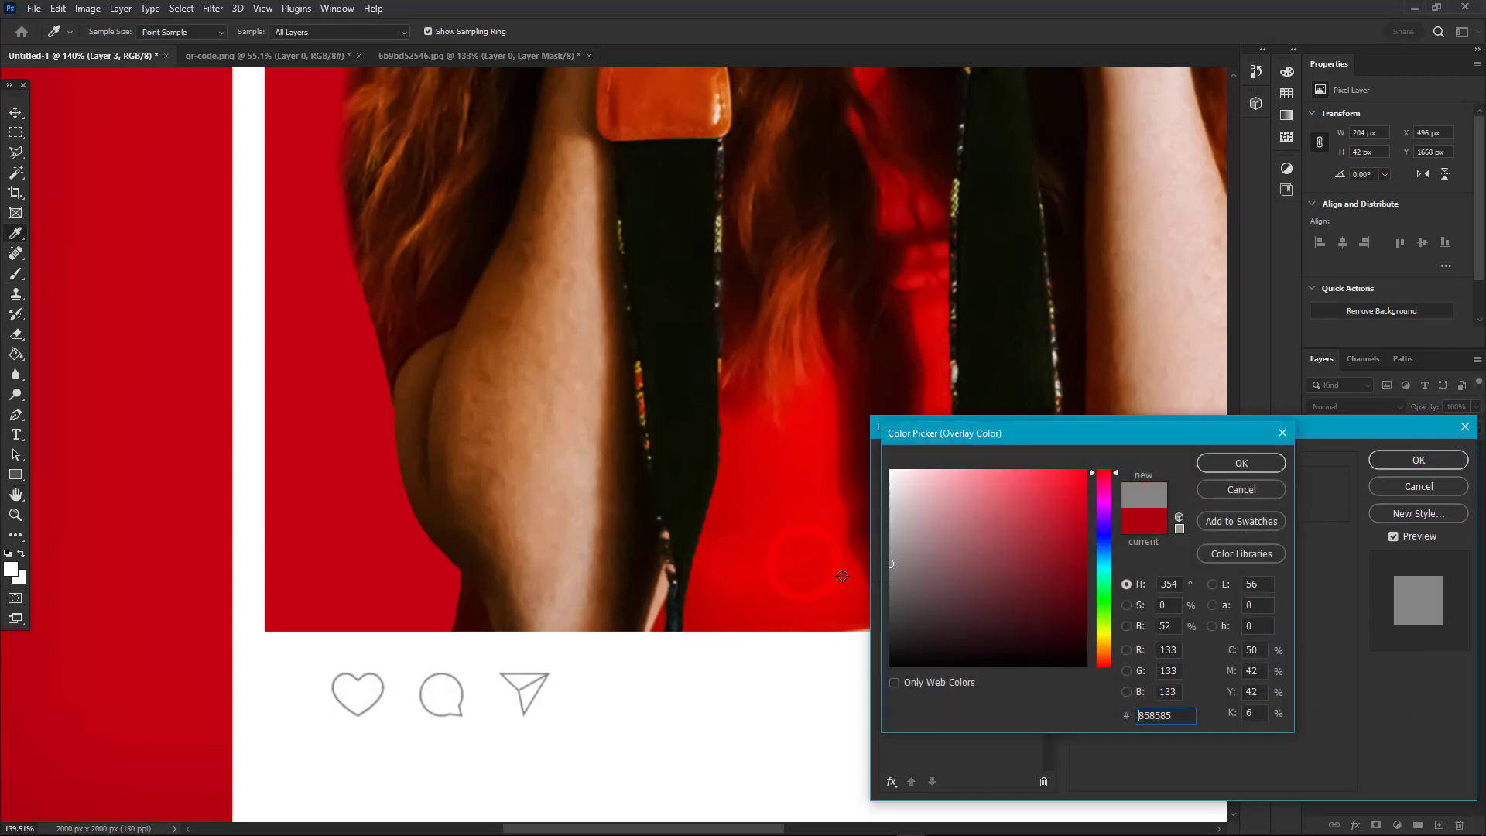
click(1251, 463)
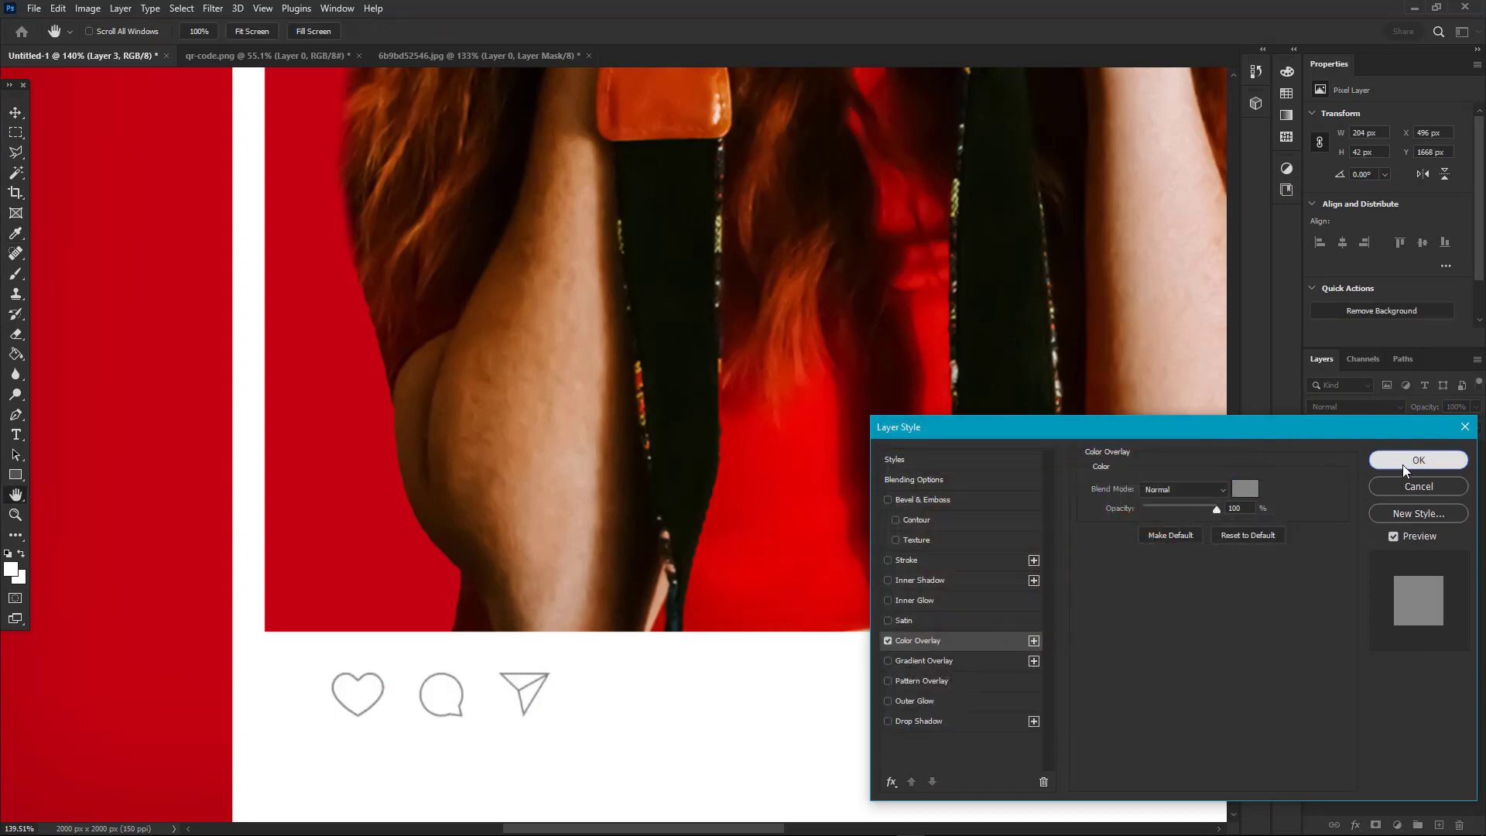
click(1405, 463)
Copy Layer 3's Color Overlay effect to the bookmark icon on Layer 2
drag(1454, 463, 1442, 526)
alt+click(1152, 608)
drag(1152, 608, 790, 511)
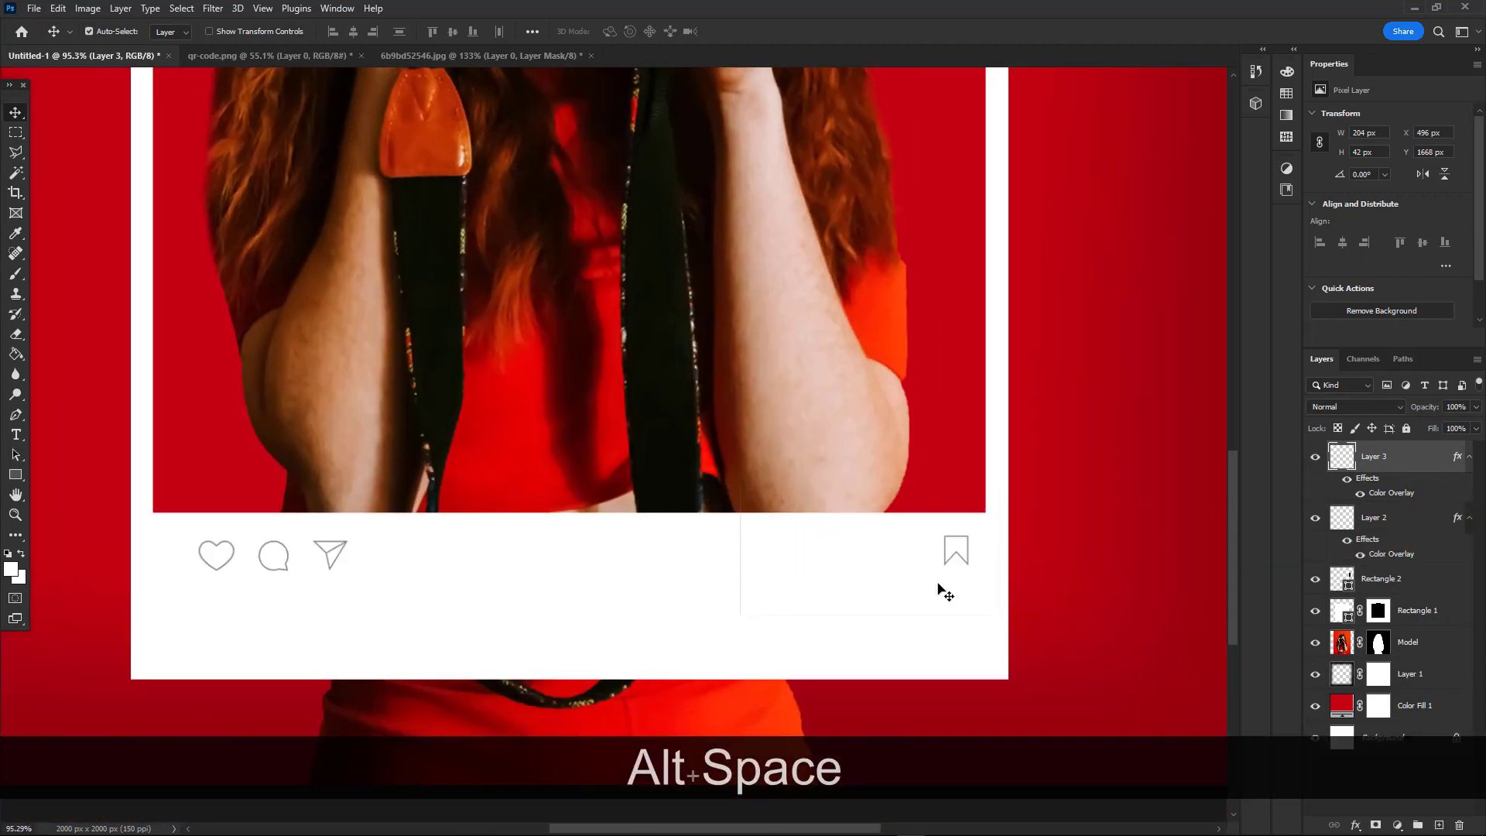
Add a layer mask to Layer 3, reduce the brush size to 90 and paint black over the faint stray line between the icons
key(b)
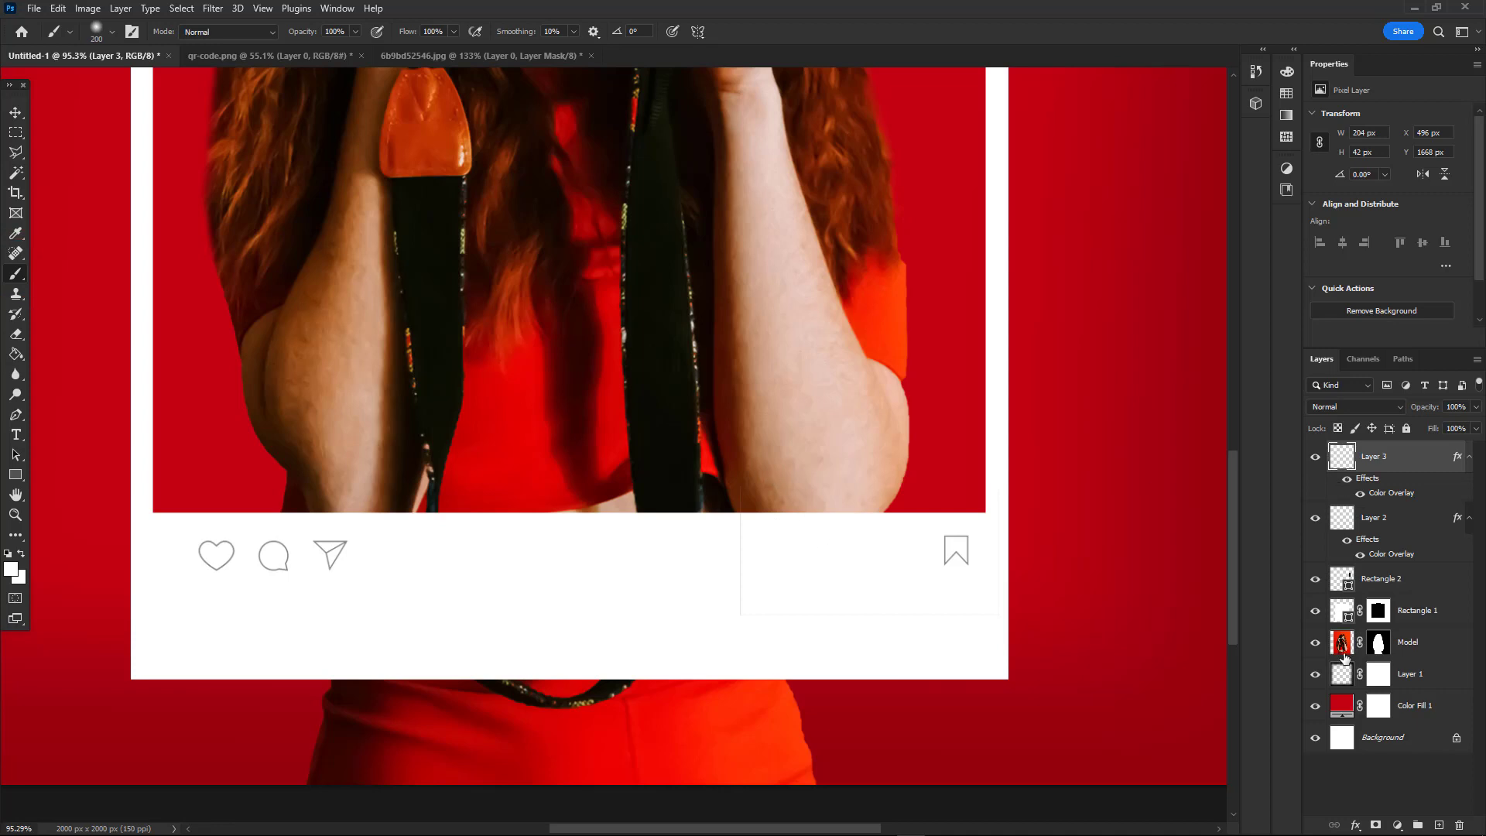
click(1376, 824)
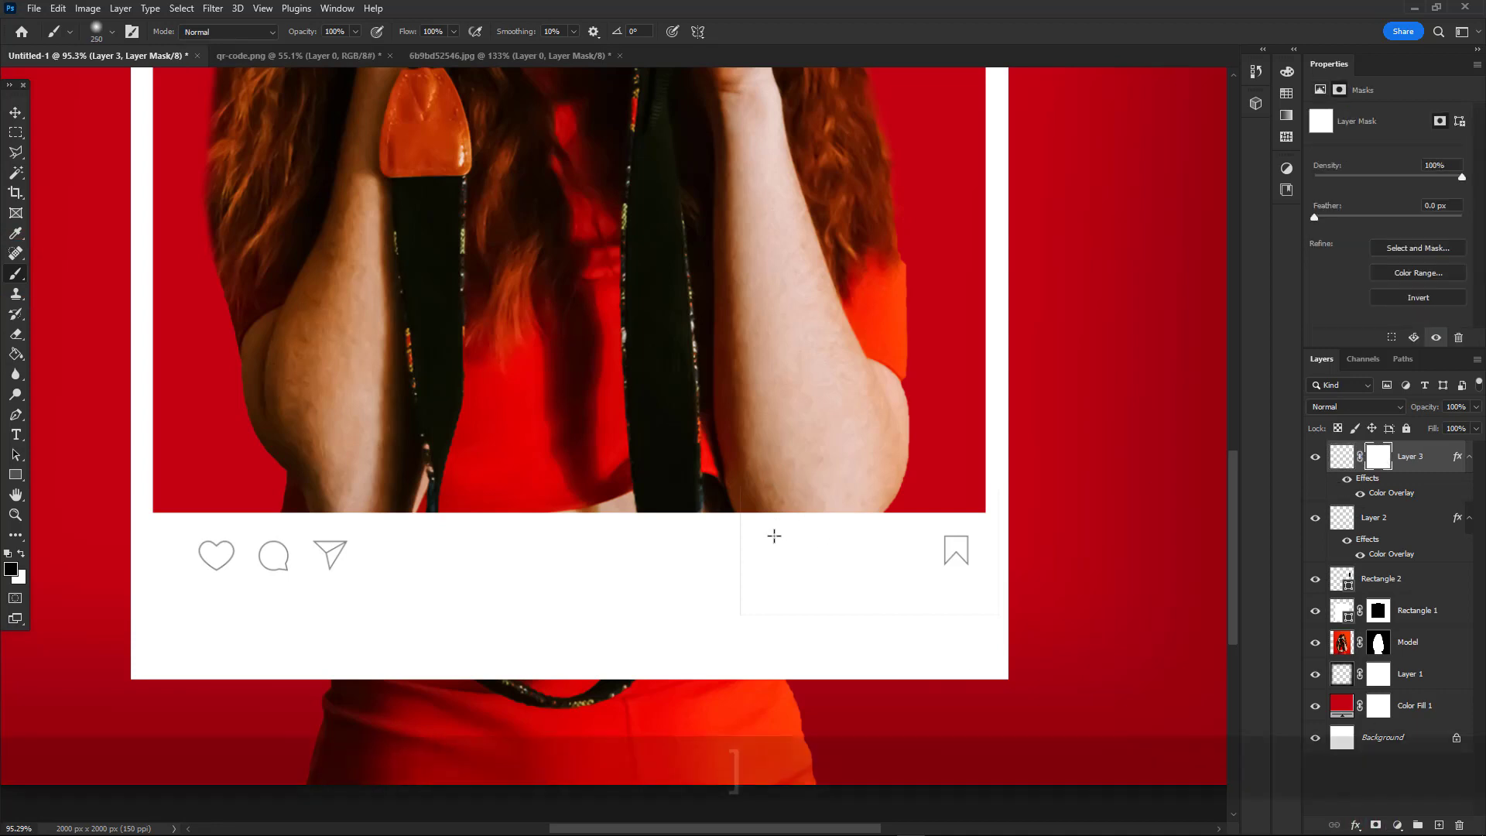
key(bracketright)
scroll(744, 504, up, 1)
key(Caps_Lock)
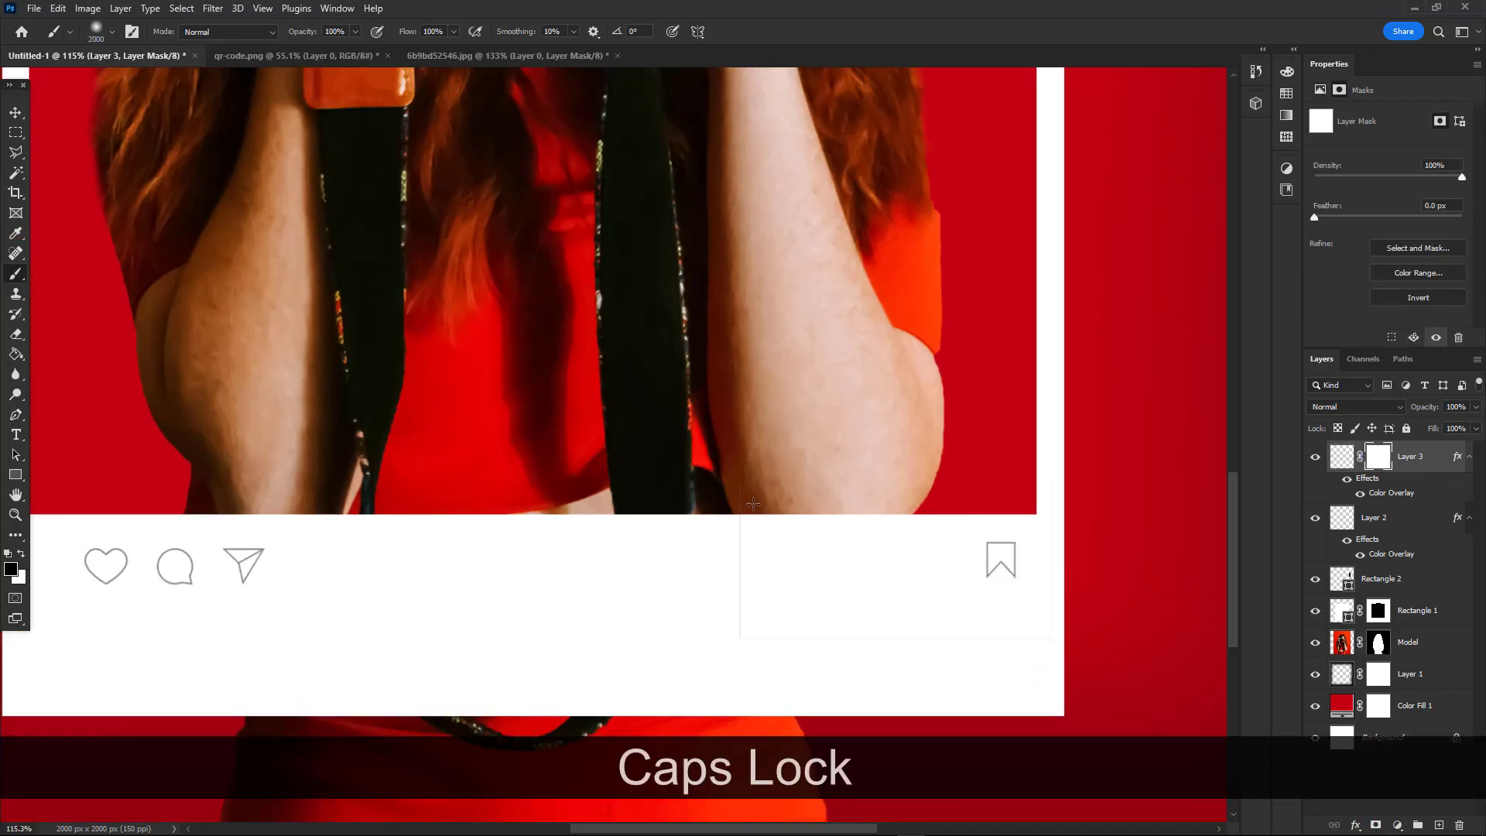
scroll(752, 496, down, 3)
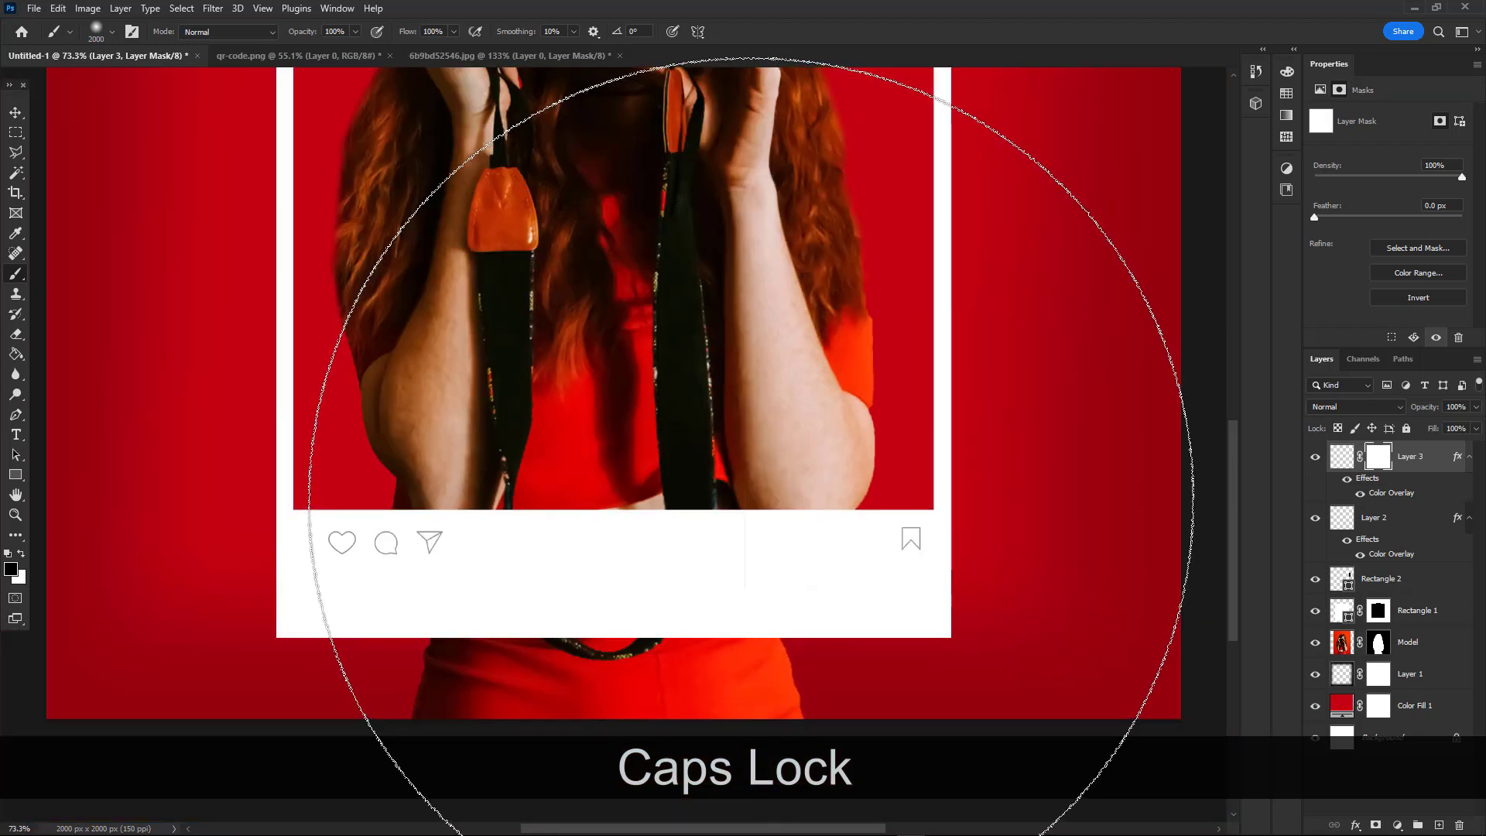
key(bracketleft)
key(bracketleft)
key(bracketleft)
key(bracketleft)
key(bracketleft)
key(bracketleft)
key(bracketleft)
key(bracketleft)
key(bracketleft)
key(bracketleft)
key(bracketleft)
key(bracketleft)
key(bracketleft)
key(bracketleft)
key(bracketleft)
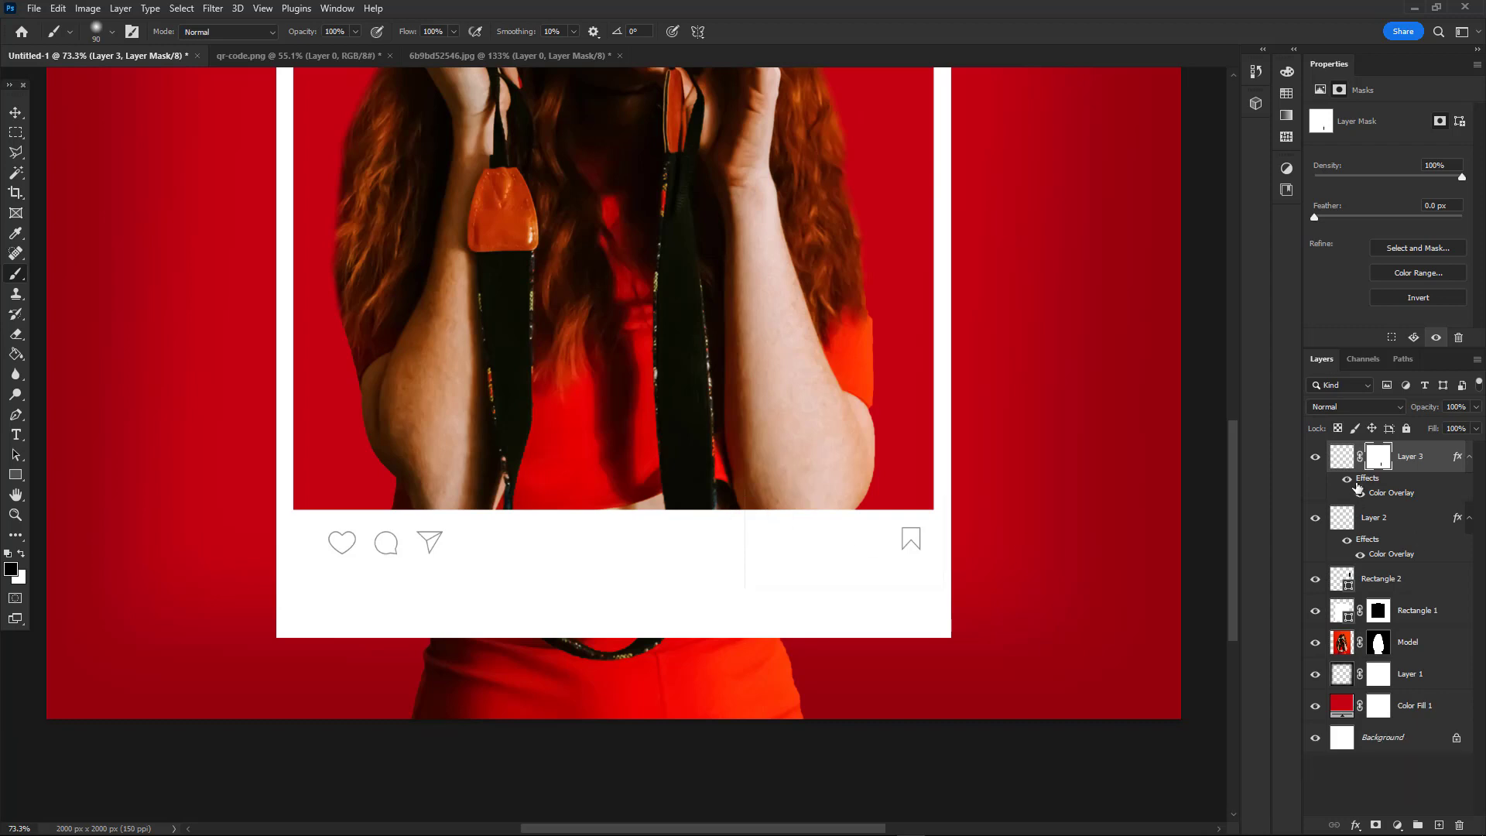
Add a layer mask to Layer 2 and paint out the faint stray lines around the bookmark icon
click(1369, 530)
click(1376, 825)
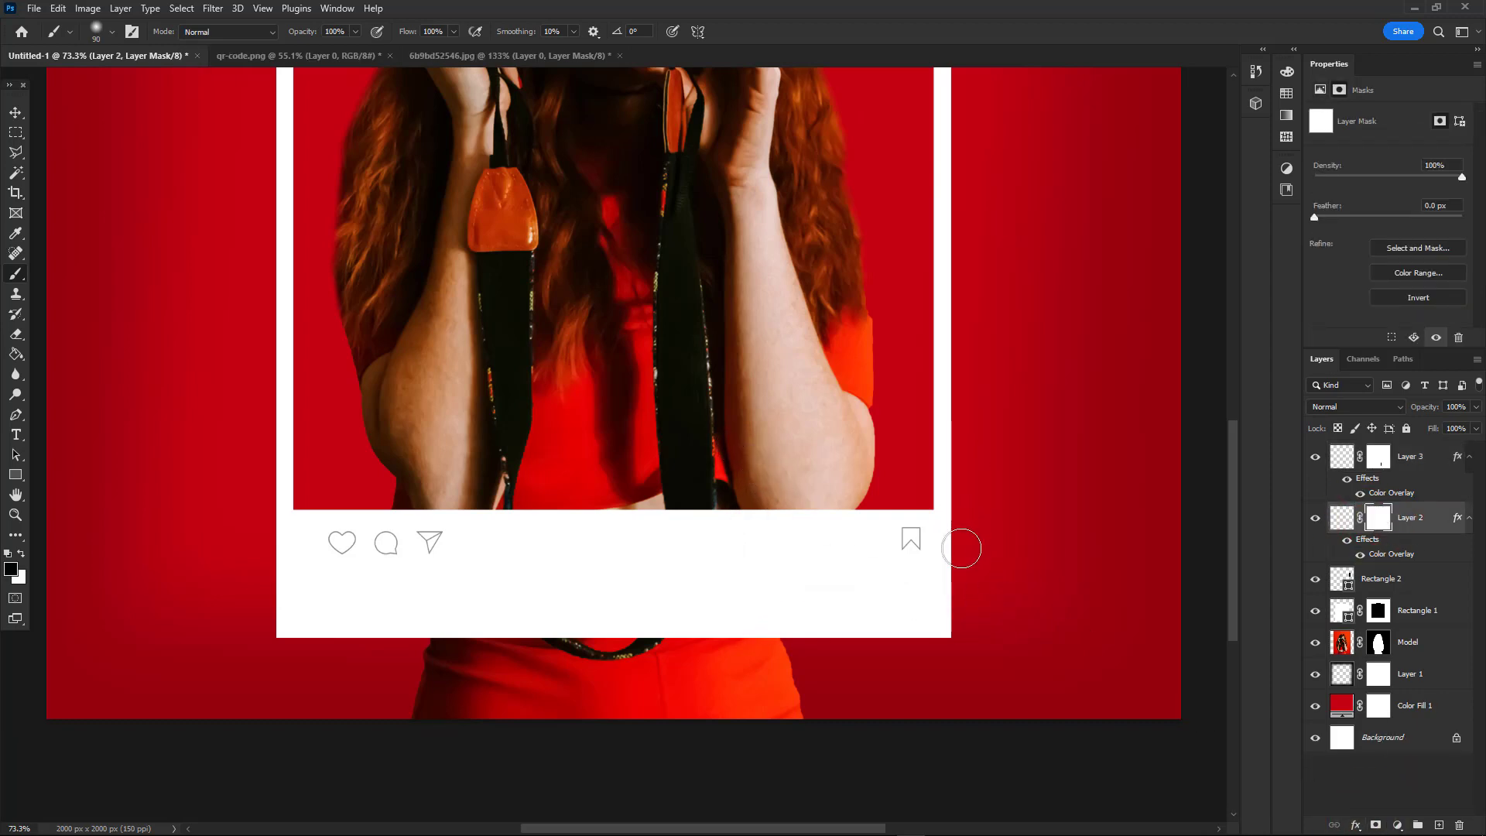
scroll(798, 516, down, 1)
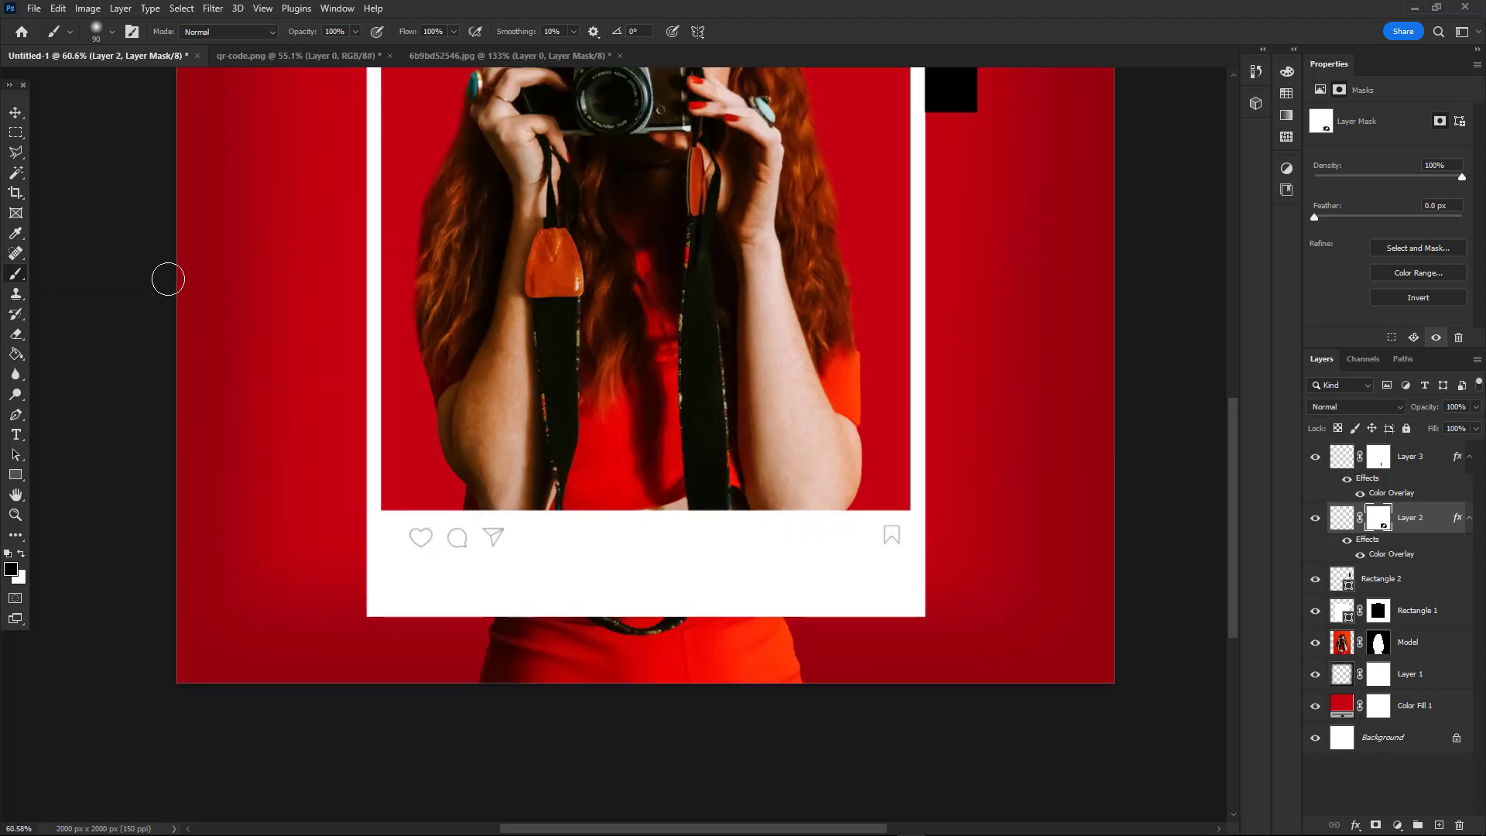
scroll(384, 383, down, 1)
click(16, 113)
scroll(532, 312, down, 1)
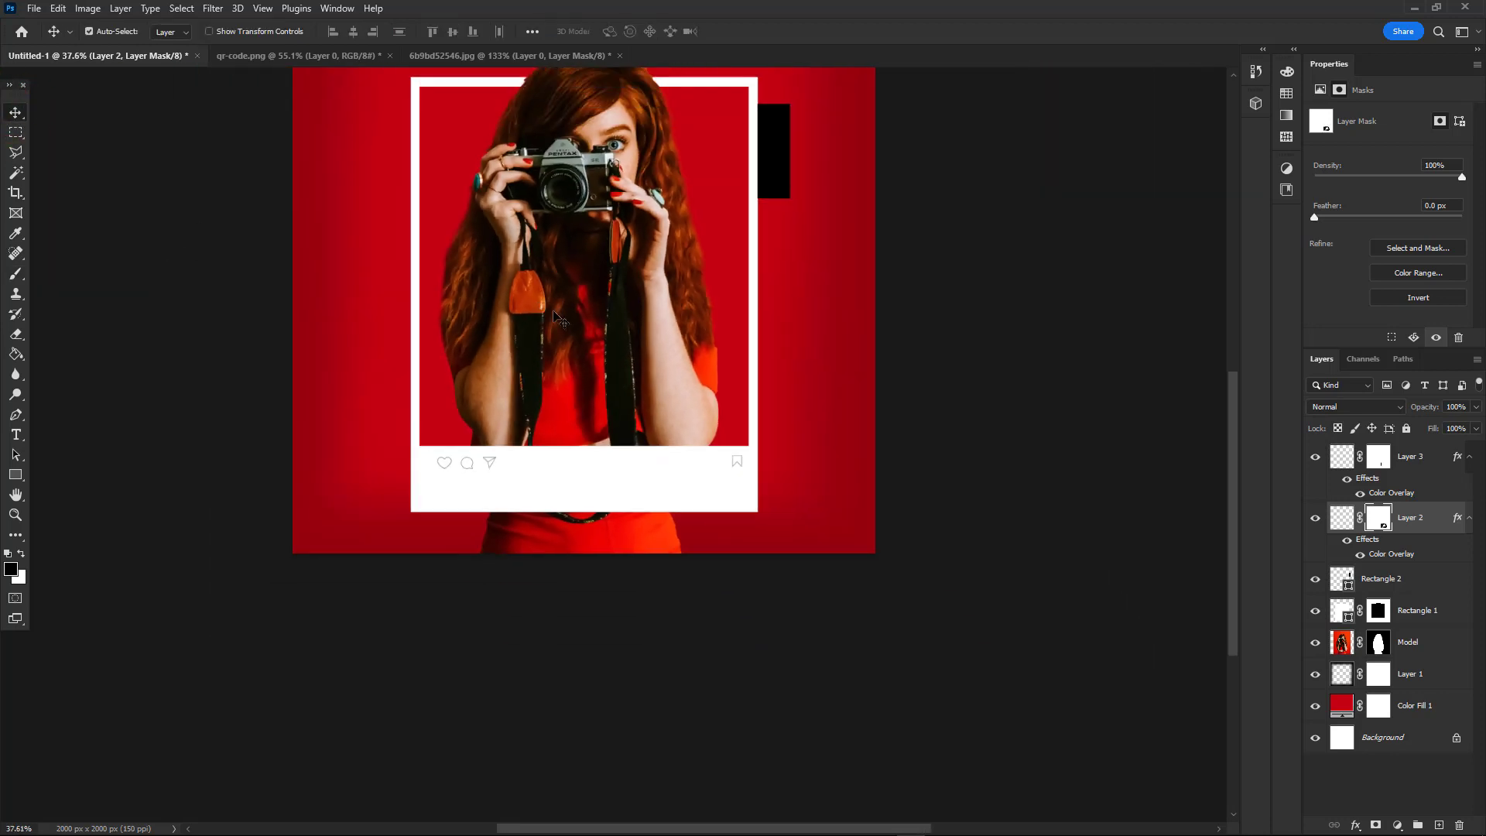
Create a paragraph text box across the model and enter the headline "NEW COLLECTION"
drag(561, 186, 623, 308)
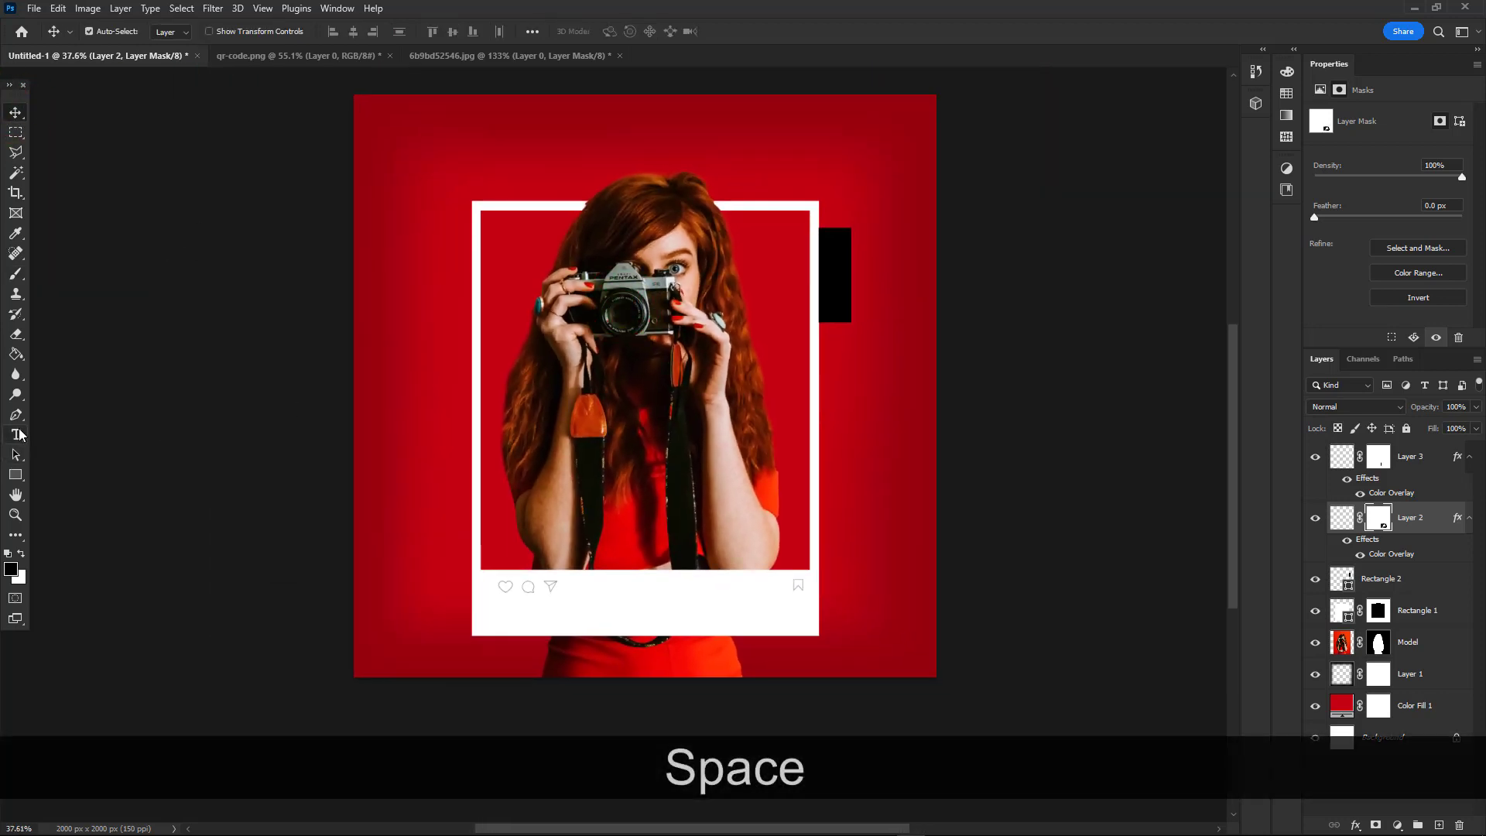
click(17, 435)
drag(425, 334, 827, 508)
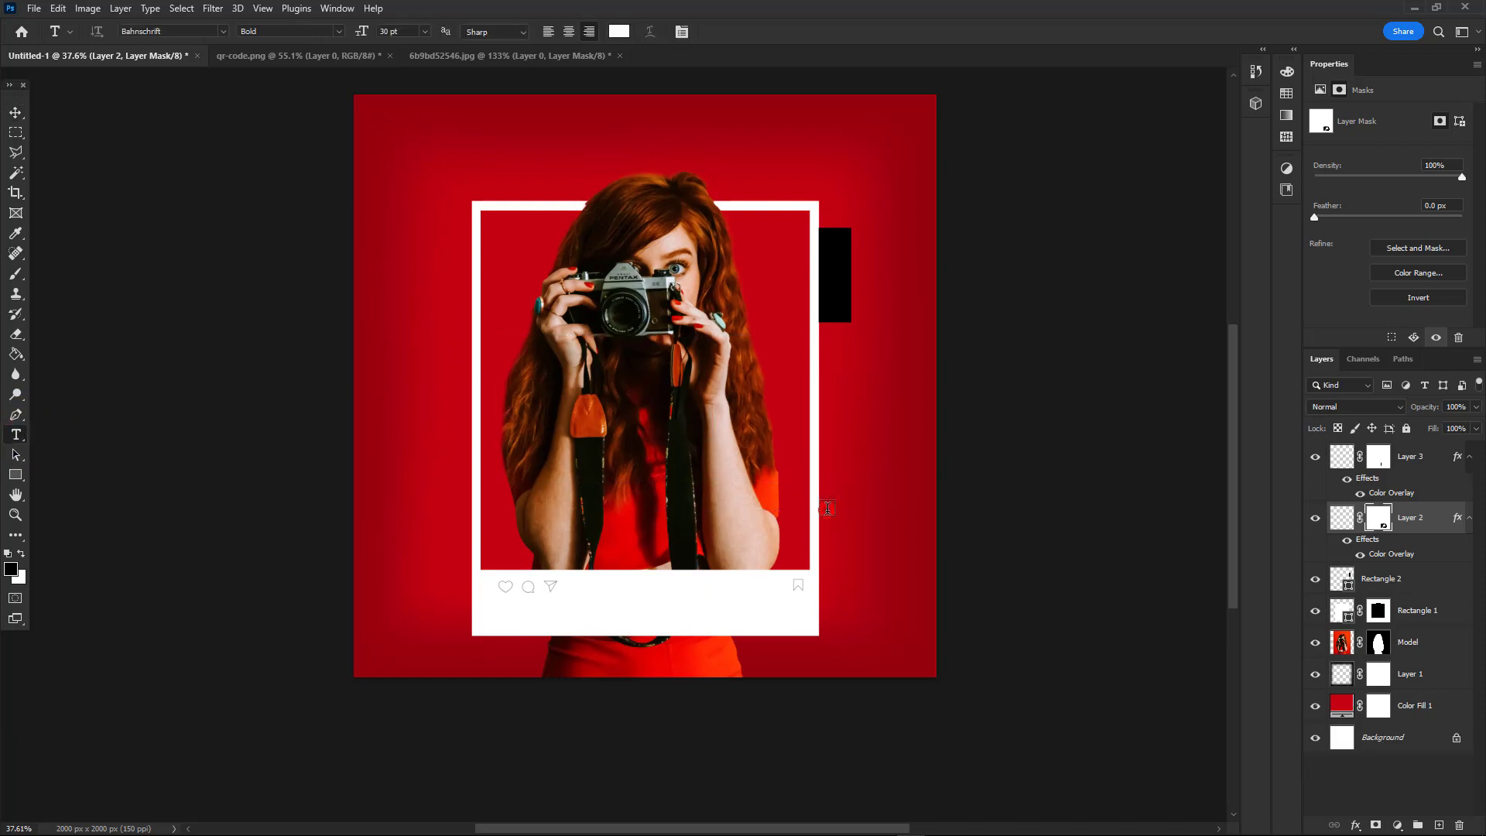
key(Caps_Lock)
text(NE)
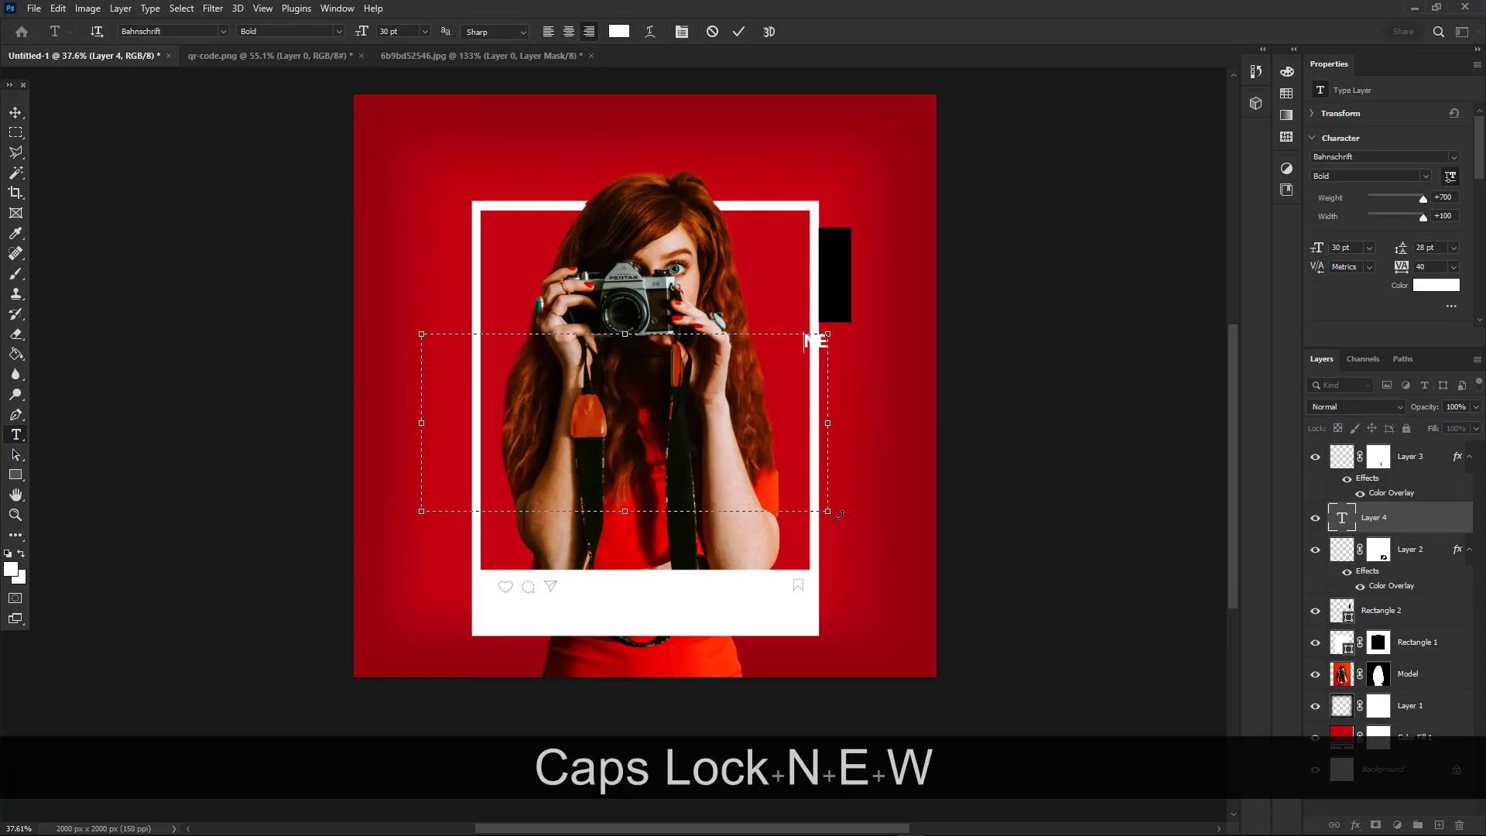
text(W COL)
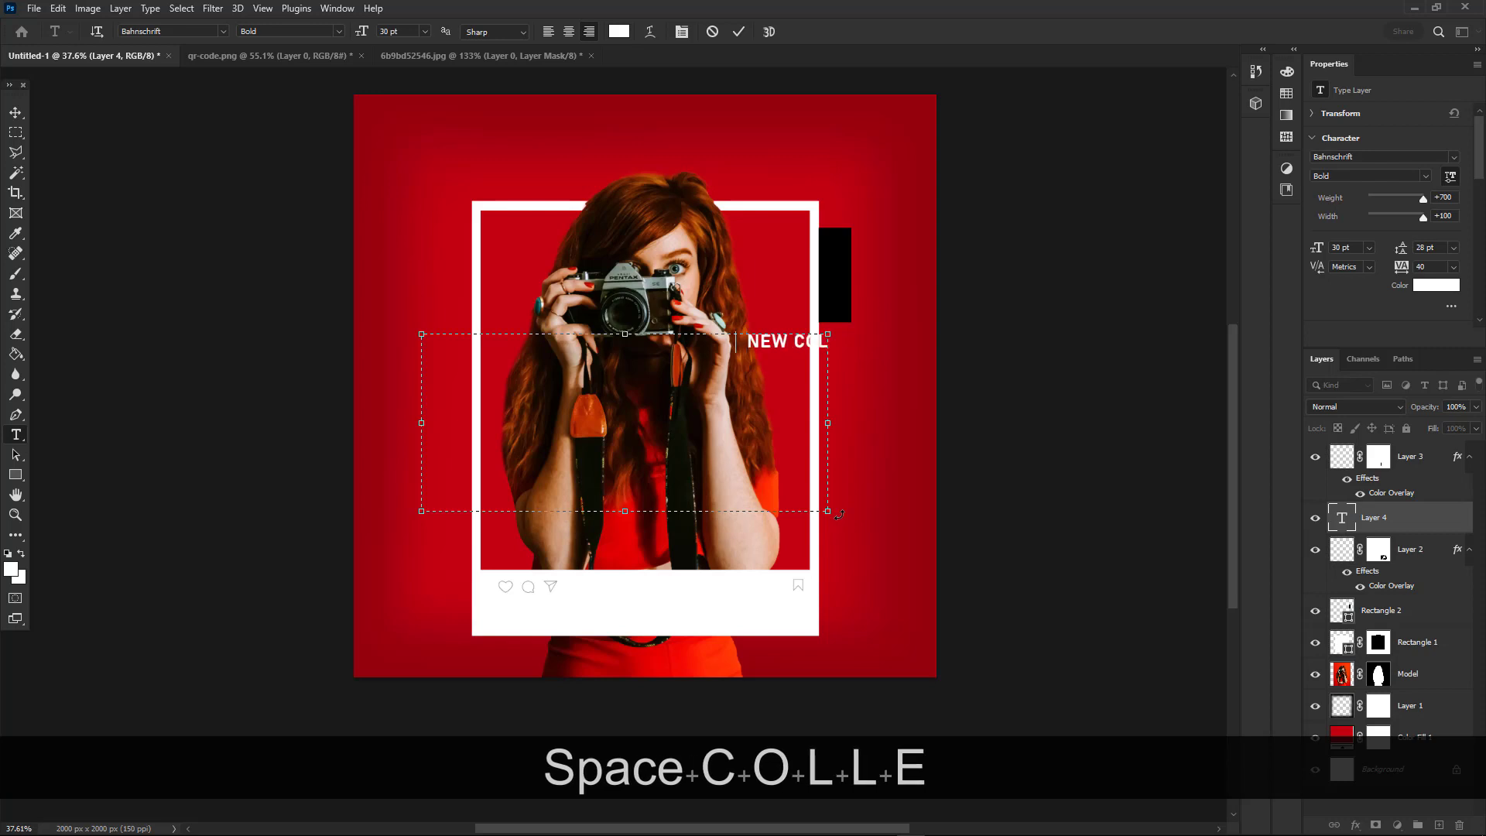
text(LECTION)
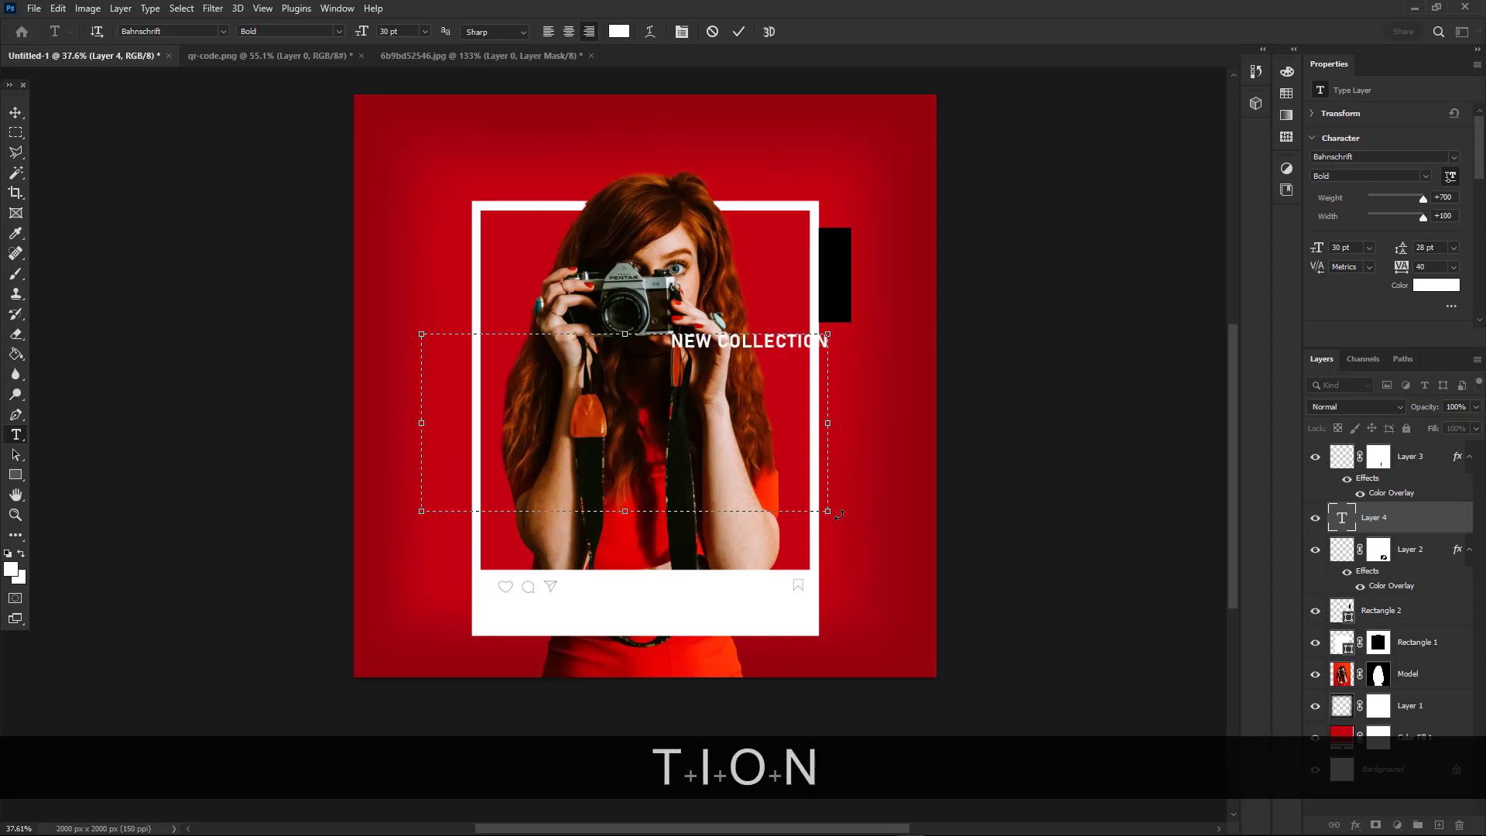
Set the whole NEW COLLECTION headline to Lato Black at 70 pt
key(ctrl+a)
click(340, 32)
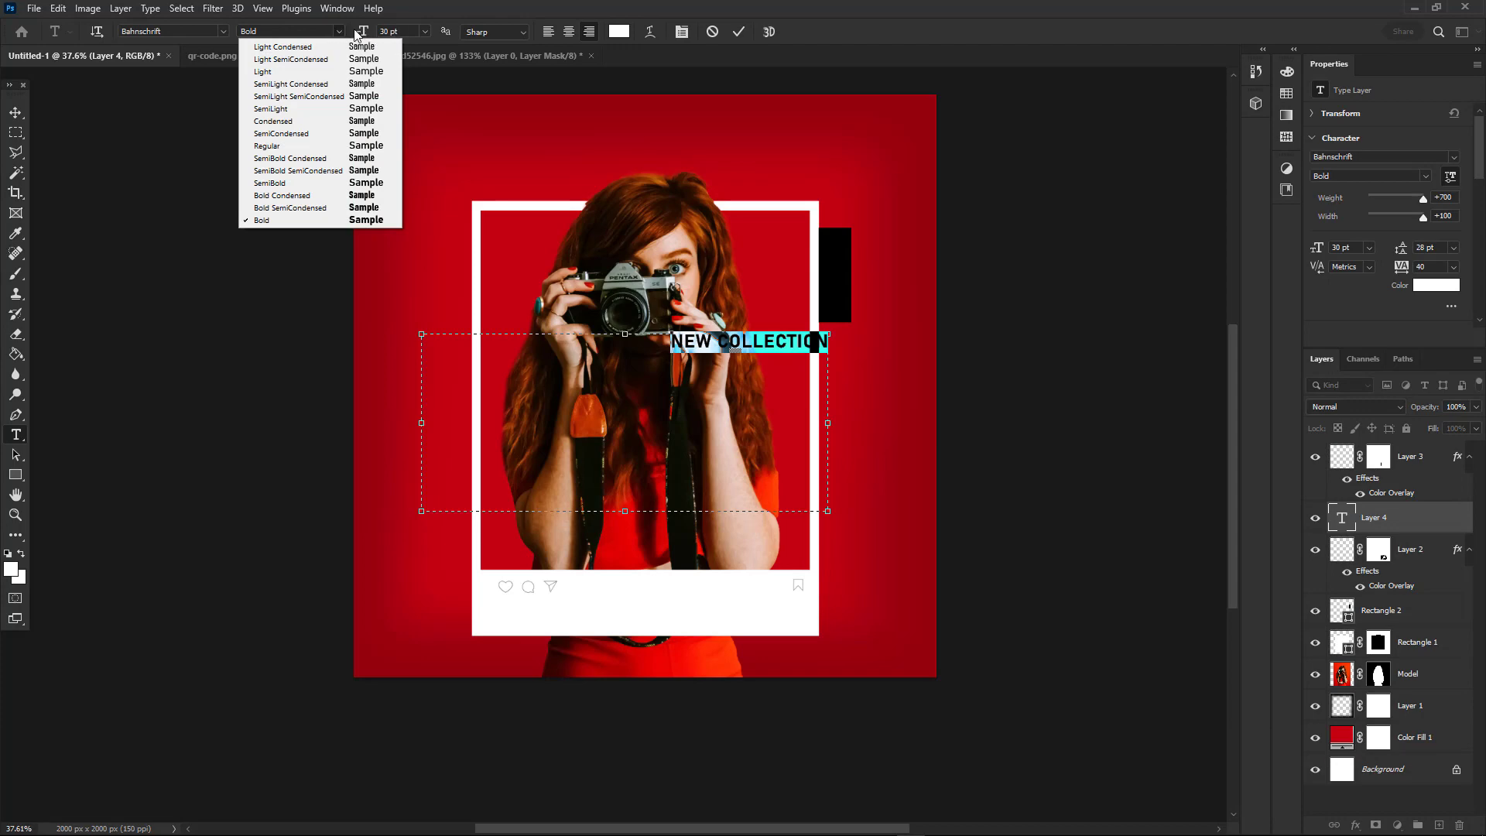
click(353, 30)
drag(364, 33, 395, 31)
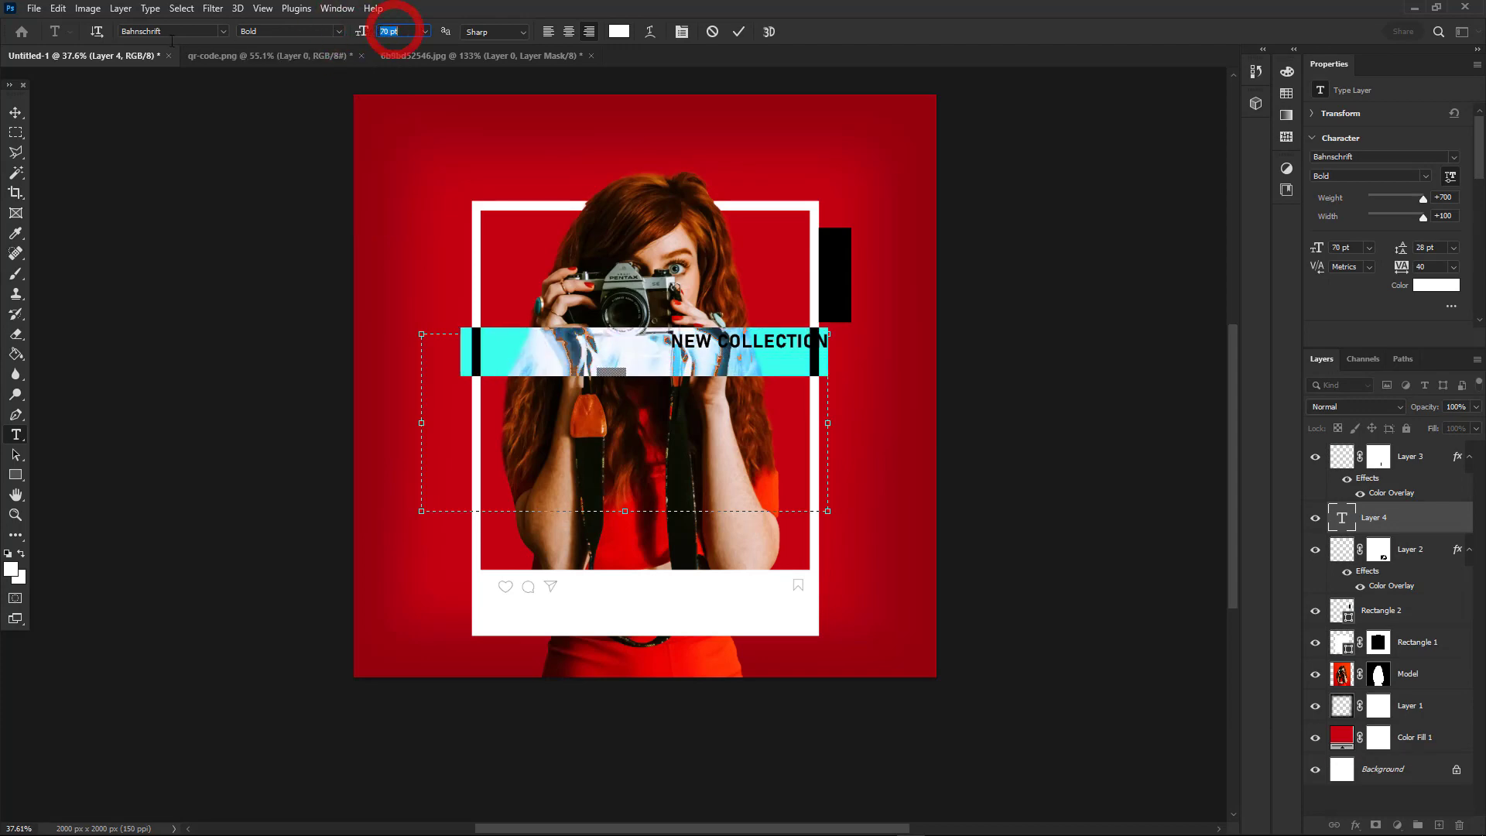
click(186, 33)
text(LATO)
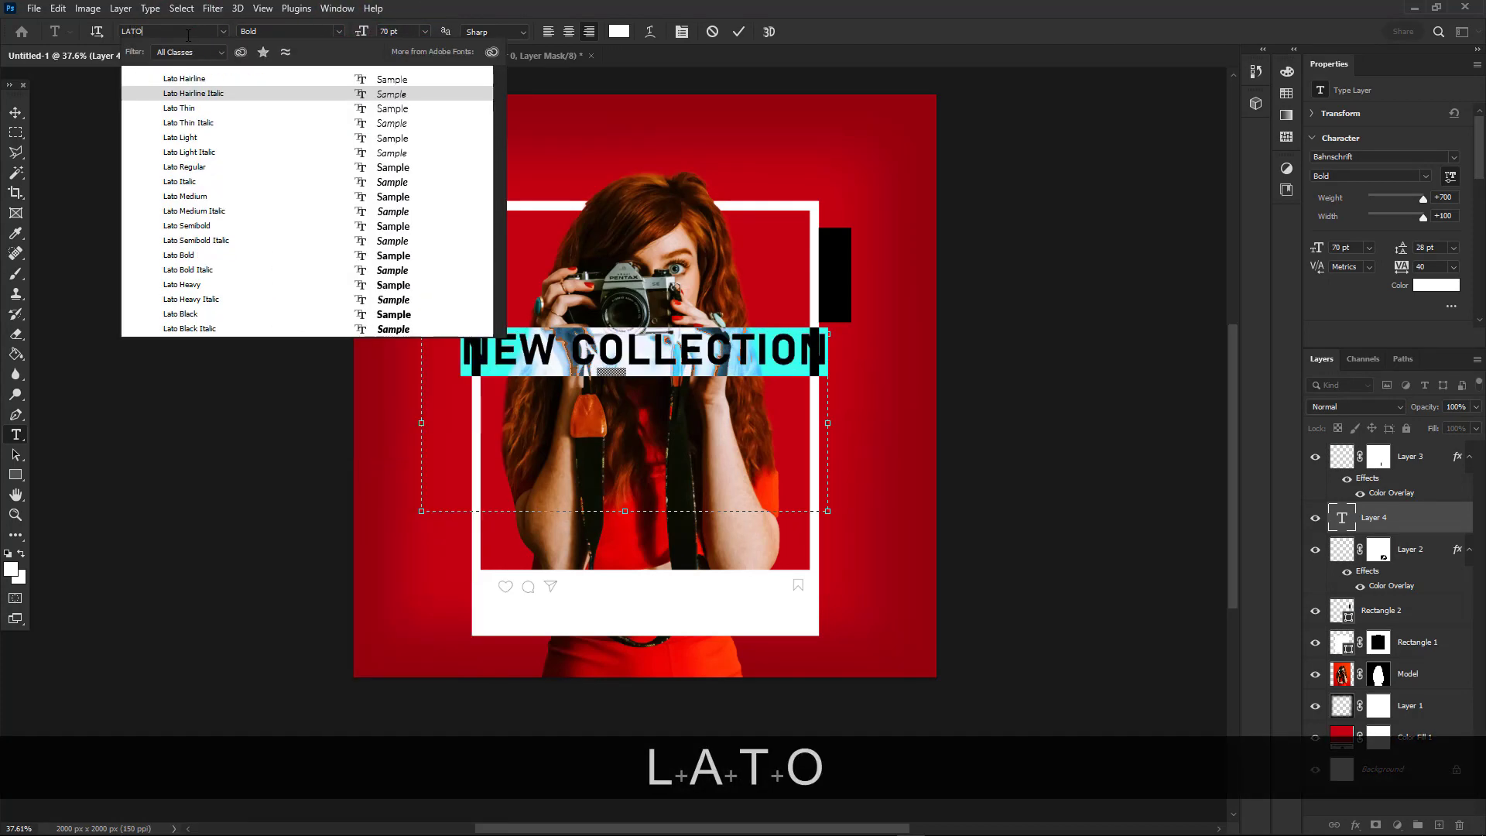
click(183, 314)
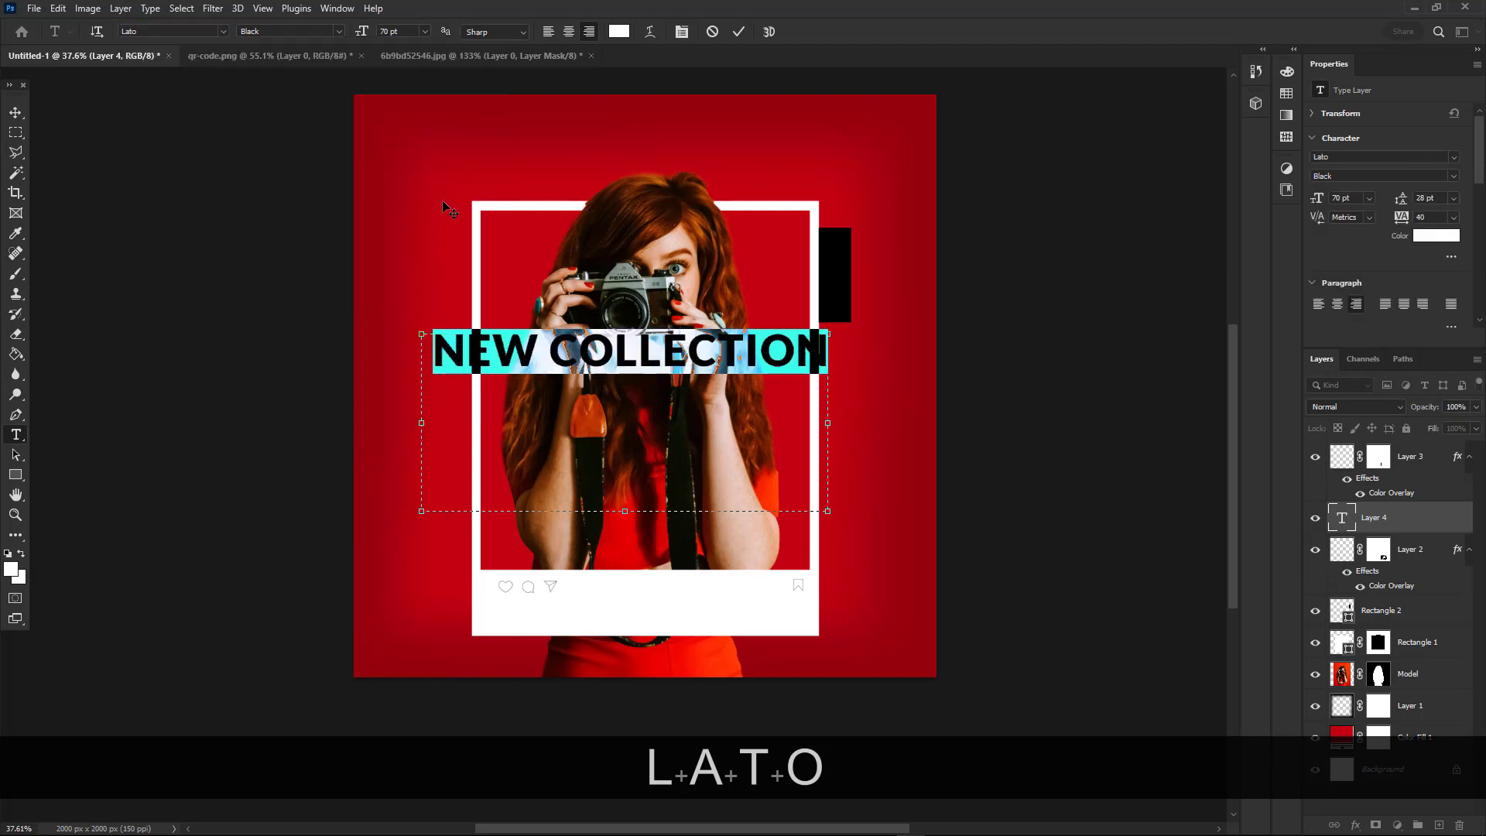
Move the NEW COLLECTION headline into the red area above the white frame, roughly centred, and deselect its layer
click(16, 112)
drag(710, 369, 731, 156)
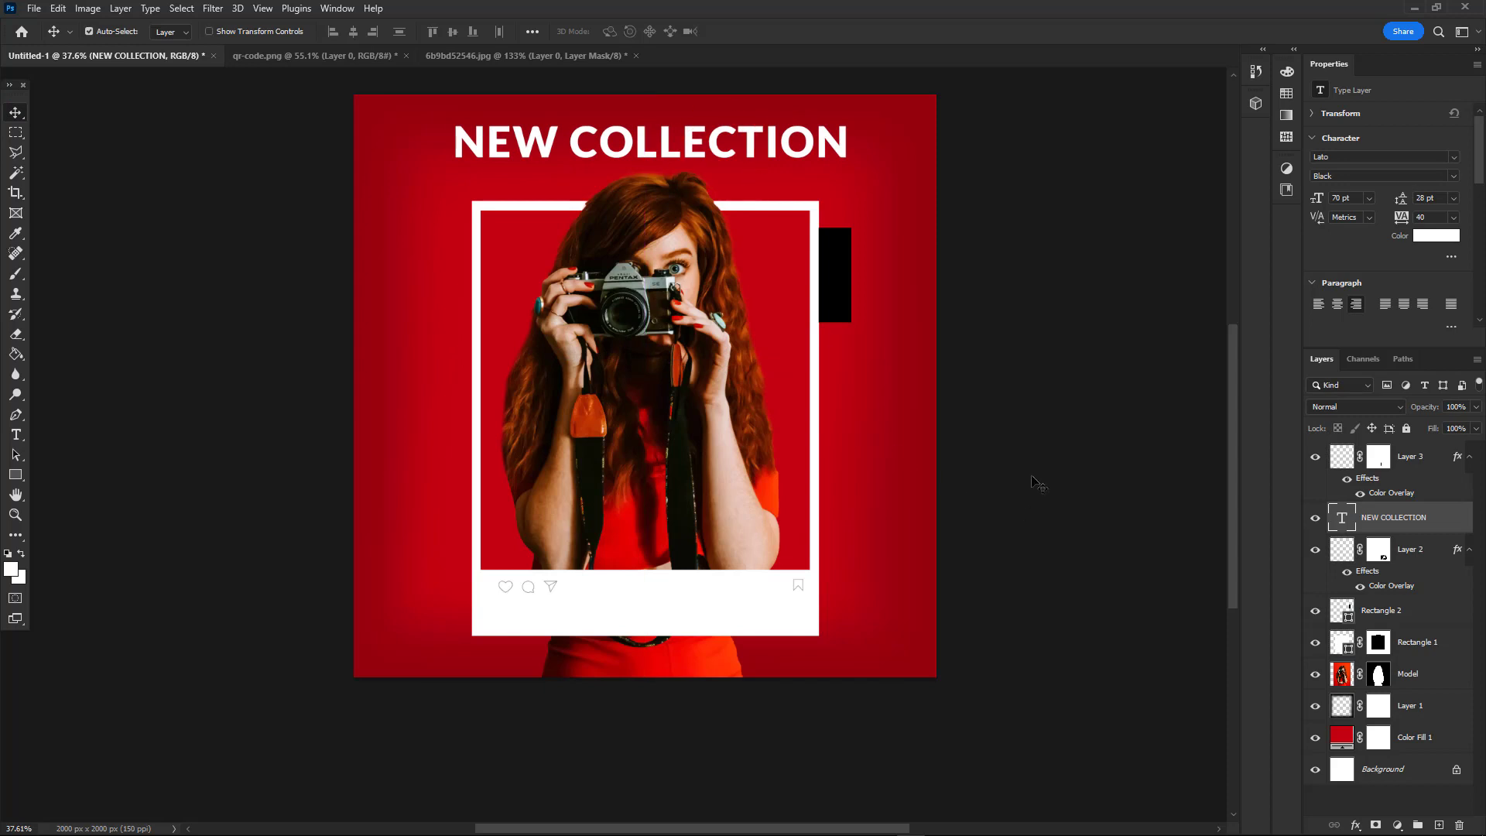
click(1033, 484)
Create a second paragraph text box over the model and enter "NEW ARRIVAL"
click(13, 436)
drag(473, 405, 791, 476)
text(NEWW)
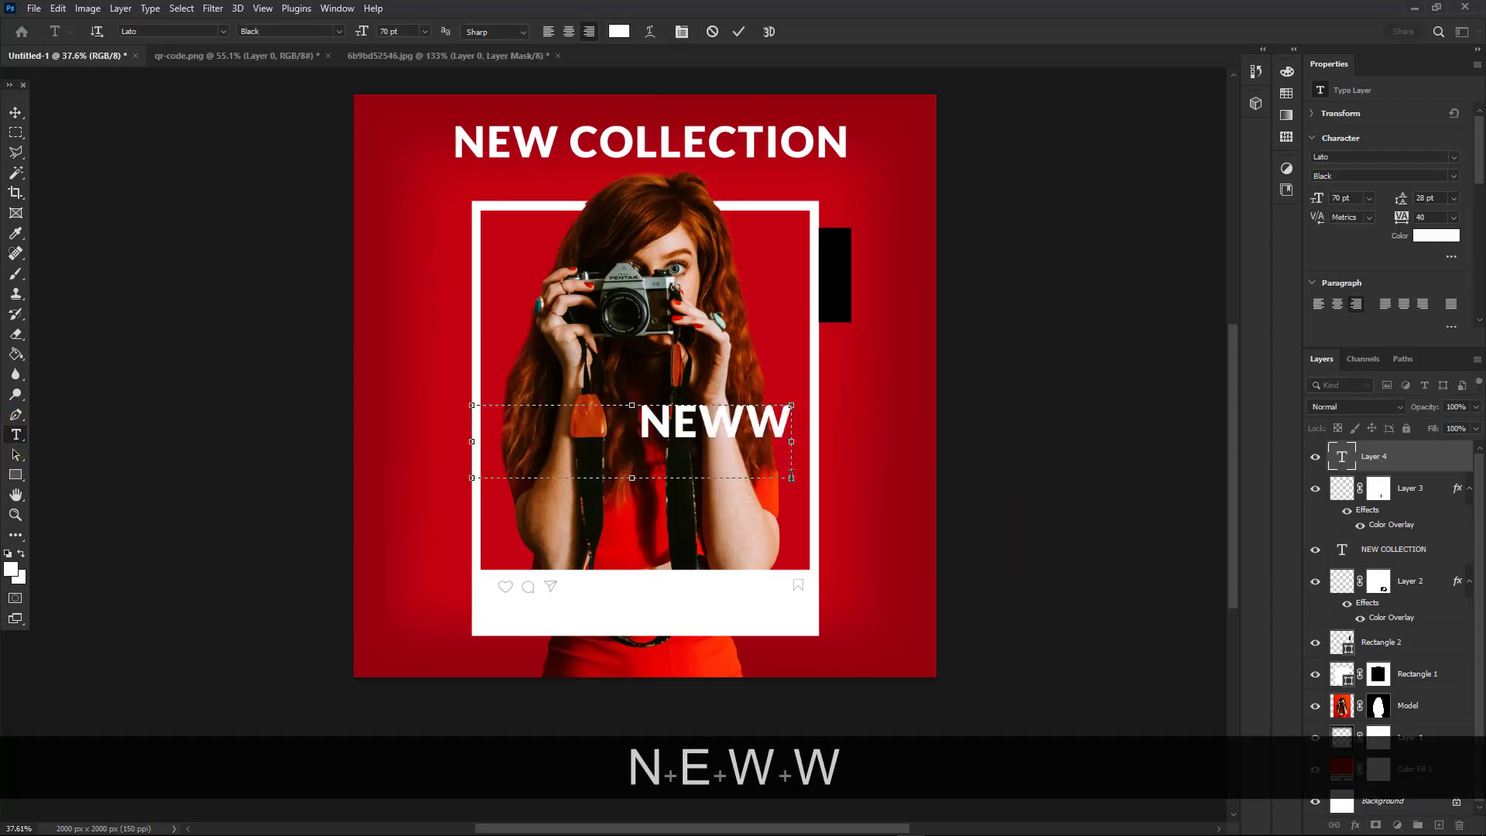
key(BackSpace)
text(AR)
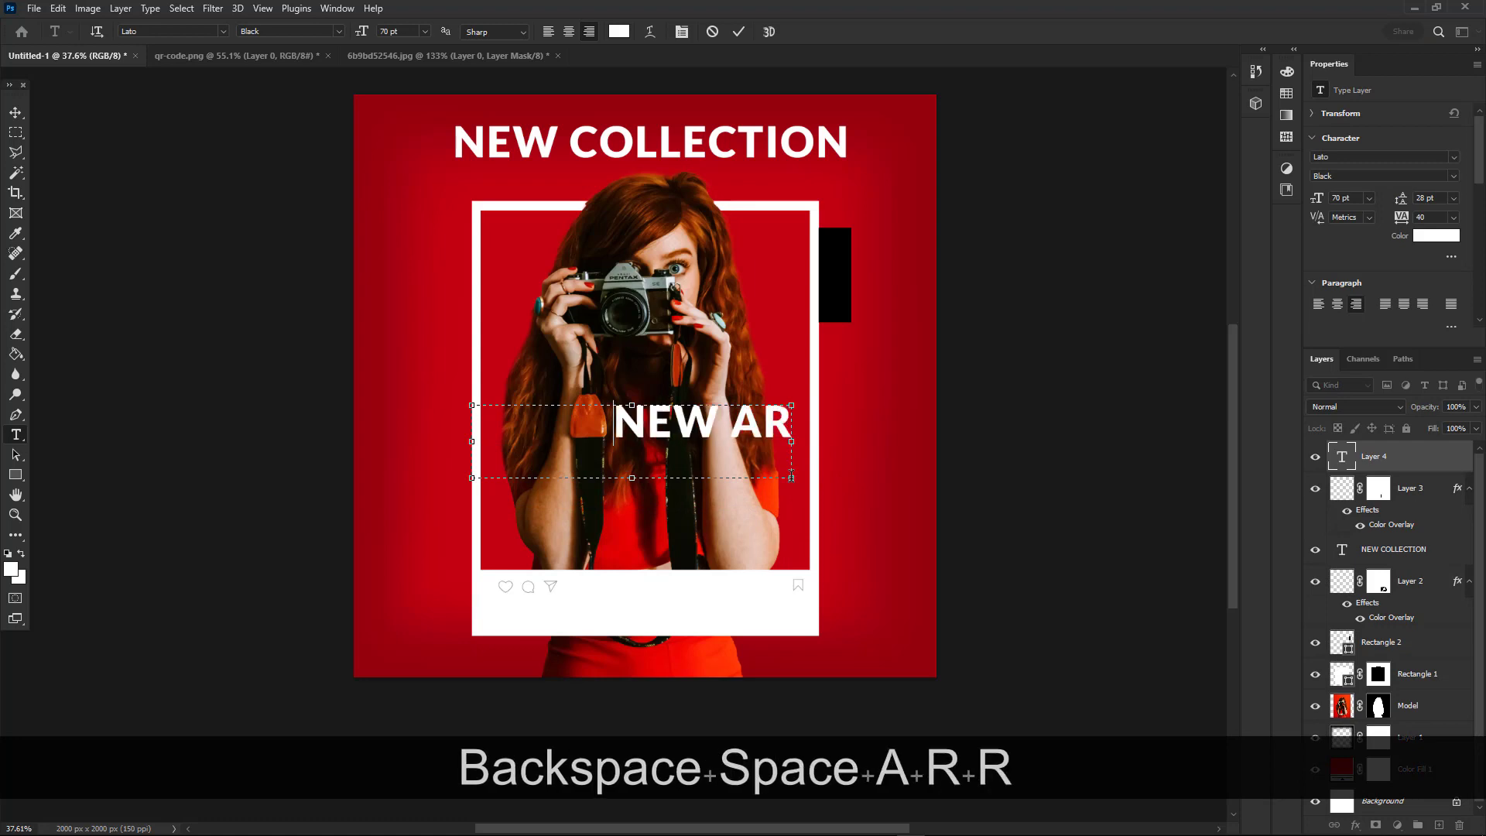
text(RIVAL)
Set the NEW ARRIVAL text to 36 pt and shrink its text box to fit closely around the words
key(ctrl+a)
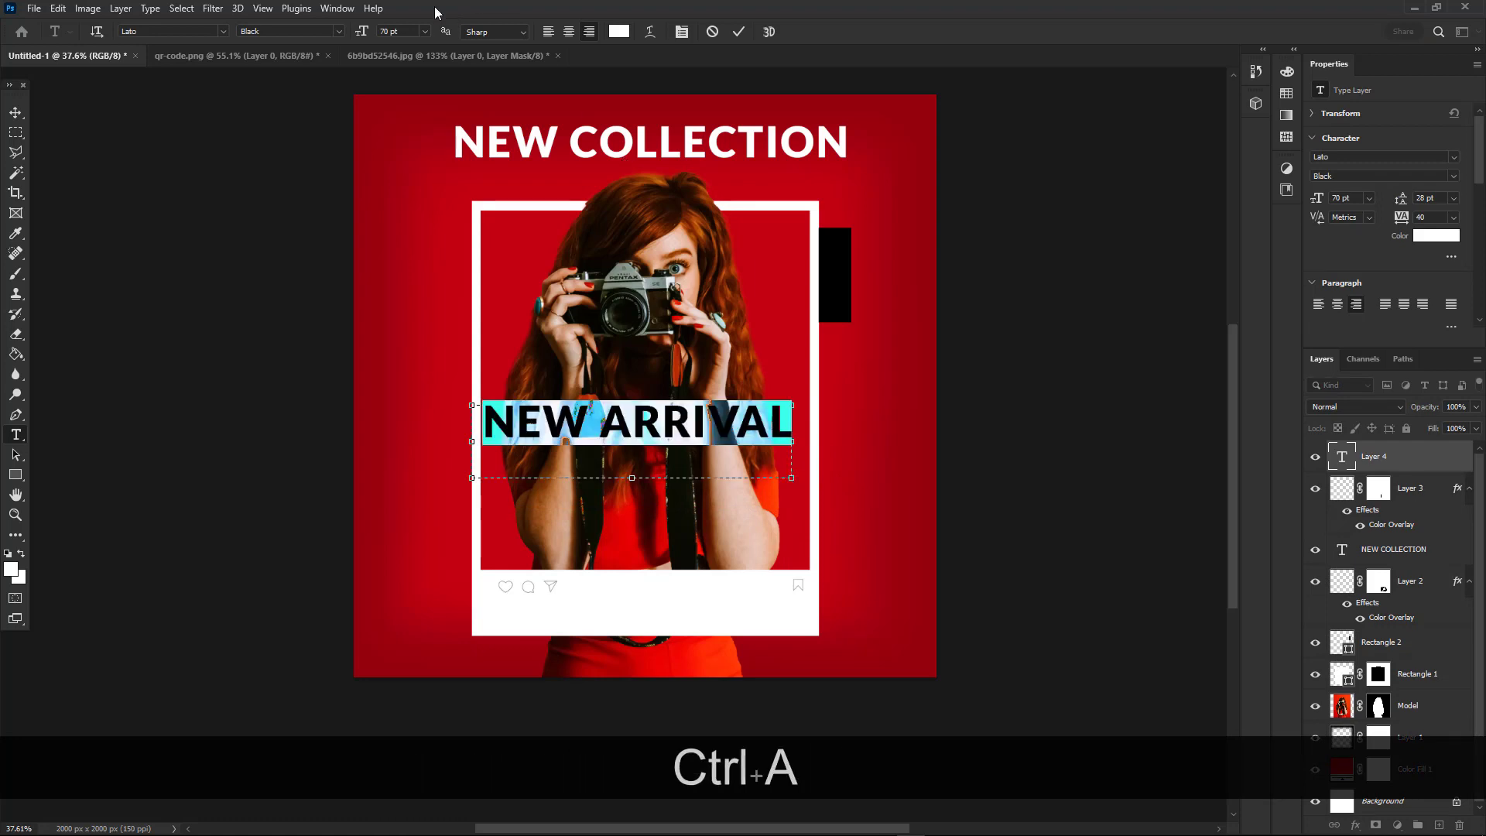
drag(366, 39, 345, 37)
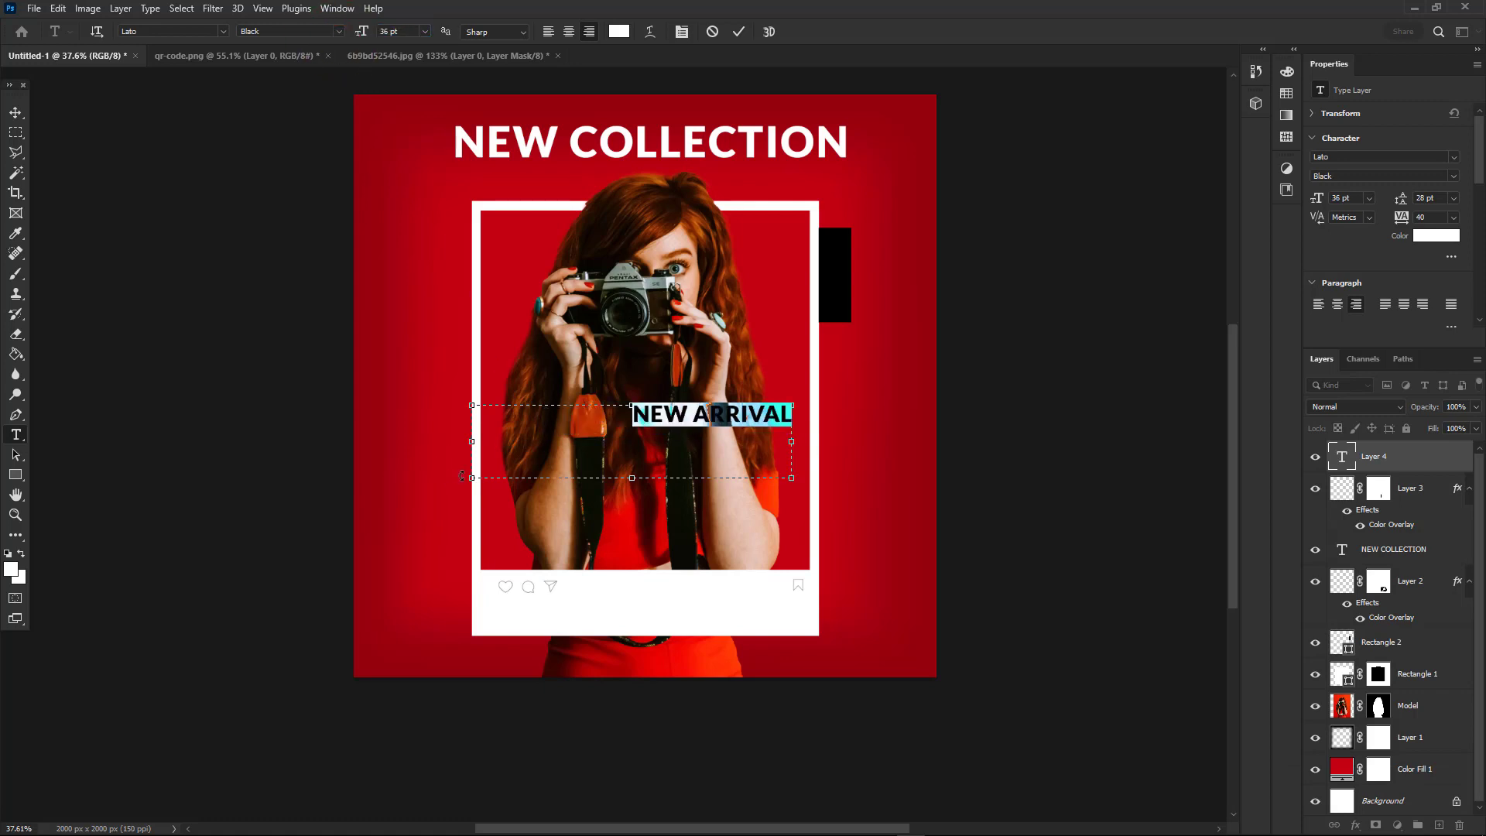
drag(472, 478, 624, 427)
click(19, 113)
Switch on the CMYK proof preview and rotate the NEW ARRIVAL text 90 degrees clockwise
key(ctrl+y)
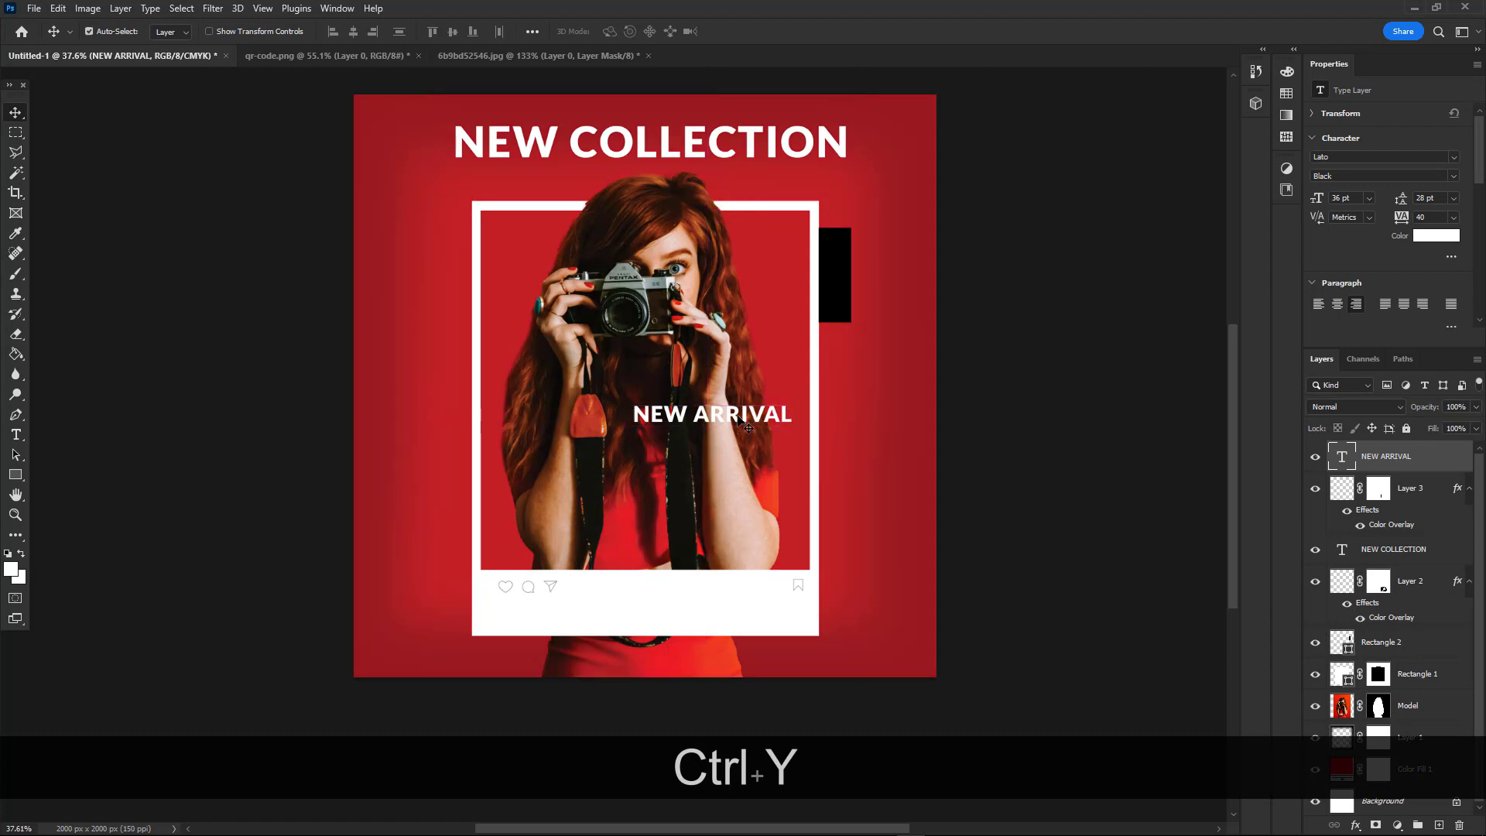
right_click(691, 412)
click(689, 409)
key(ctrl+t)
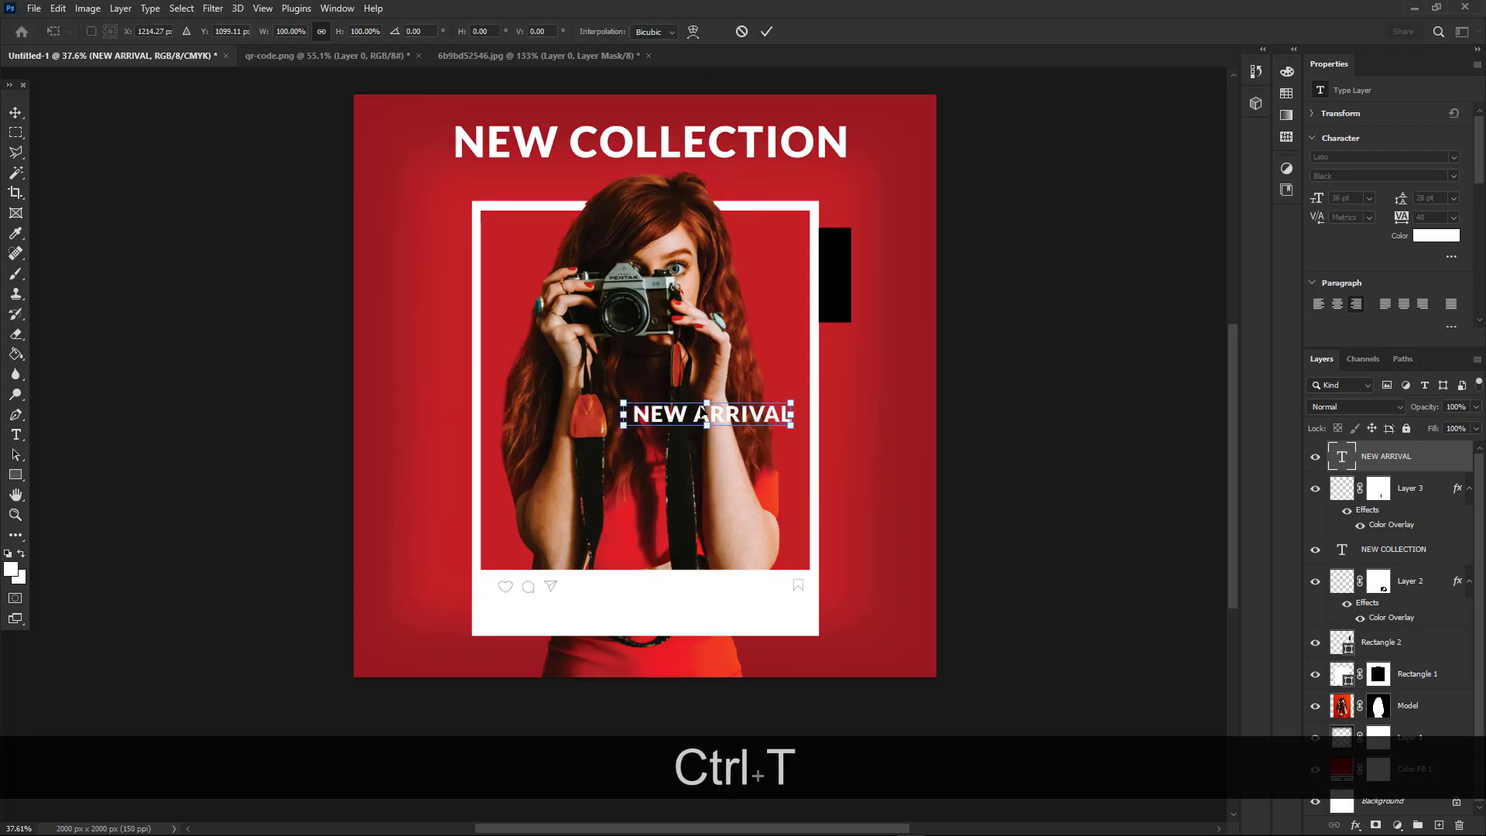
right_click(700, 408)
click(753, 677)
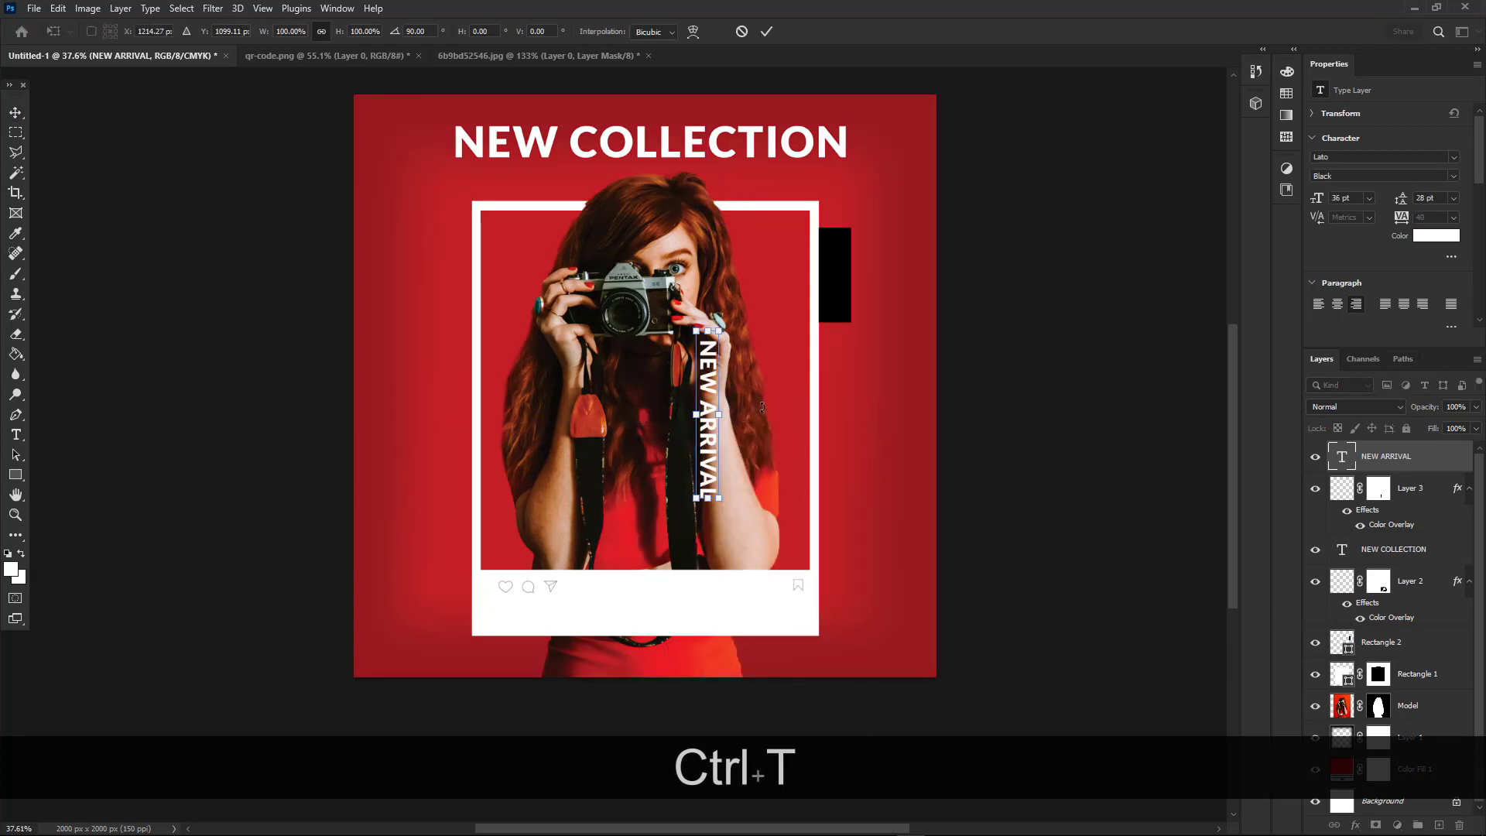
Scale the rotated NEW ARRIVAL text to about 49% and centre it inside the black rectangle beside the frame
drag(711, 367, 838, 274)
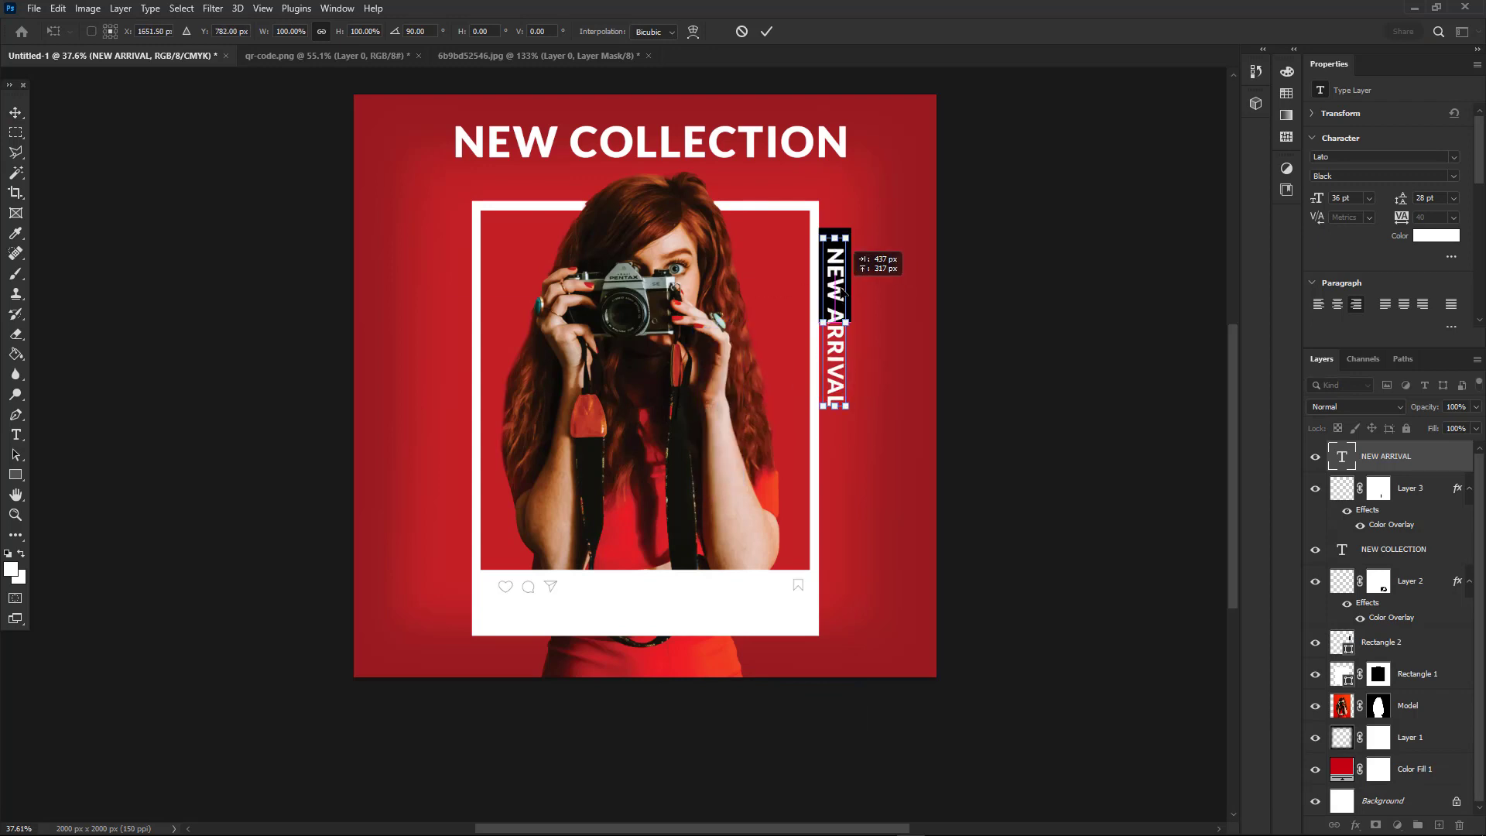
drag(846, 405, 838, 294)
scroll(830, 298, up, 9)
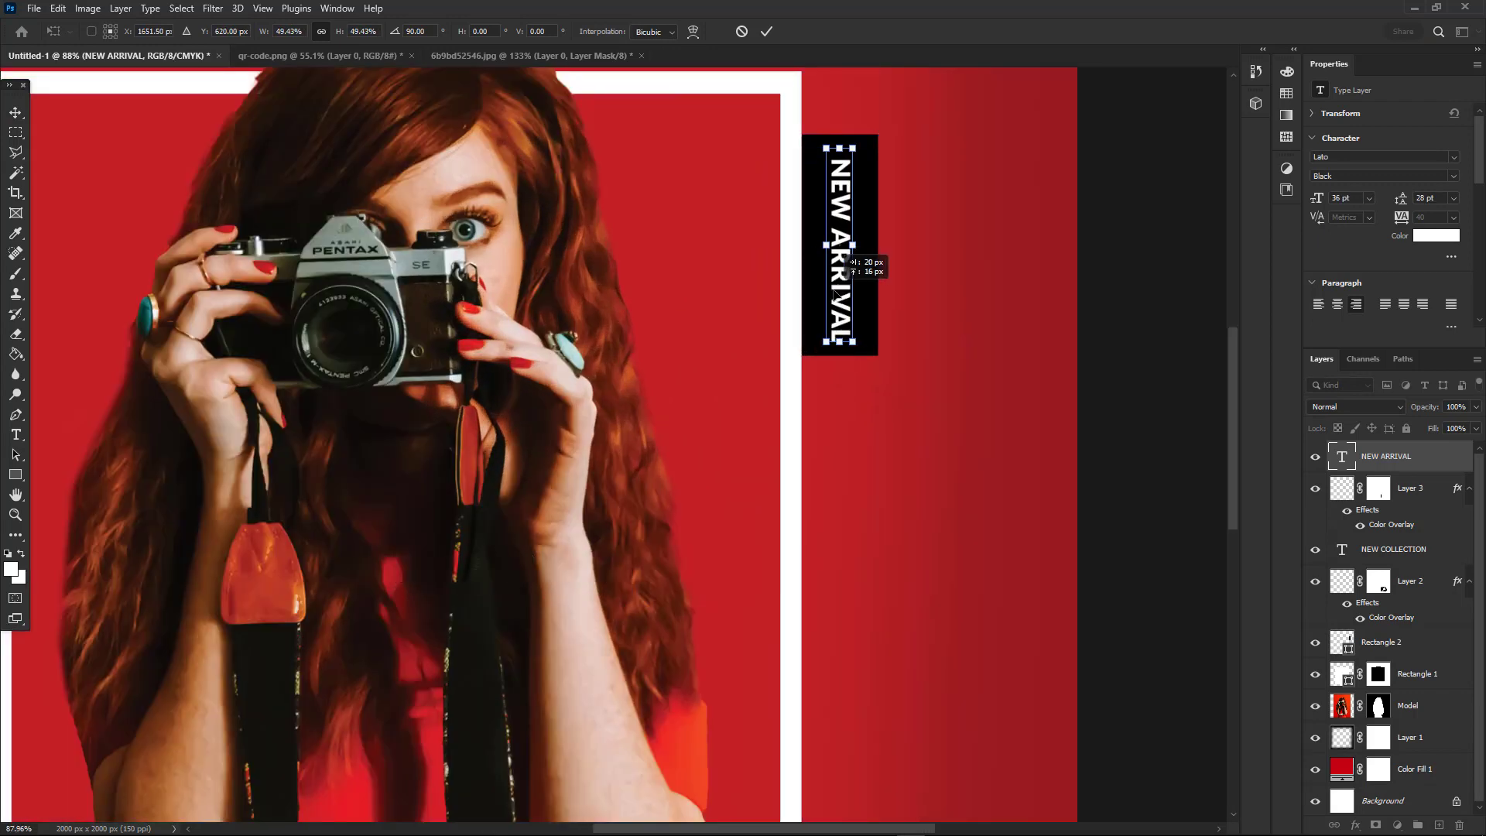
click(769, 34)
scroll(791, 226, down, 8)
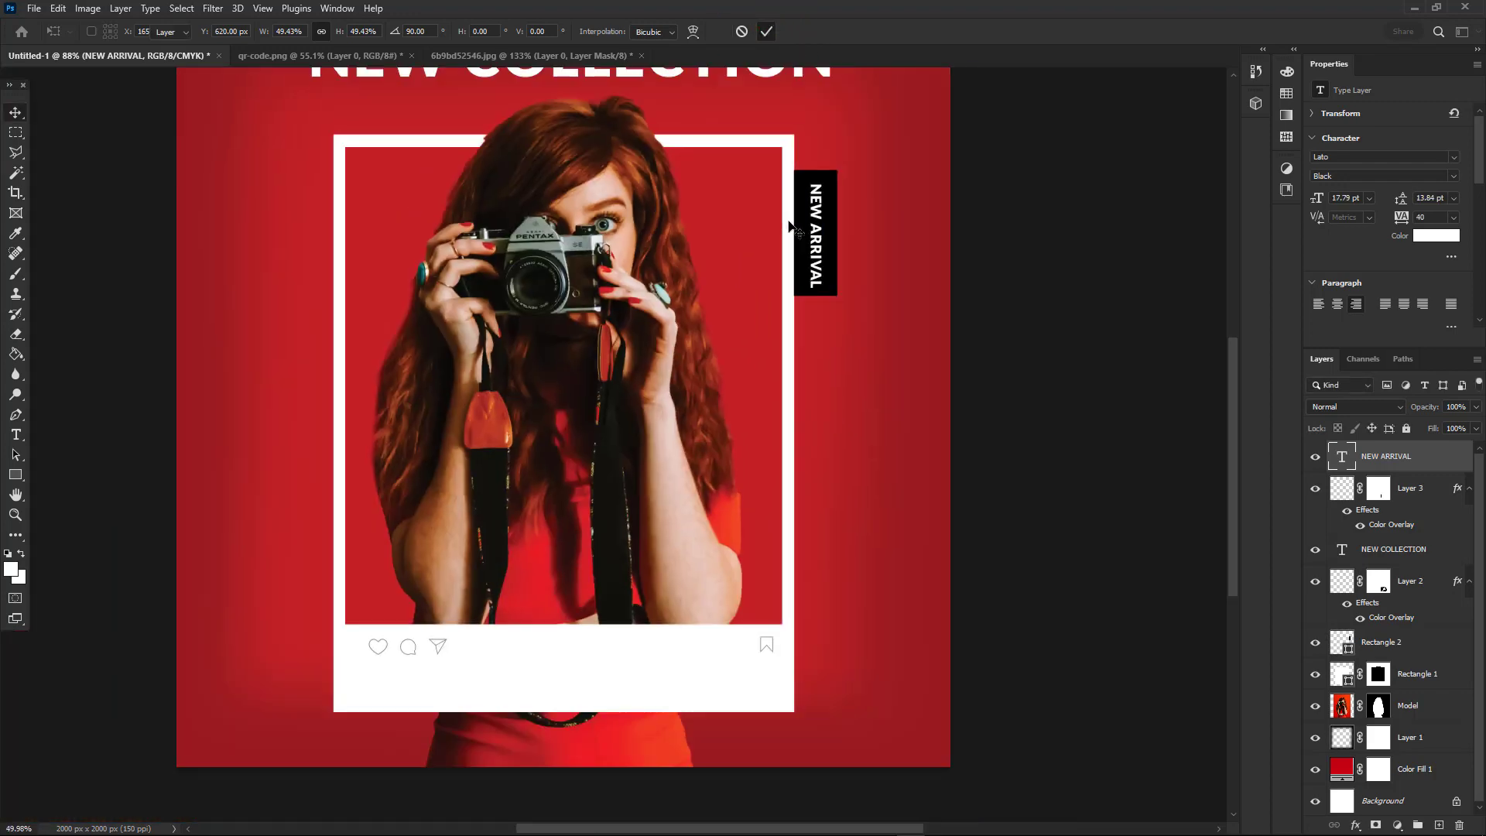
key(Up)
key(Up)
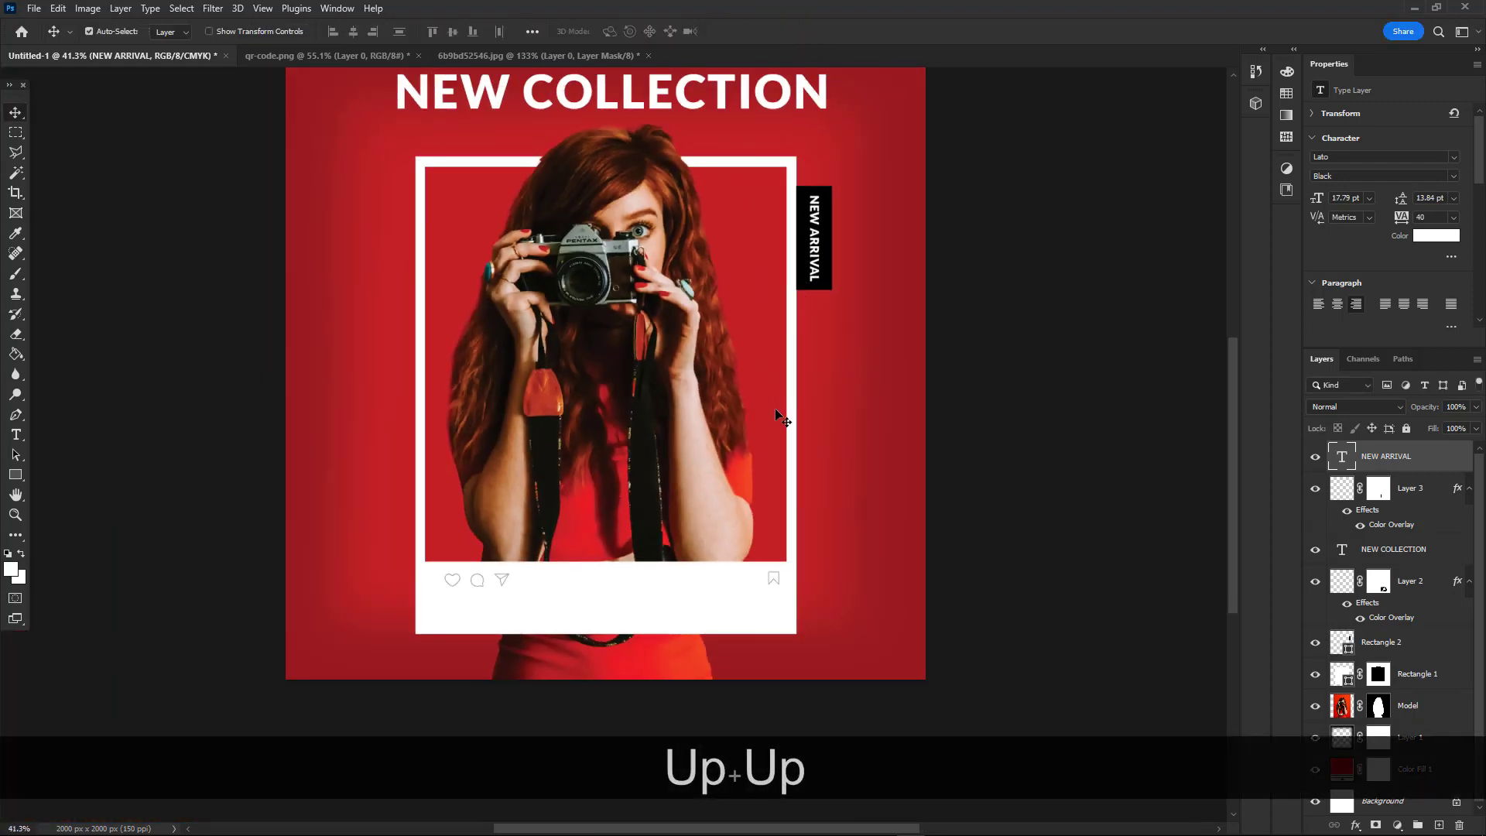
key(Down)
scroll(777, 423, down, 3)
scroll(728, 528, up, 1)
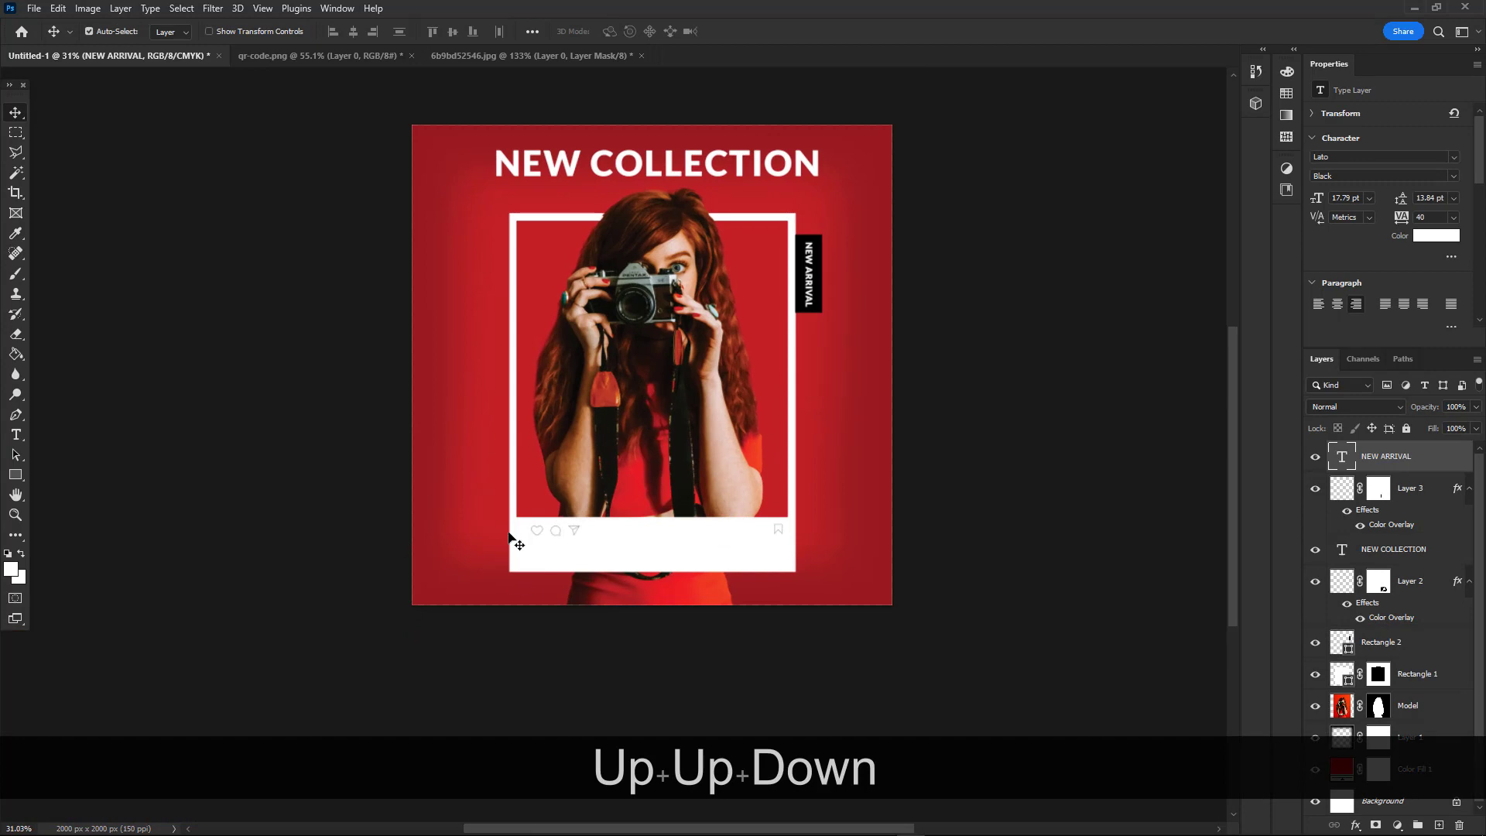
scroll(631, 537, up, 4)
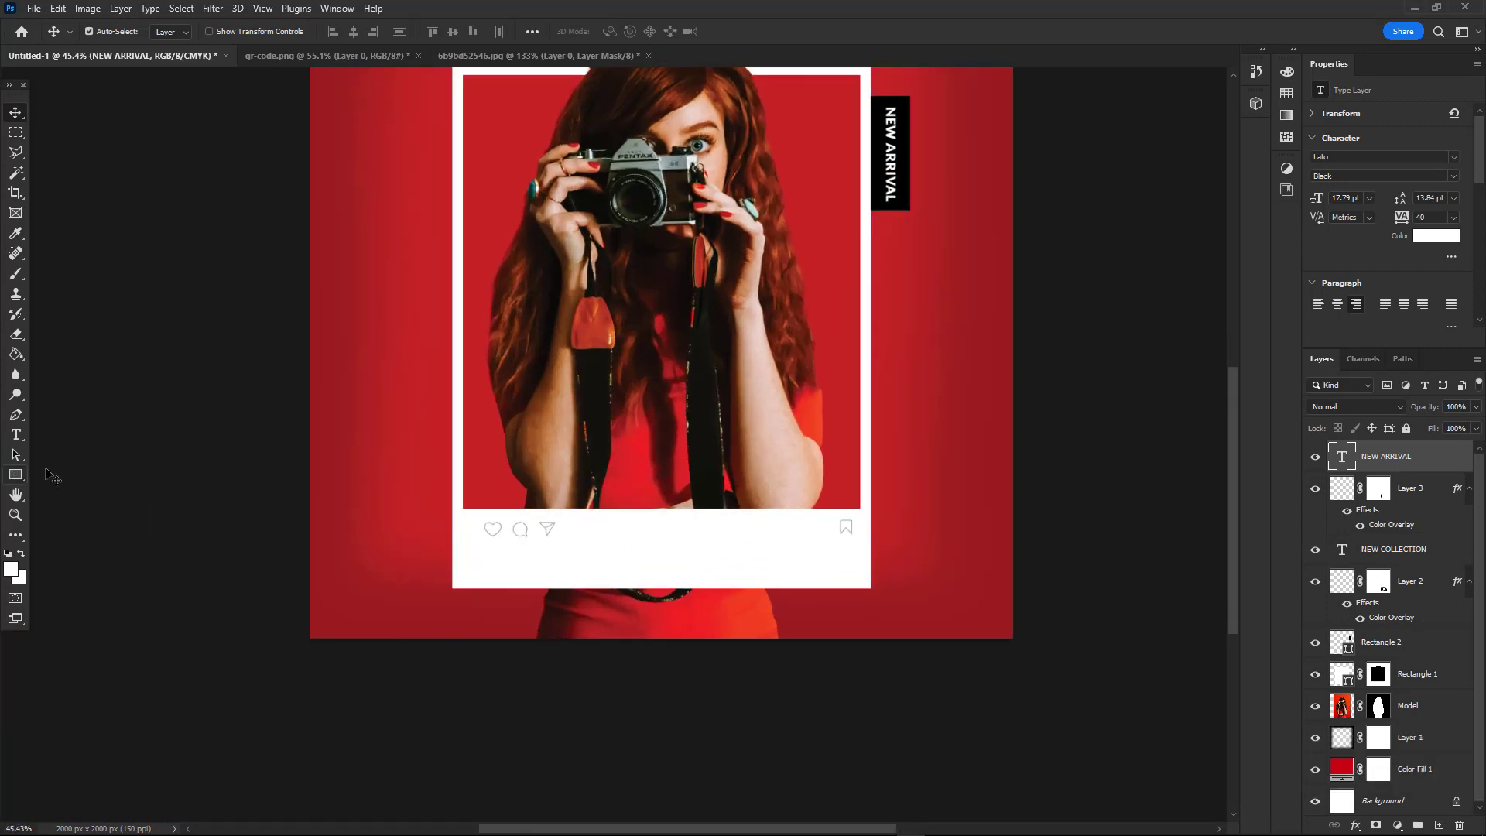
scroll(541, 456, down, 3)
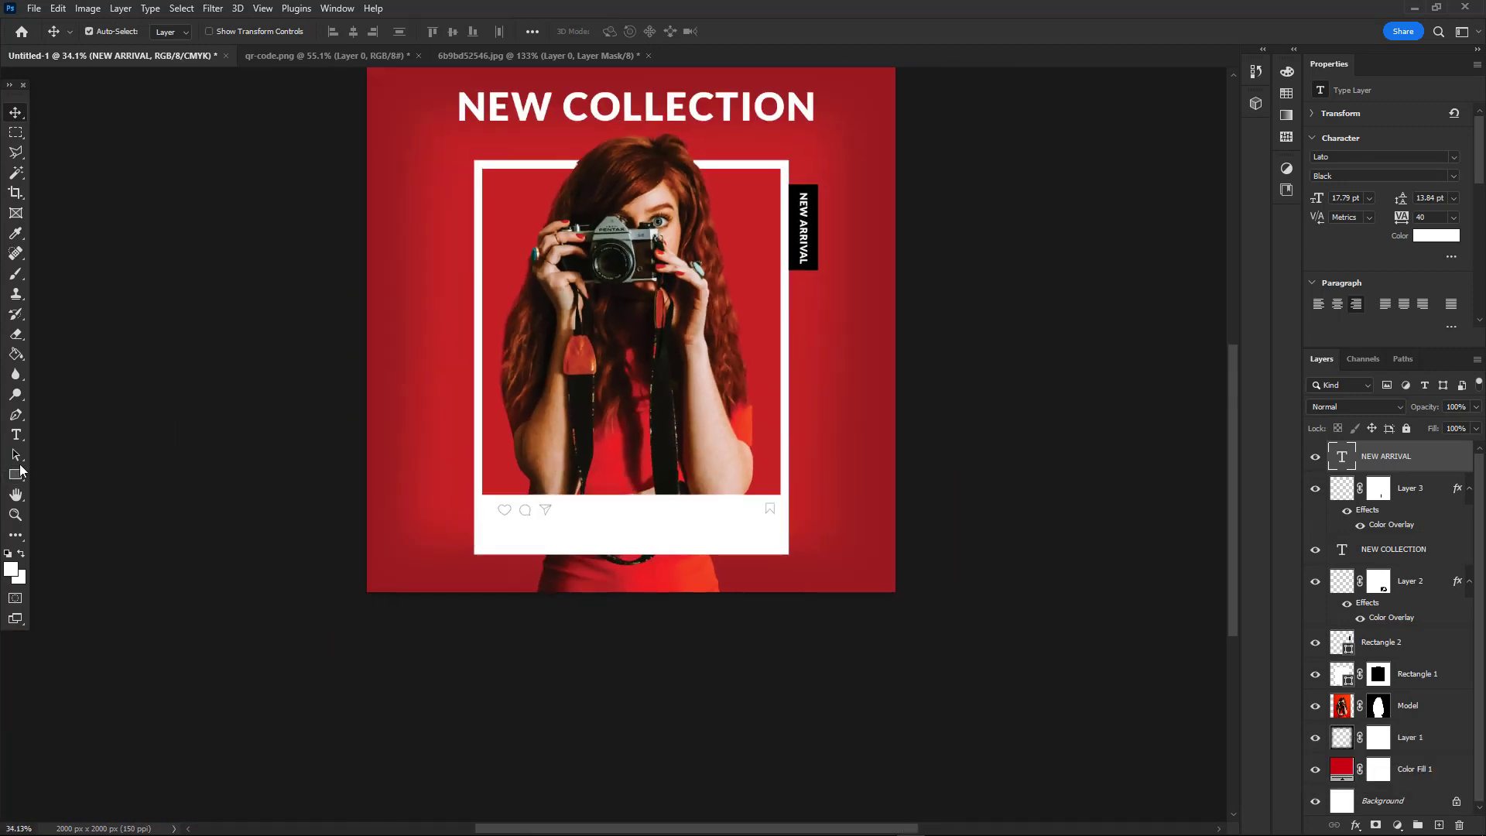
click(17, 434)
drag(543, 360, 728, 393)
text(www.)
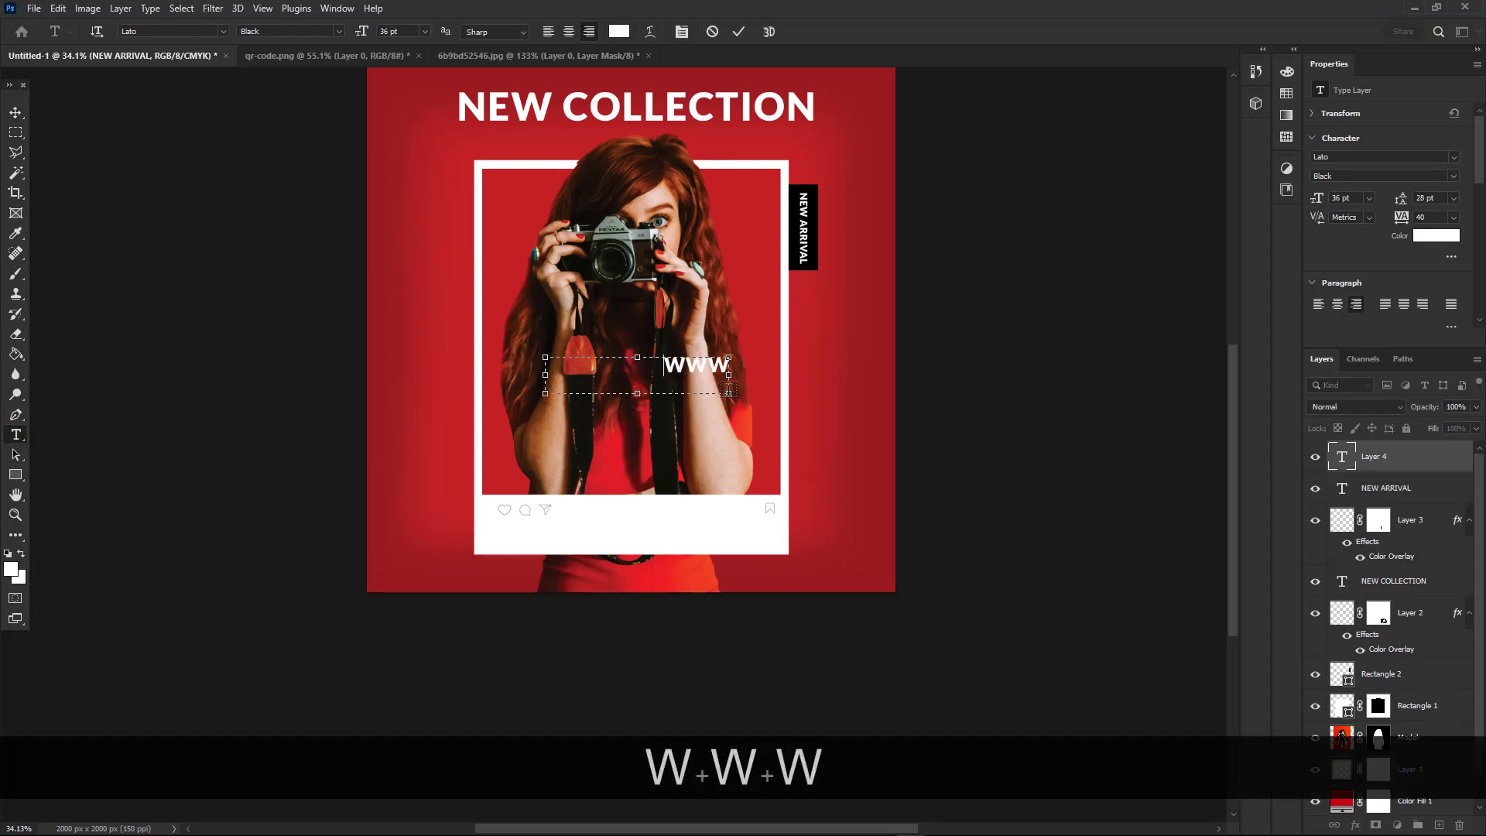
text(yousho)
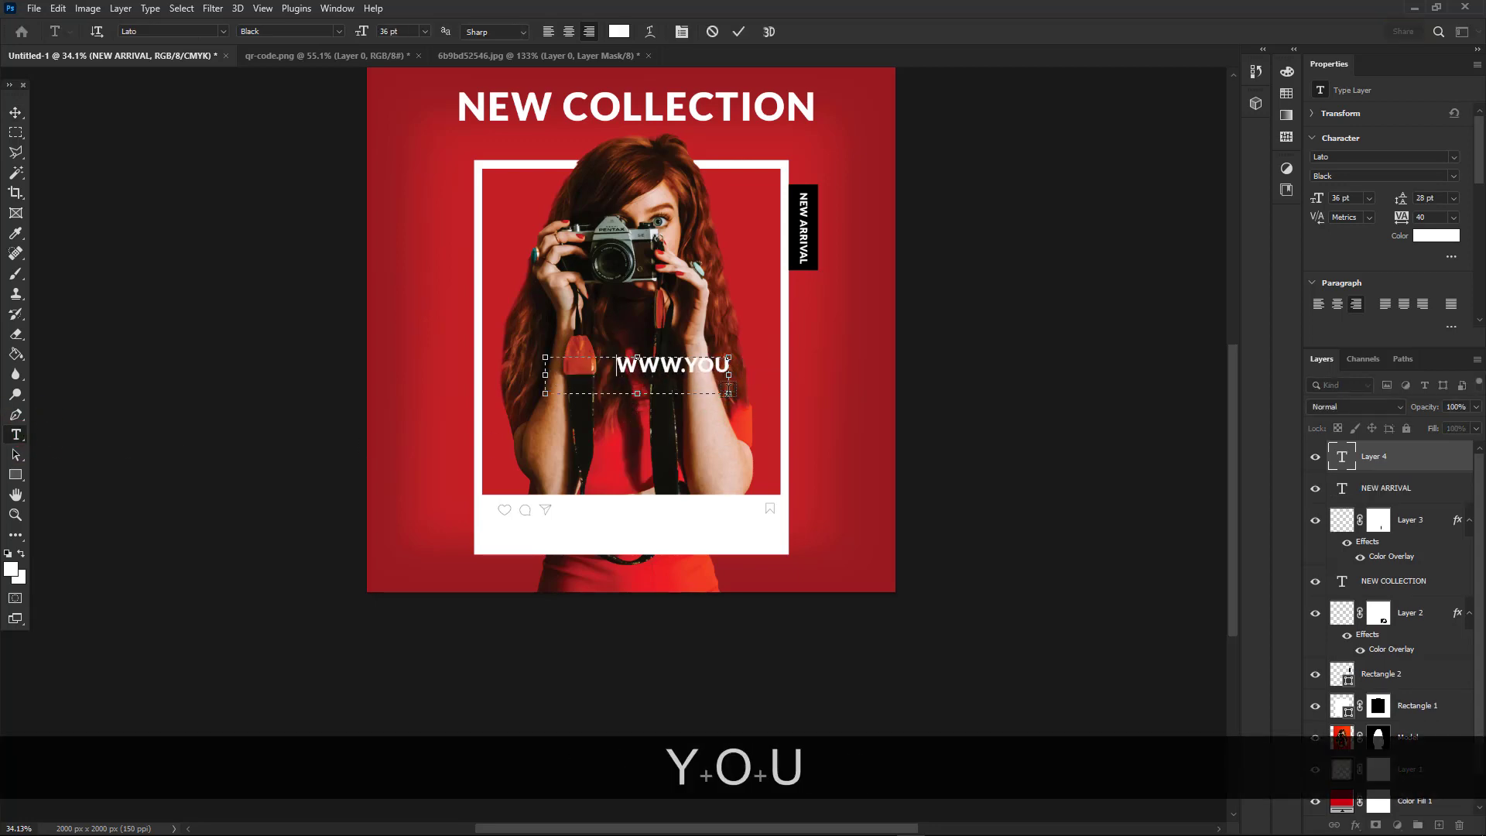
text(p.com)
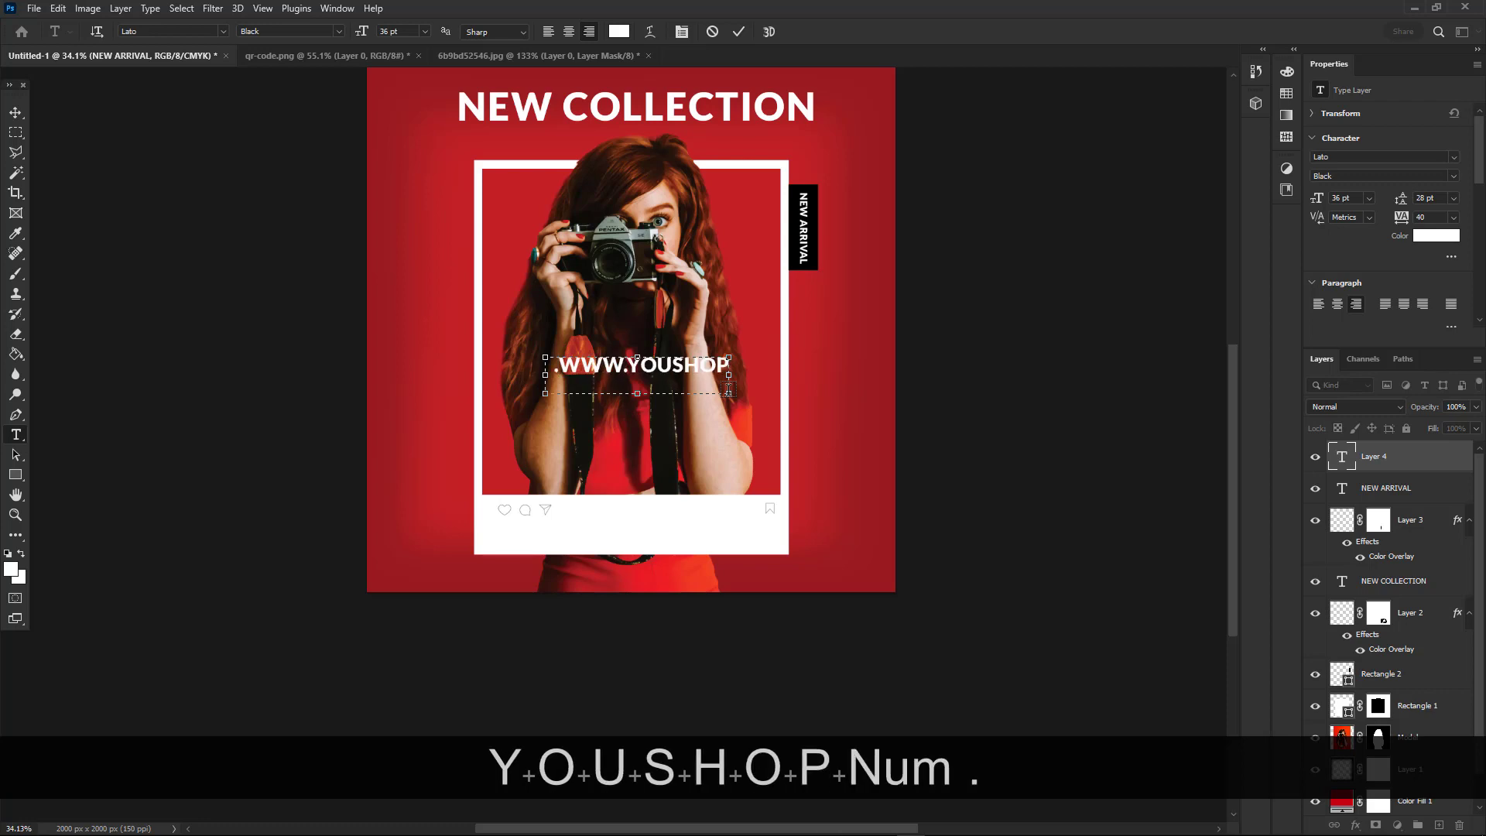
Set the web address to Lato Bold at 22 pt and resize its text box to fit the text on one line
key(ctrl+a)
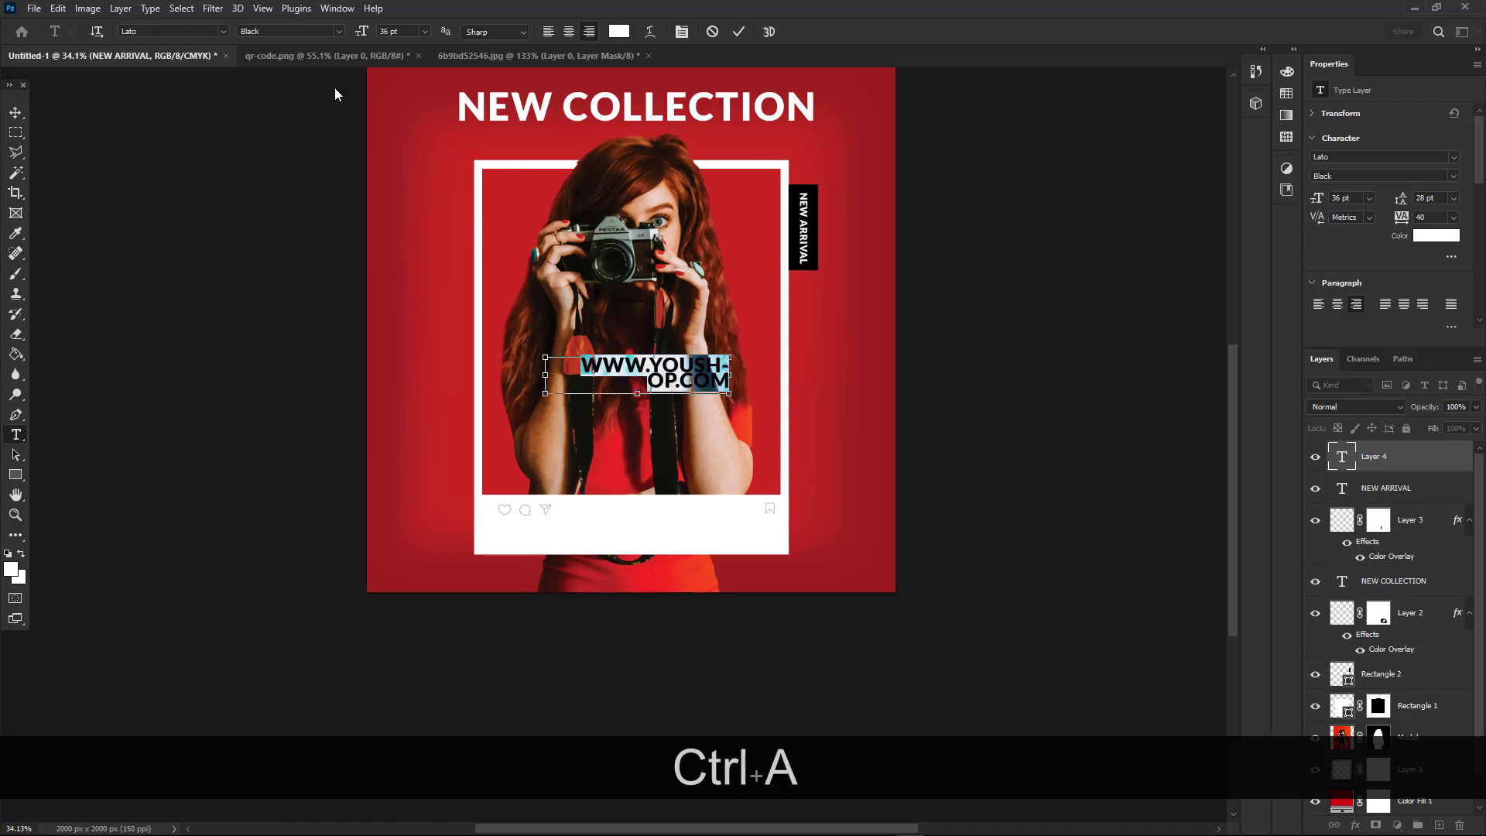
click(338, 31)
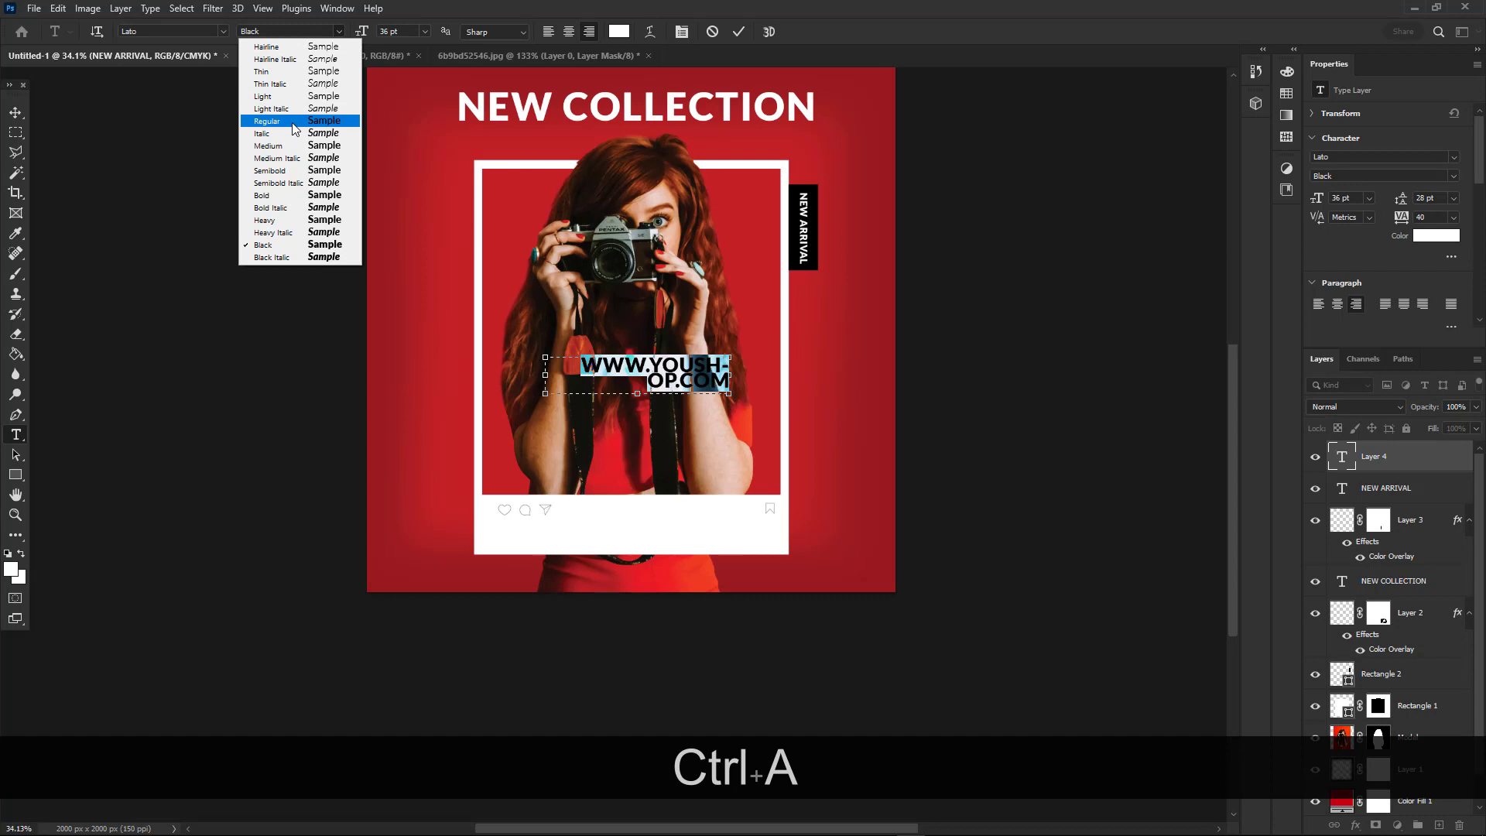
click(294, 170)
drag(742, 393, 772, 379)
drag(355, 34, 350, 33)
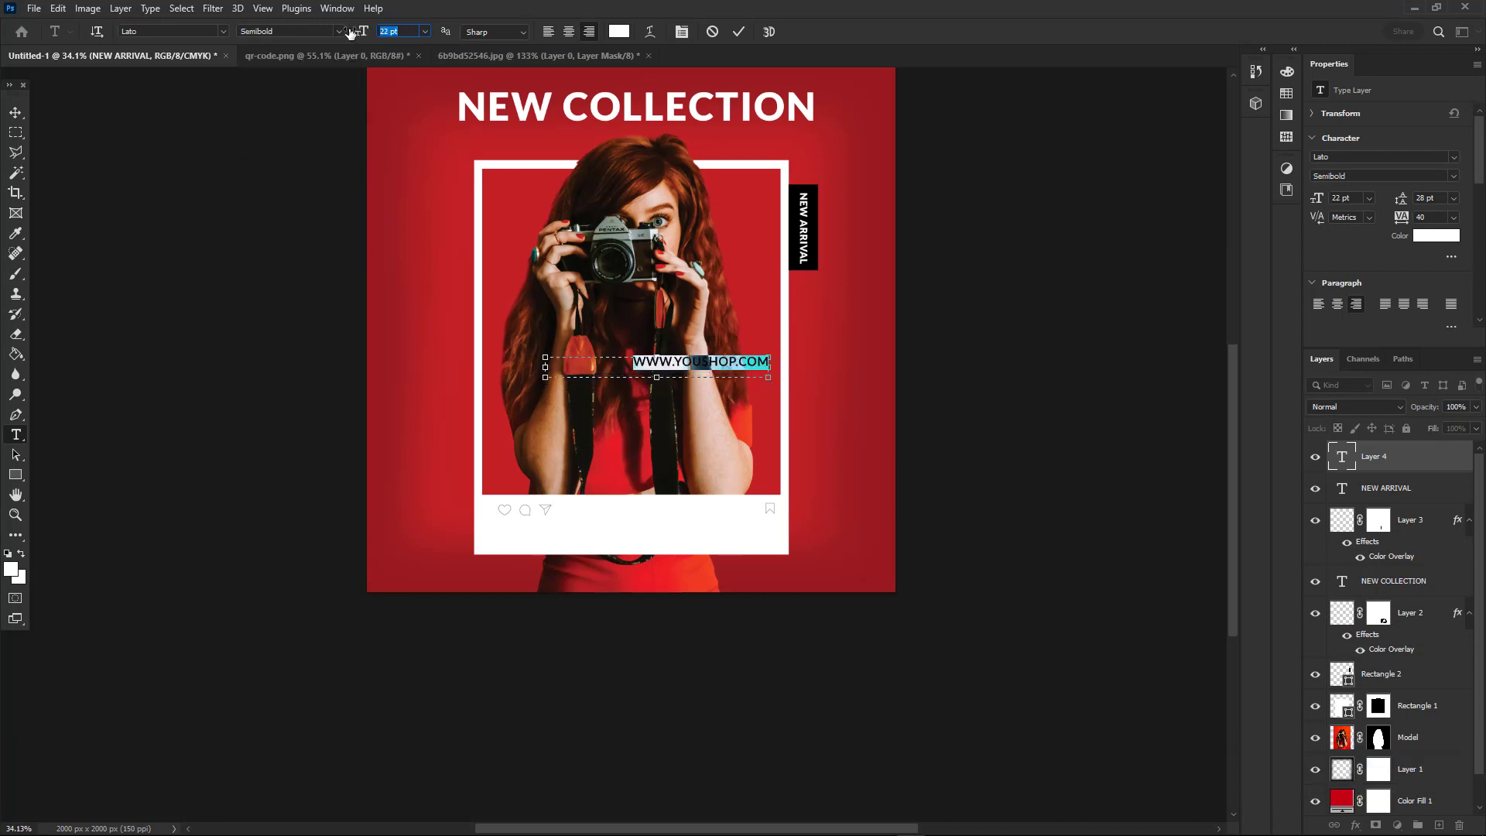
click(310, 32)
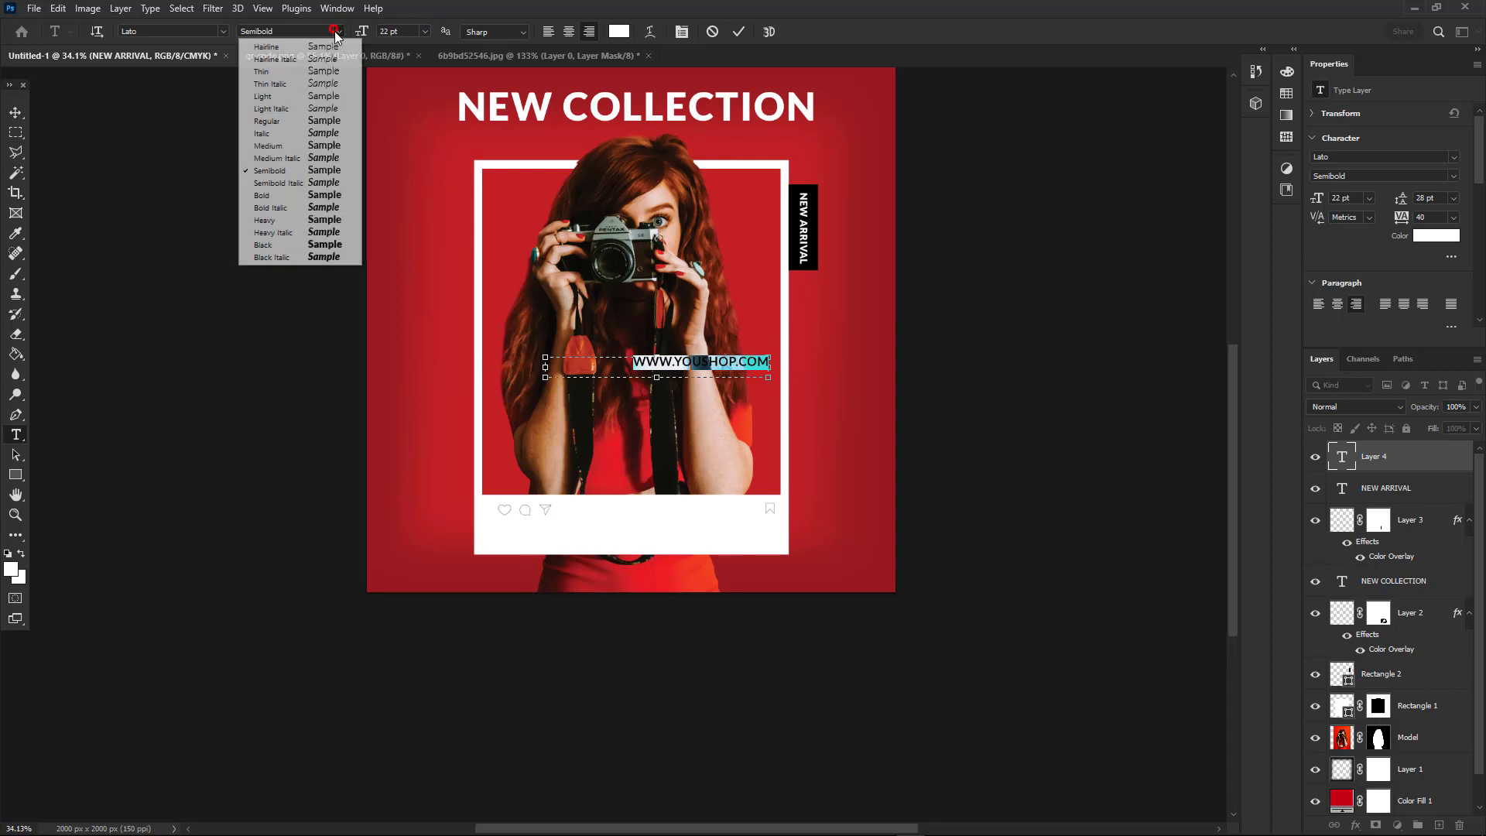
click(294, 197)
drag(546, 377, 611, 367)
click(15, 112)
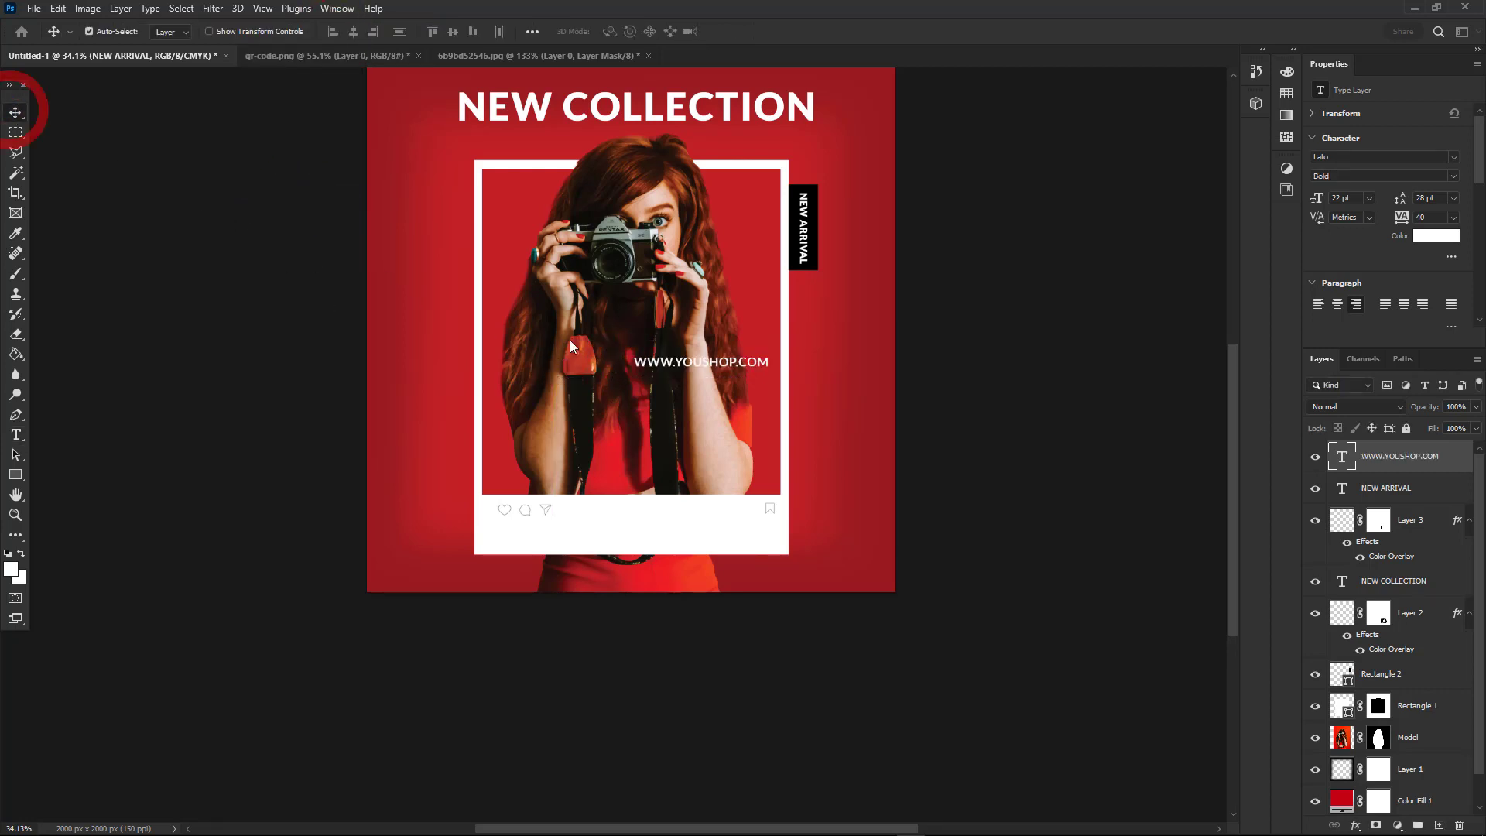
drag(747, 371, 854, 586)
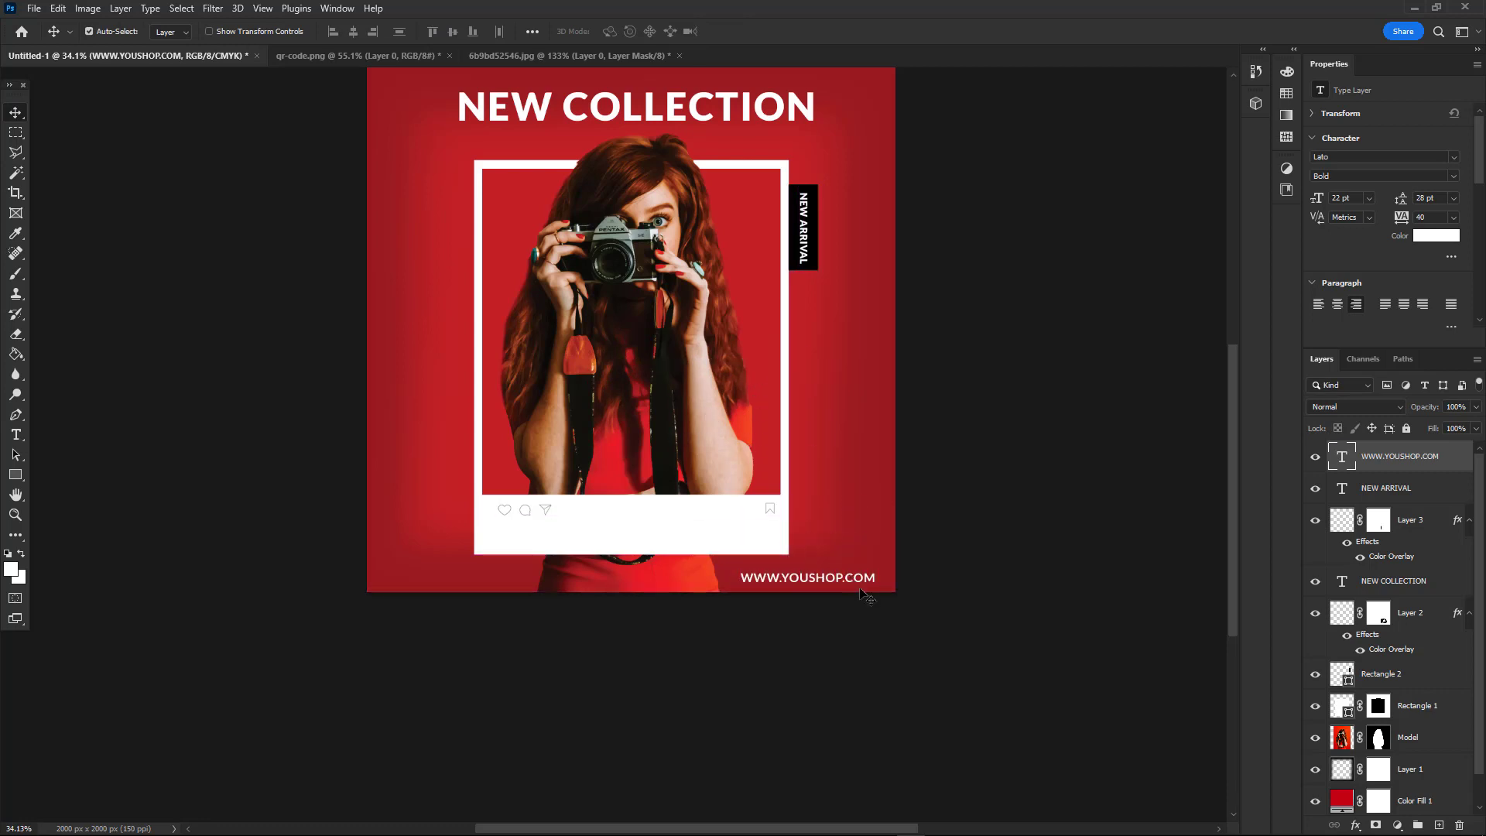
key(Up)
double_click(816, 577)
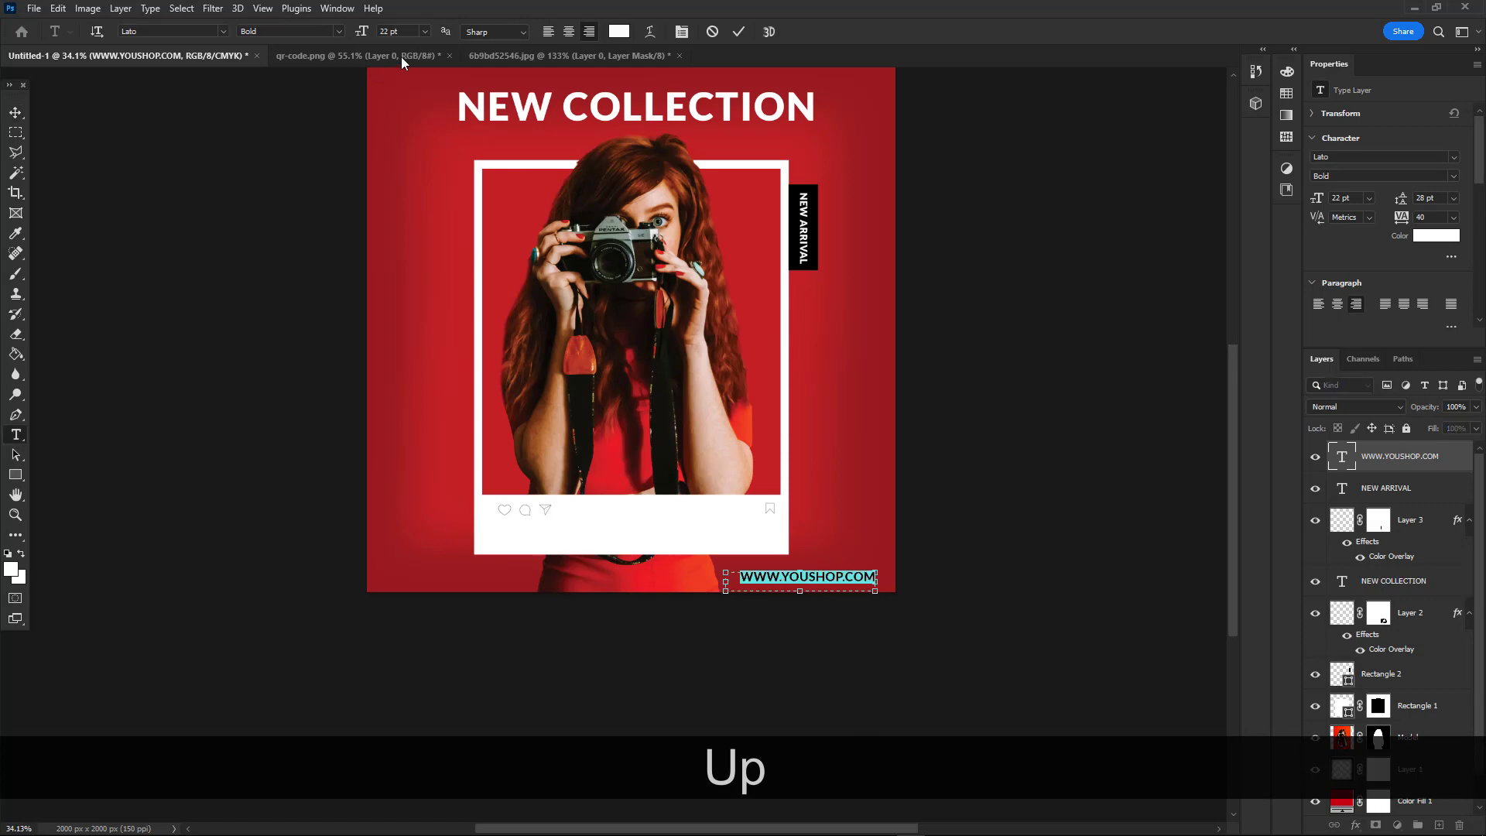
click(423, 31)
click(404, 158)
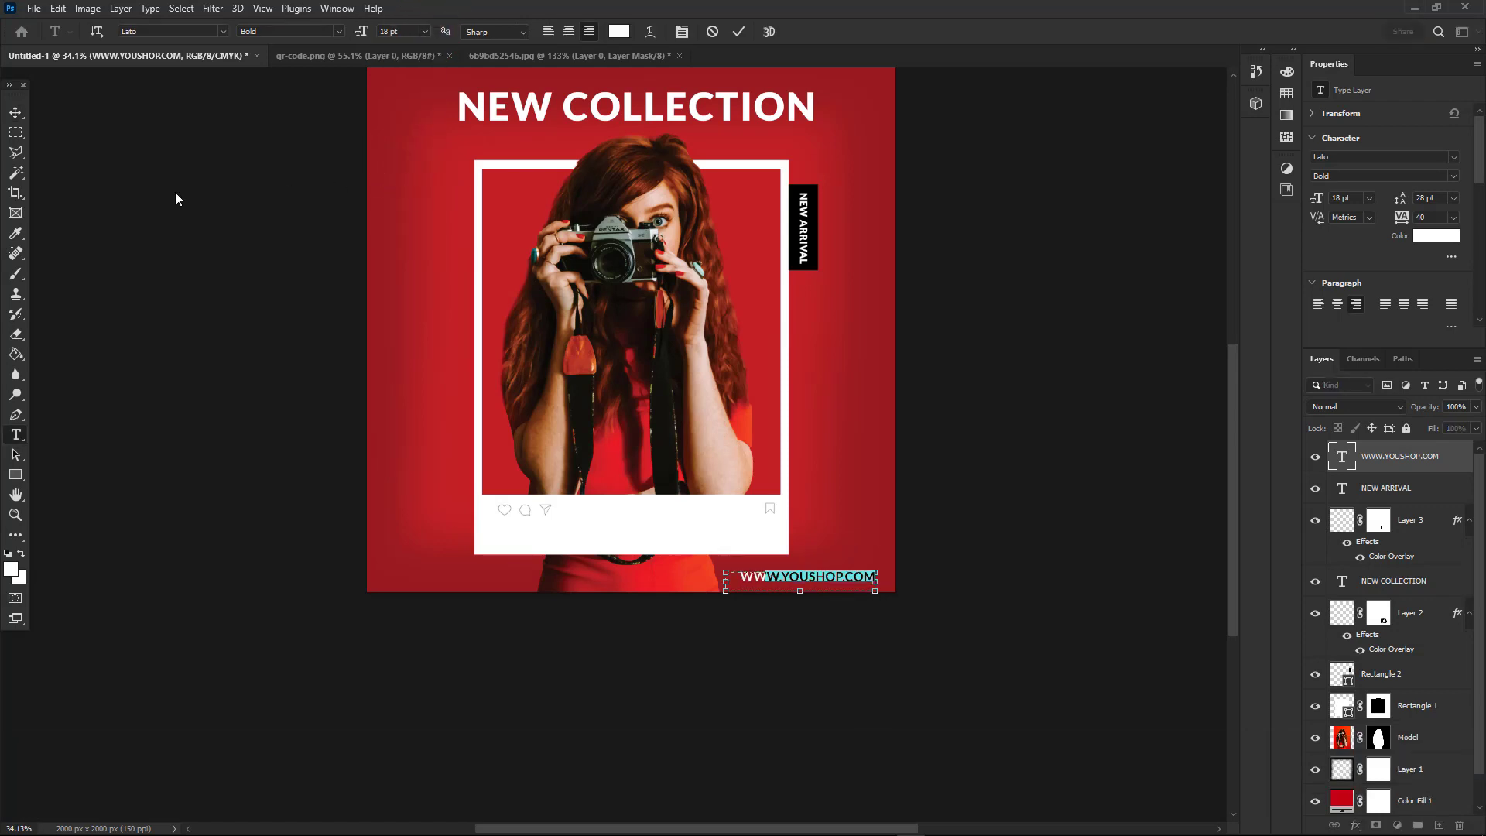
click(16, 114)
scroll(811, 578, up, 2)
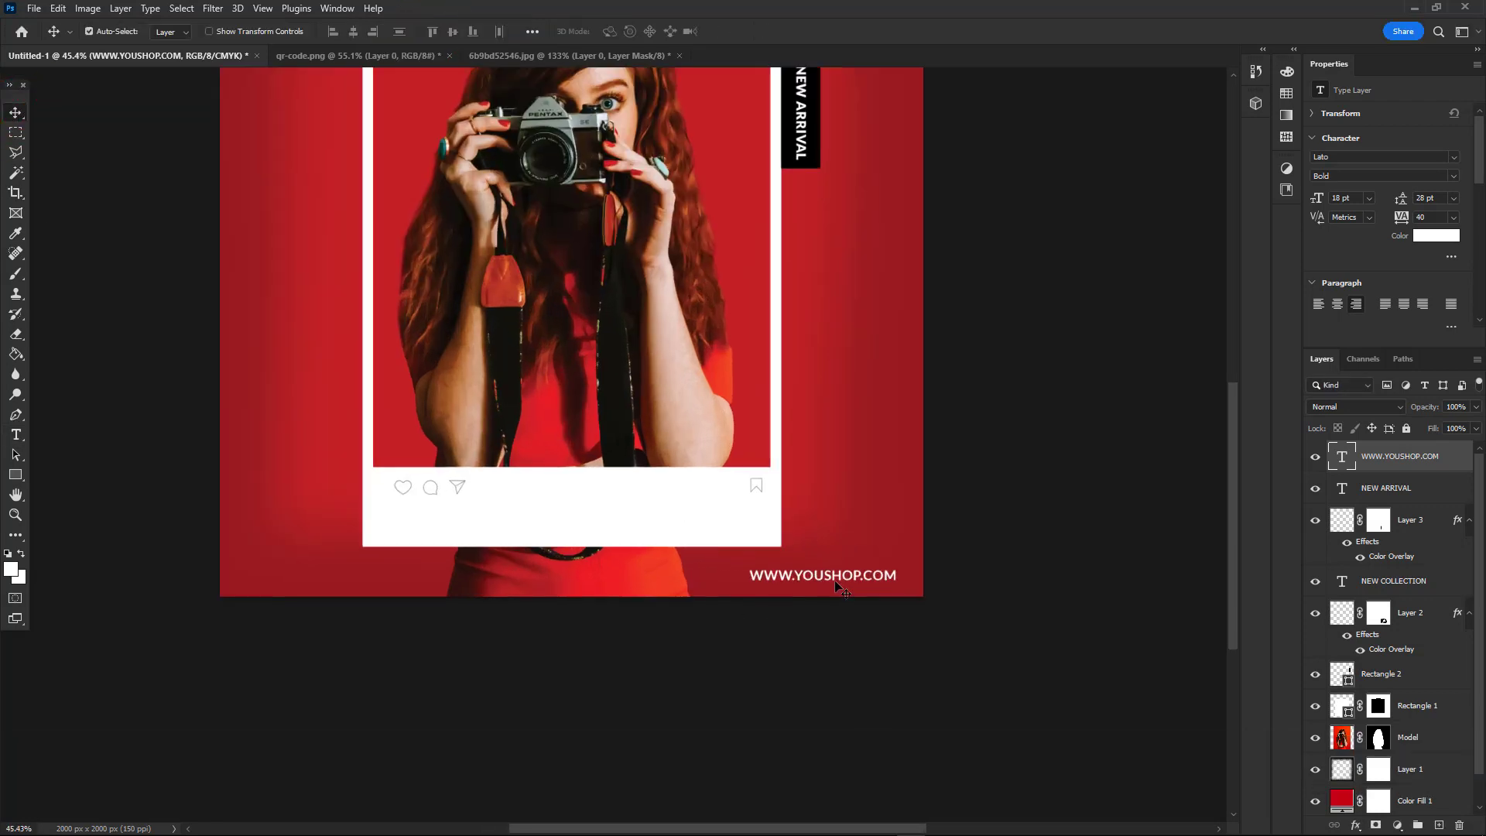
key(Left)
key(Left)
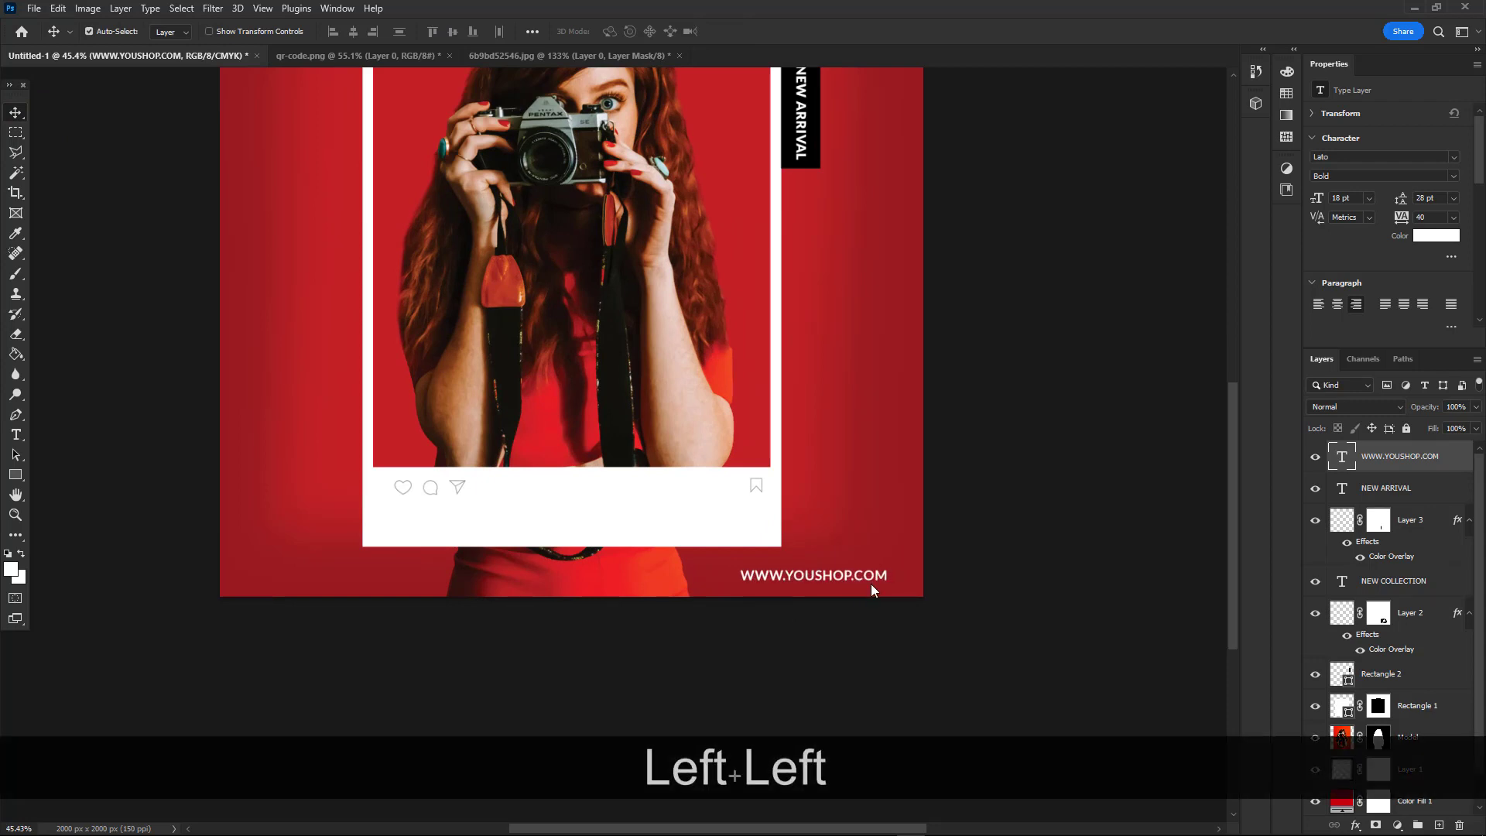
scroll(872, 586, down, 2)
scroll(849, 582, down, 1)
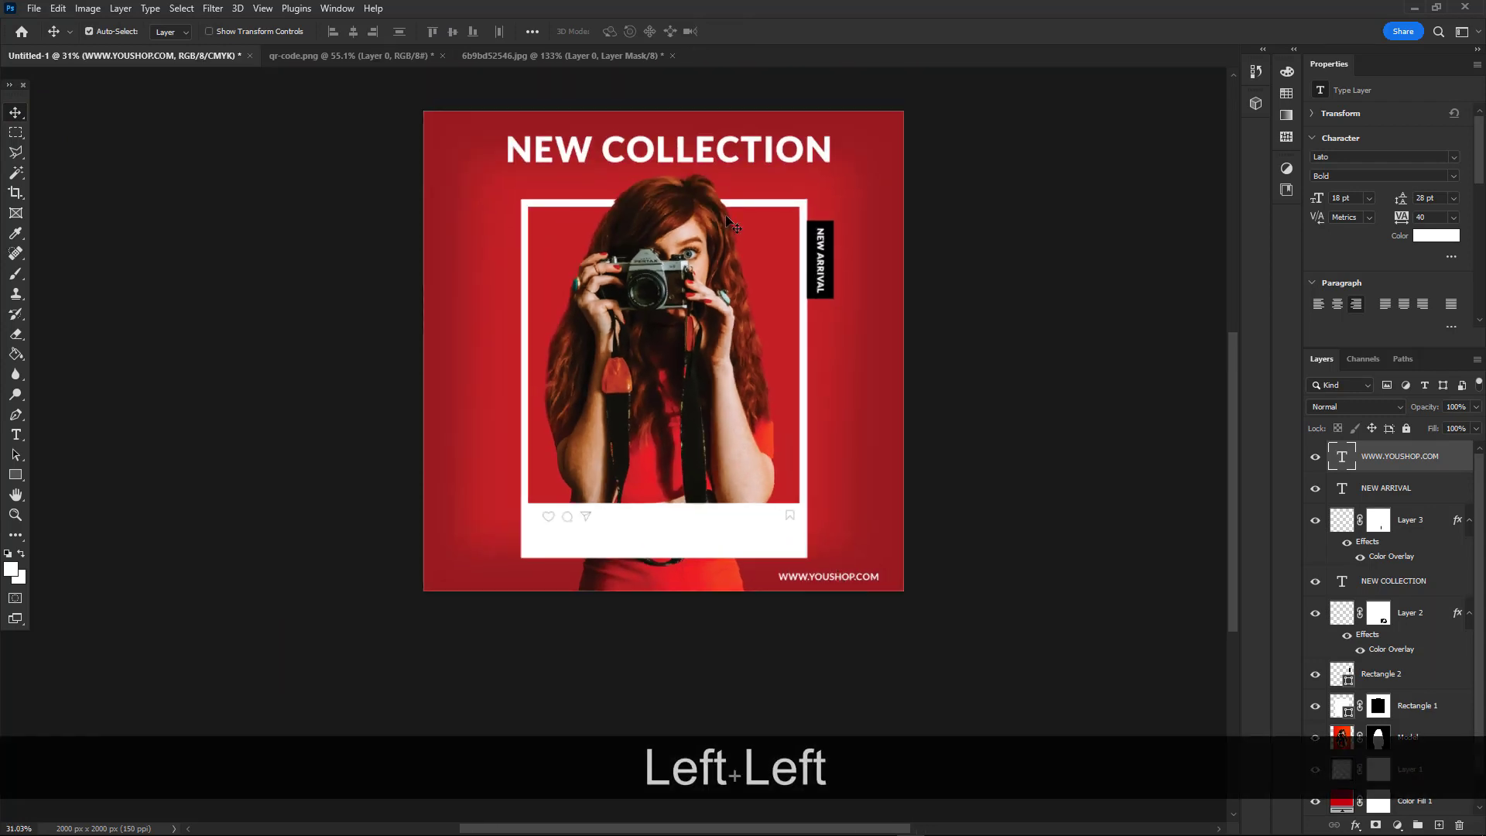
Copy the QR code from qr-code.png onto the poster and scale it to about 22% in the lower-left corner
click(355, 59)
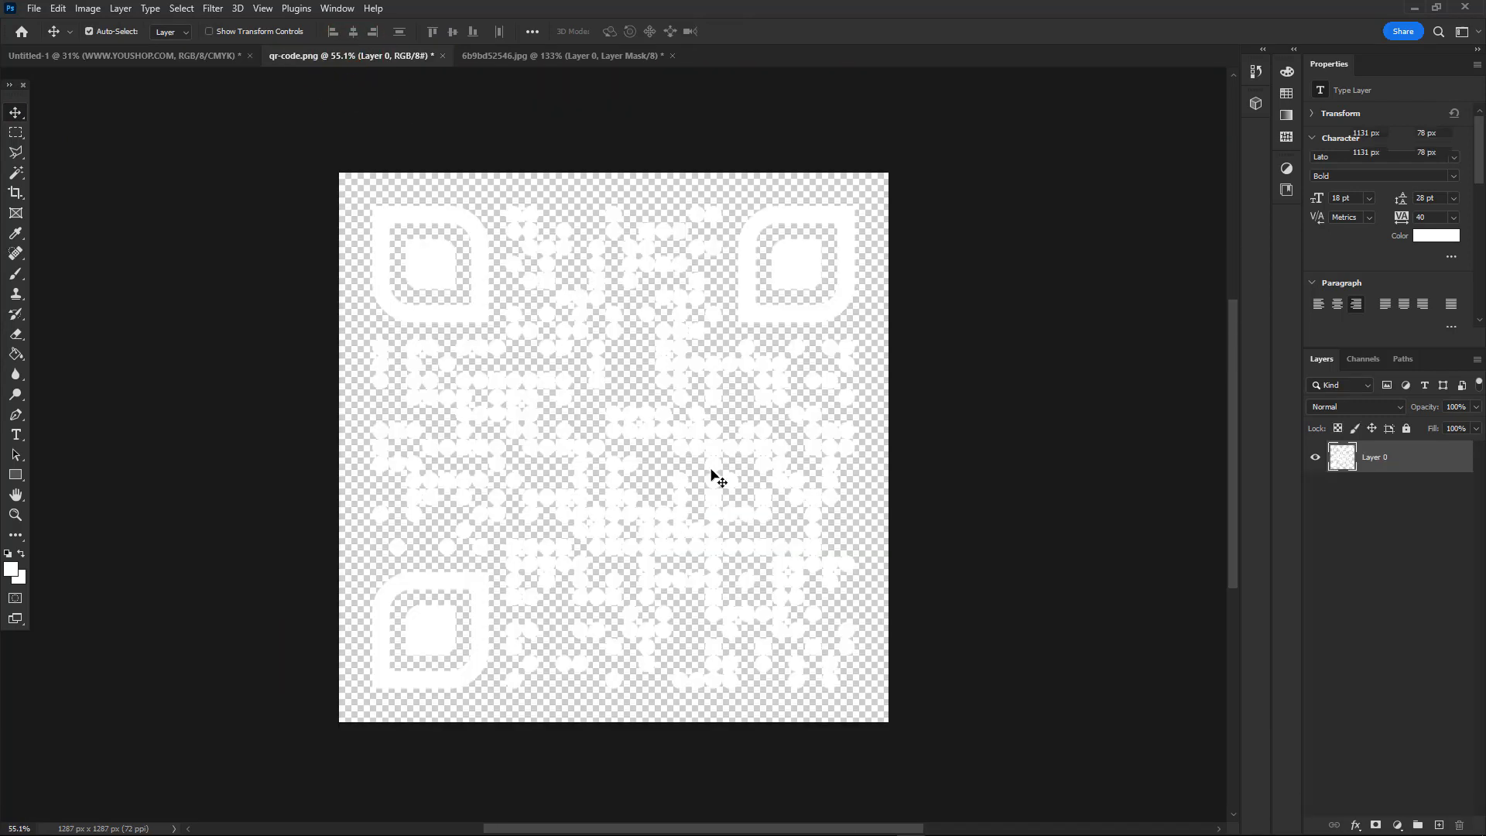
drag(797, 305, 469, 494)
key(ctrl+t)
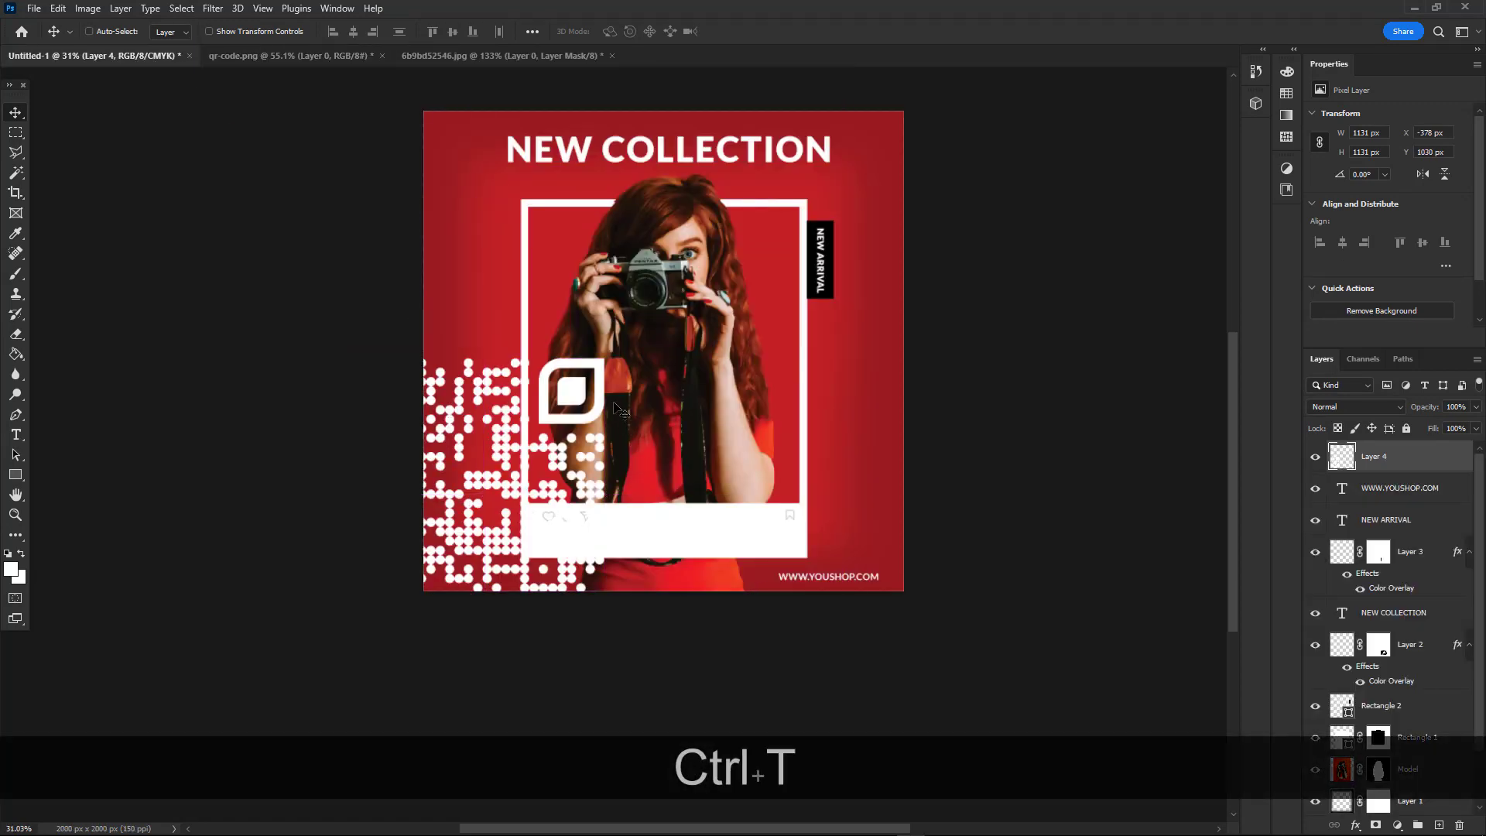
drag(597, 356, 497, 577)
scroll(515, 587, up, 3)
drag(469, 555, 473, 552)
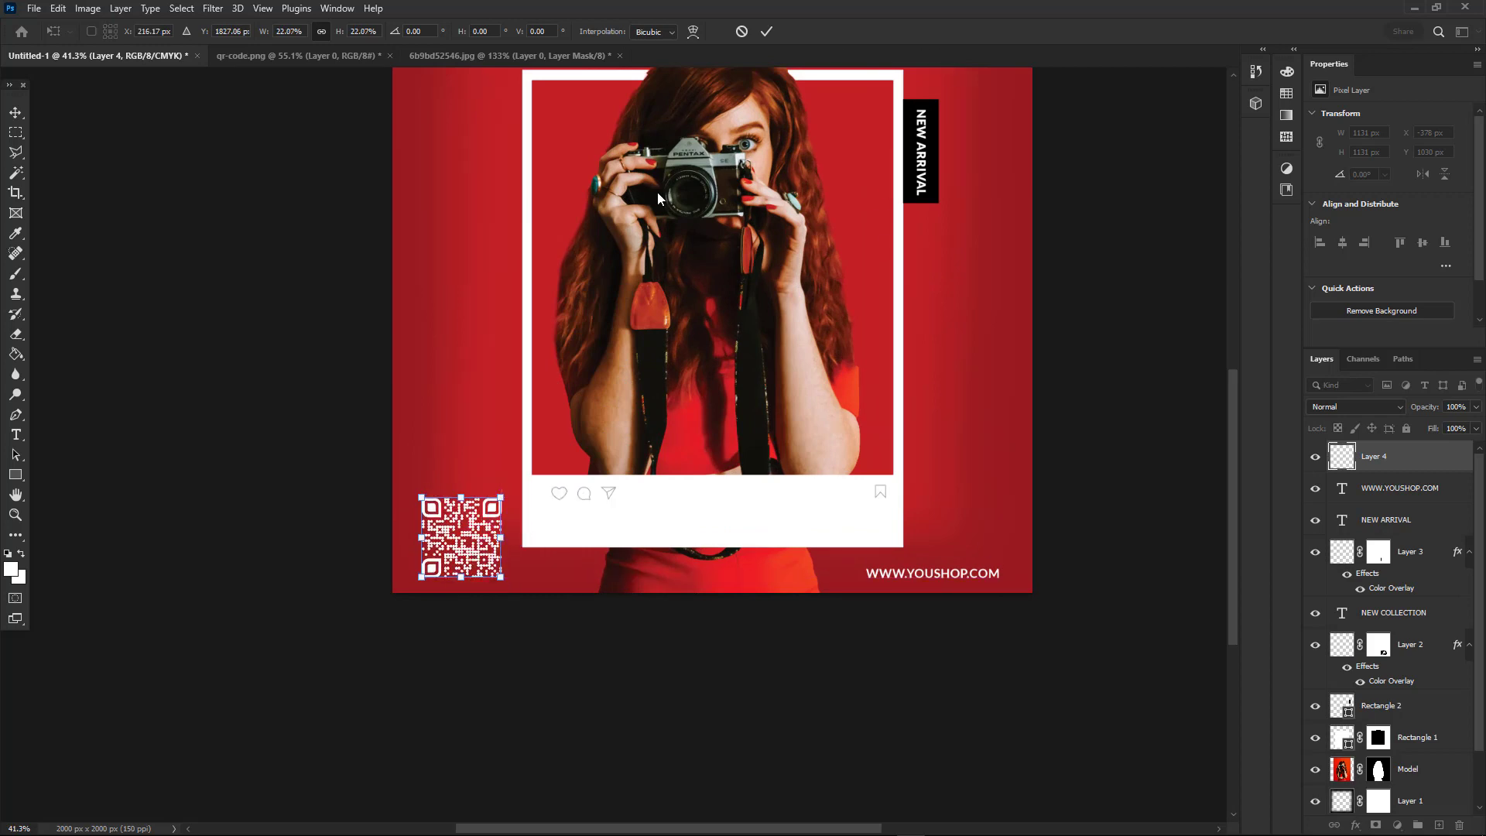
Nudge the QR code slightly toward the poster's left edge and apply the transform
key(Left)
key(Left)
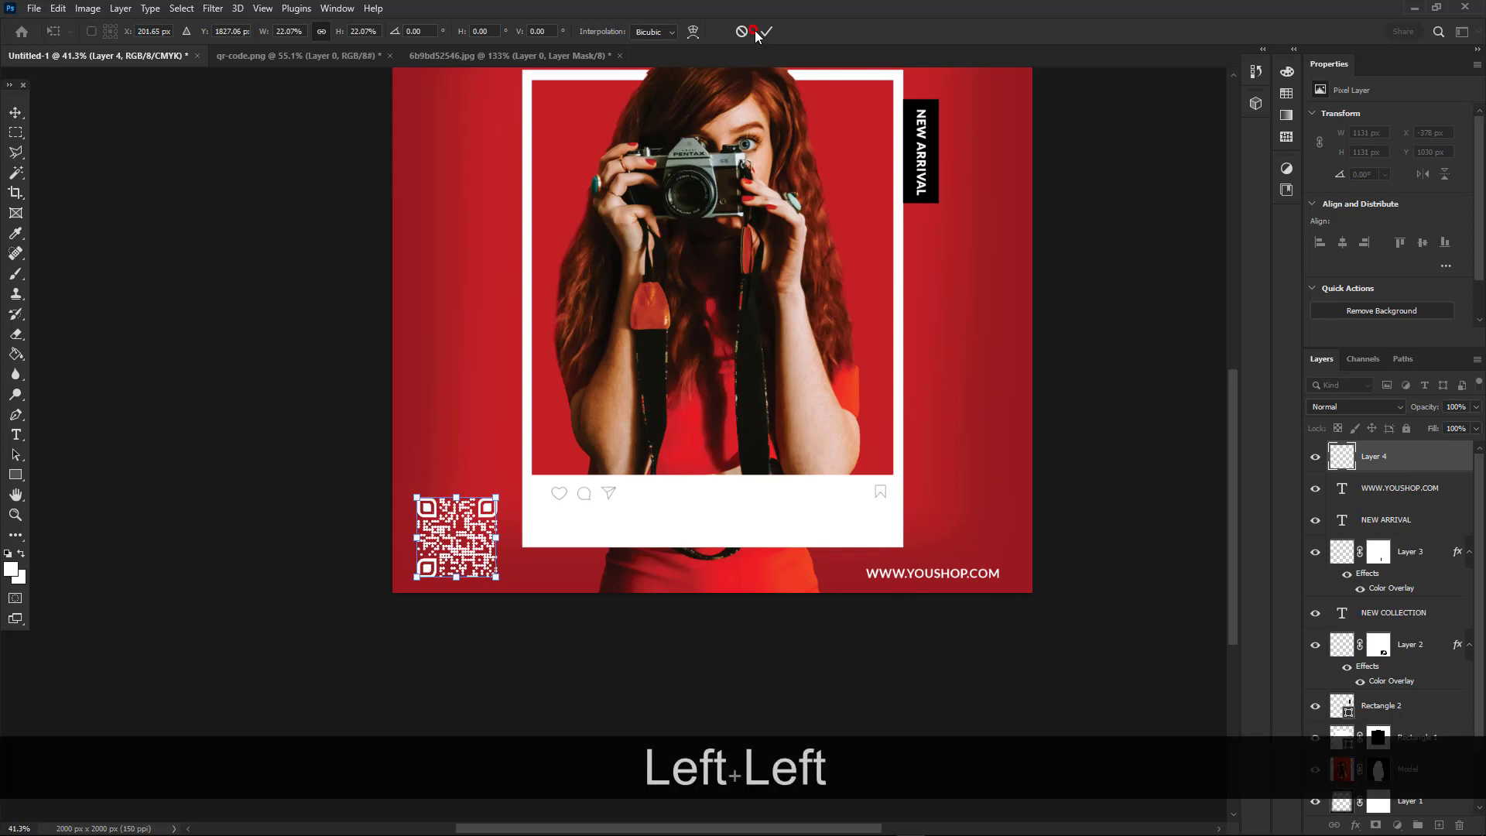
click(764, 32)
scroll(828, 199, down, 4)
drag(832, 147, 758, 286)
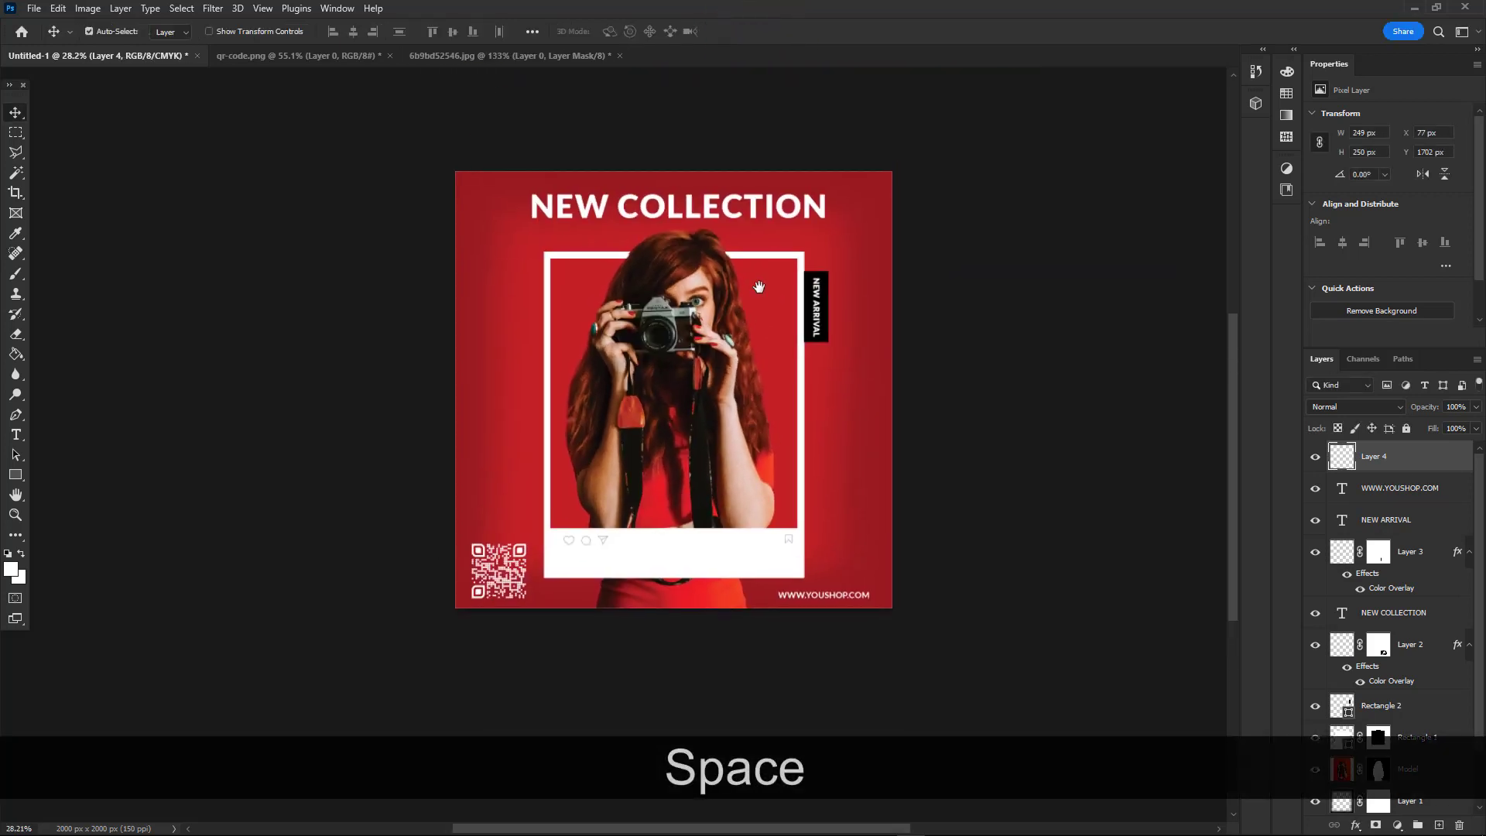
scroll(766, 292, up, 1)
key(alt+Tab)
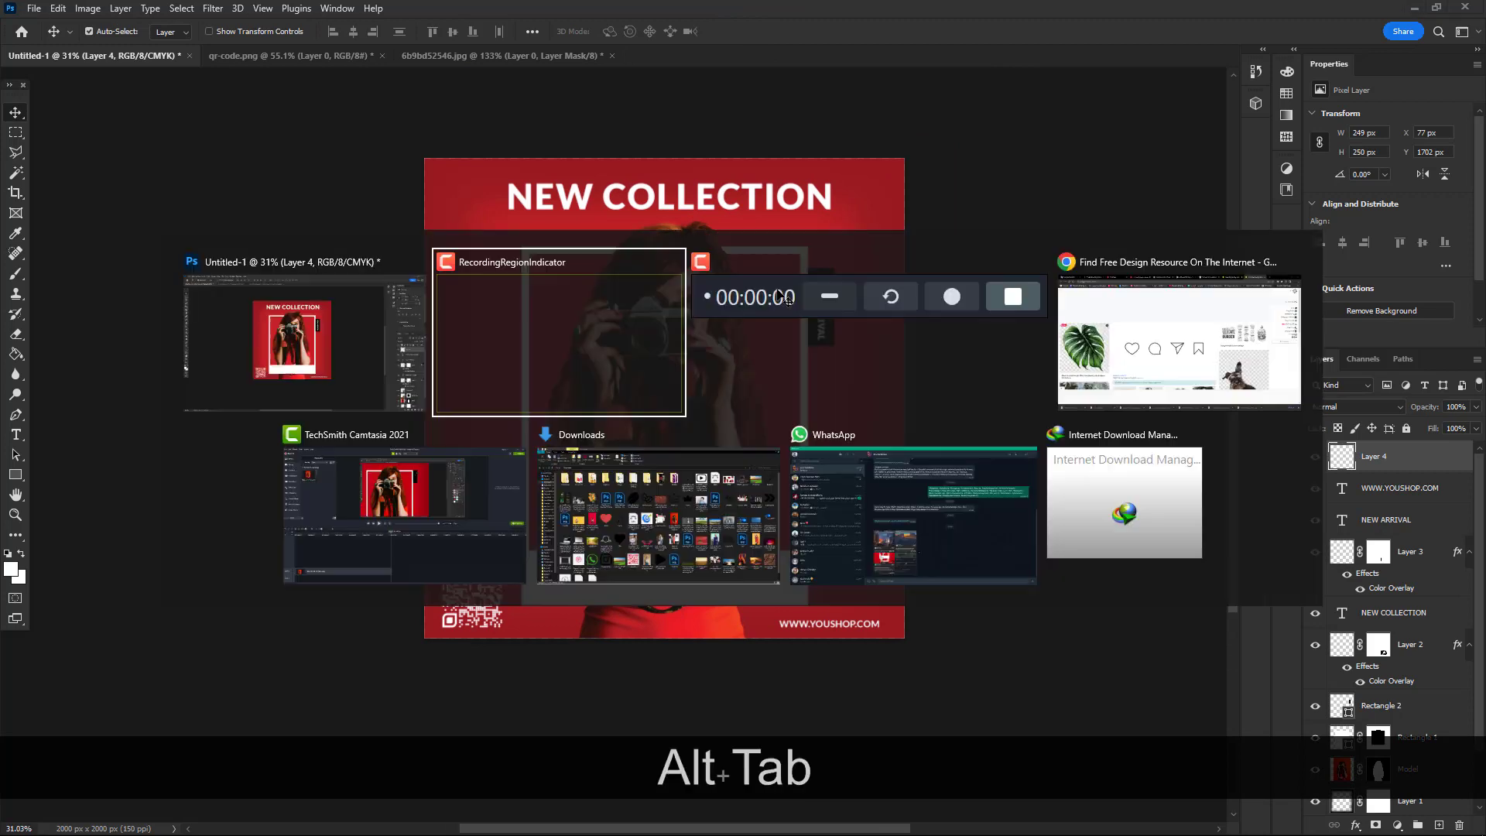
key(alt+Tab)
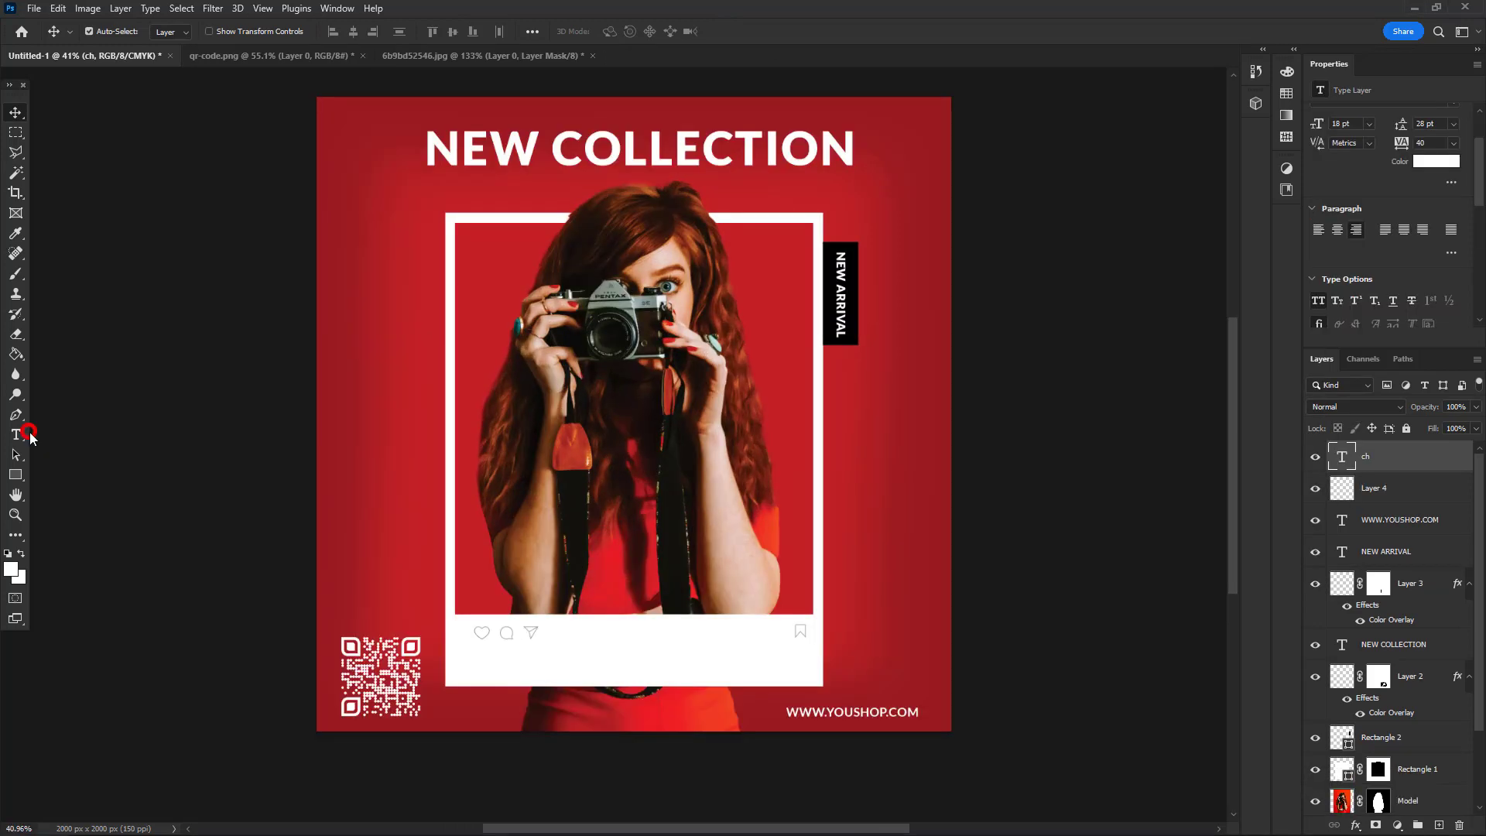
Create a lorem ipsum paragraph text box in the white strip below the post icons and set its color to black
click(28, 435)
drag(473, 651, 813, 686)
click(618, 31)
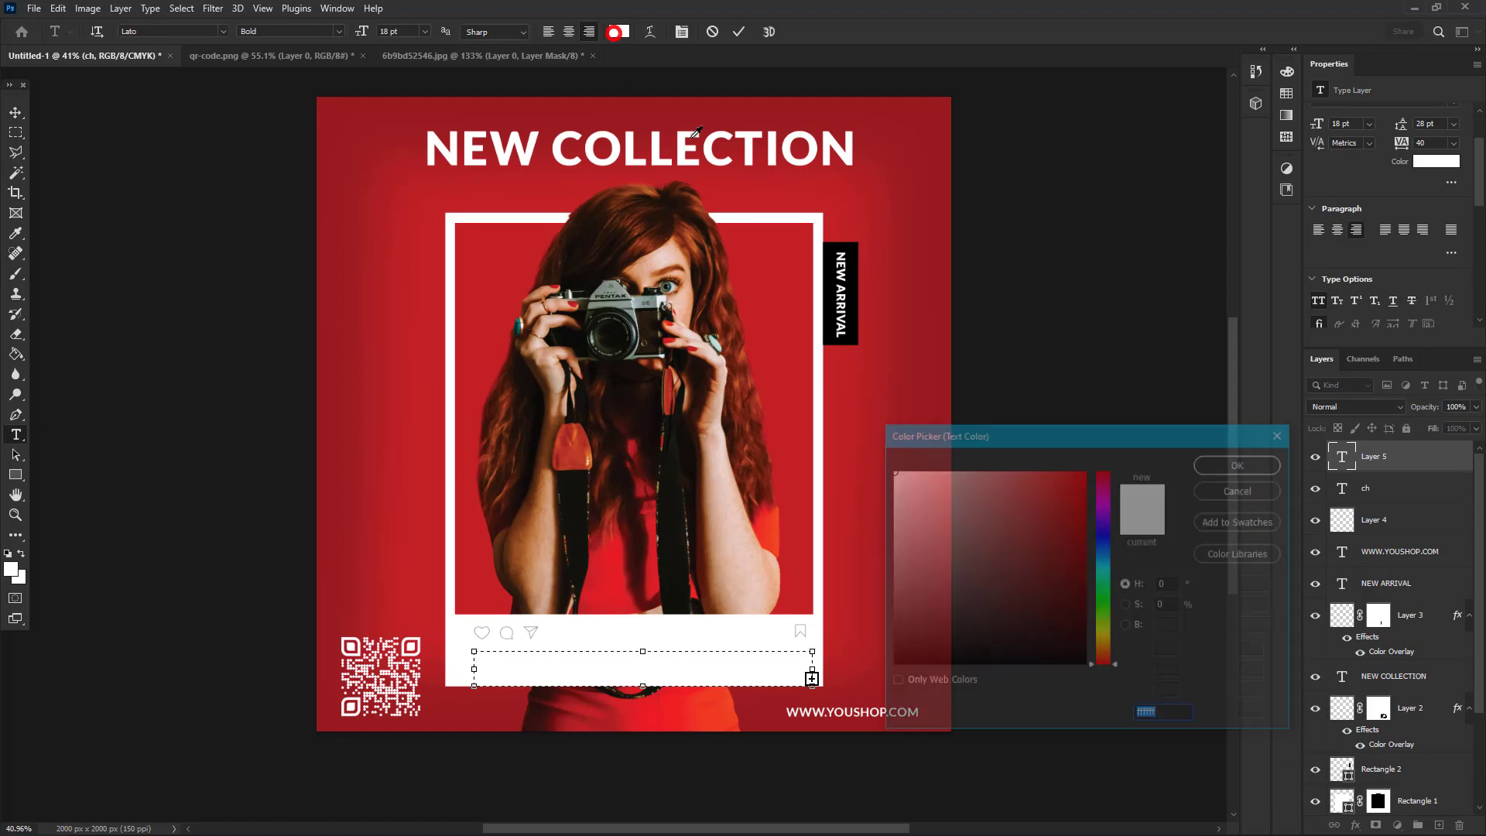
drag(1068, 643, 1113, 704)
click(1244, 470)
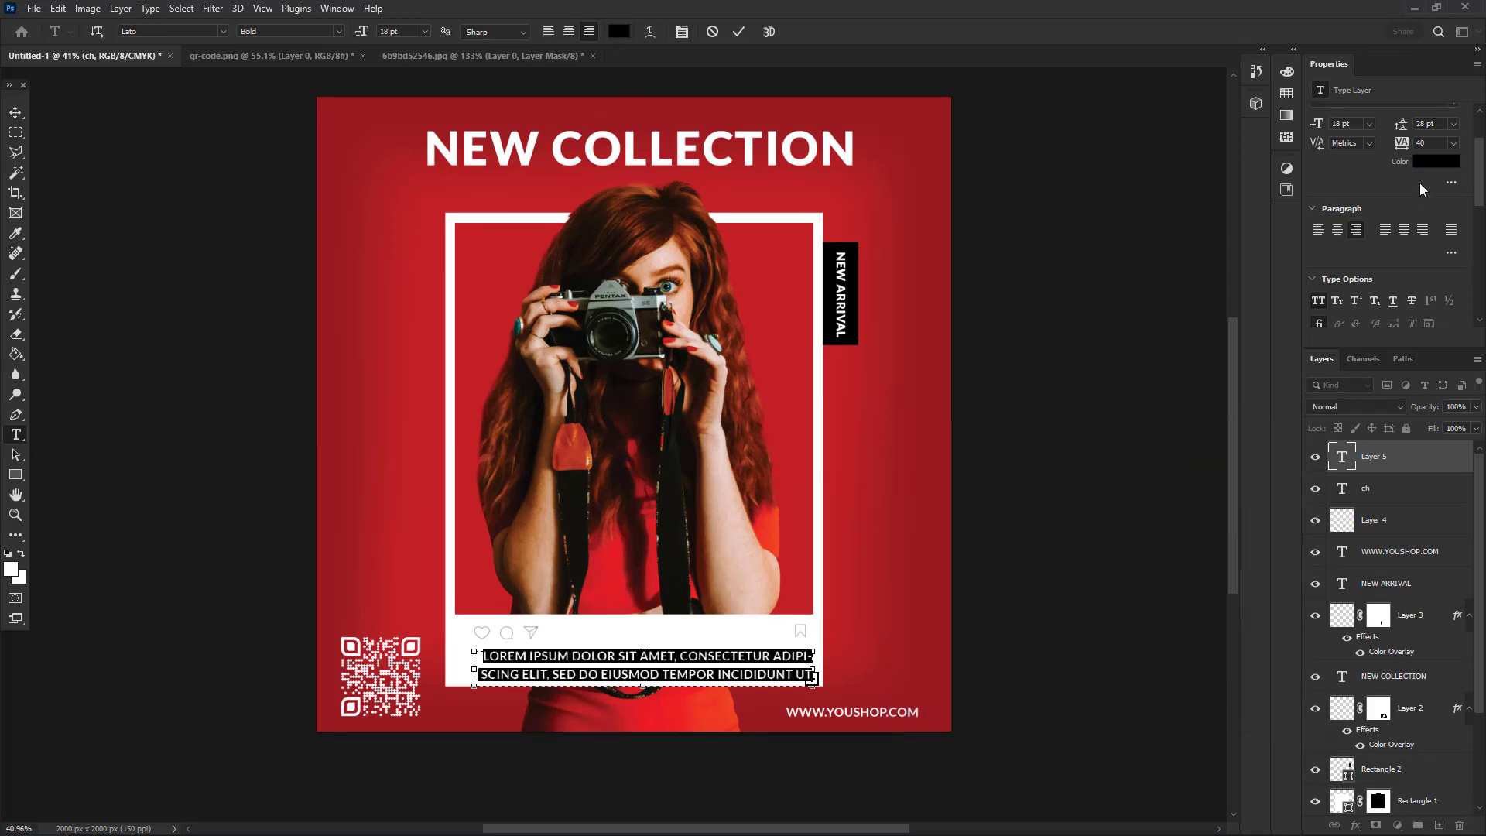
Format the caption with tracking 10, automatic leading and left alignment, and turn off All Caps
click(1456, 147)
click(1441, 277)
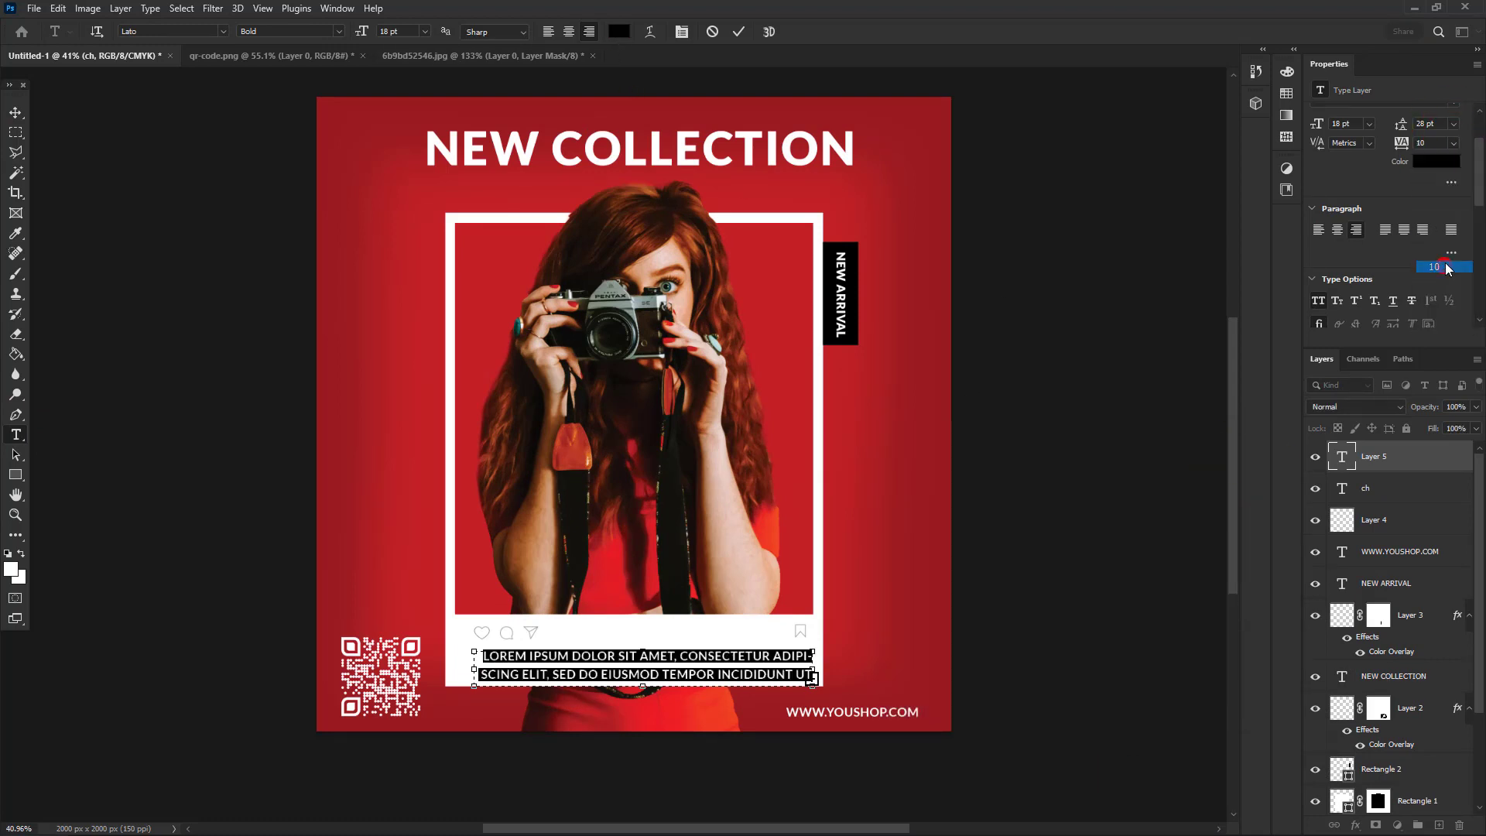
click(1455, 124)
click(1438, 139)
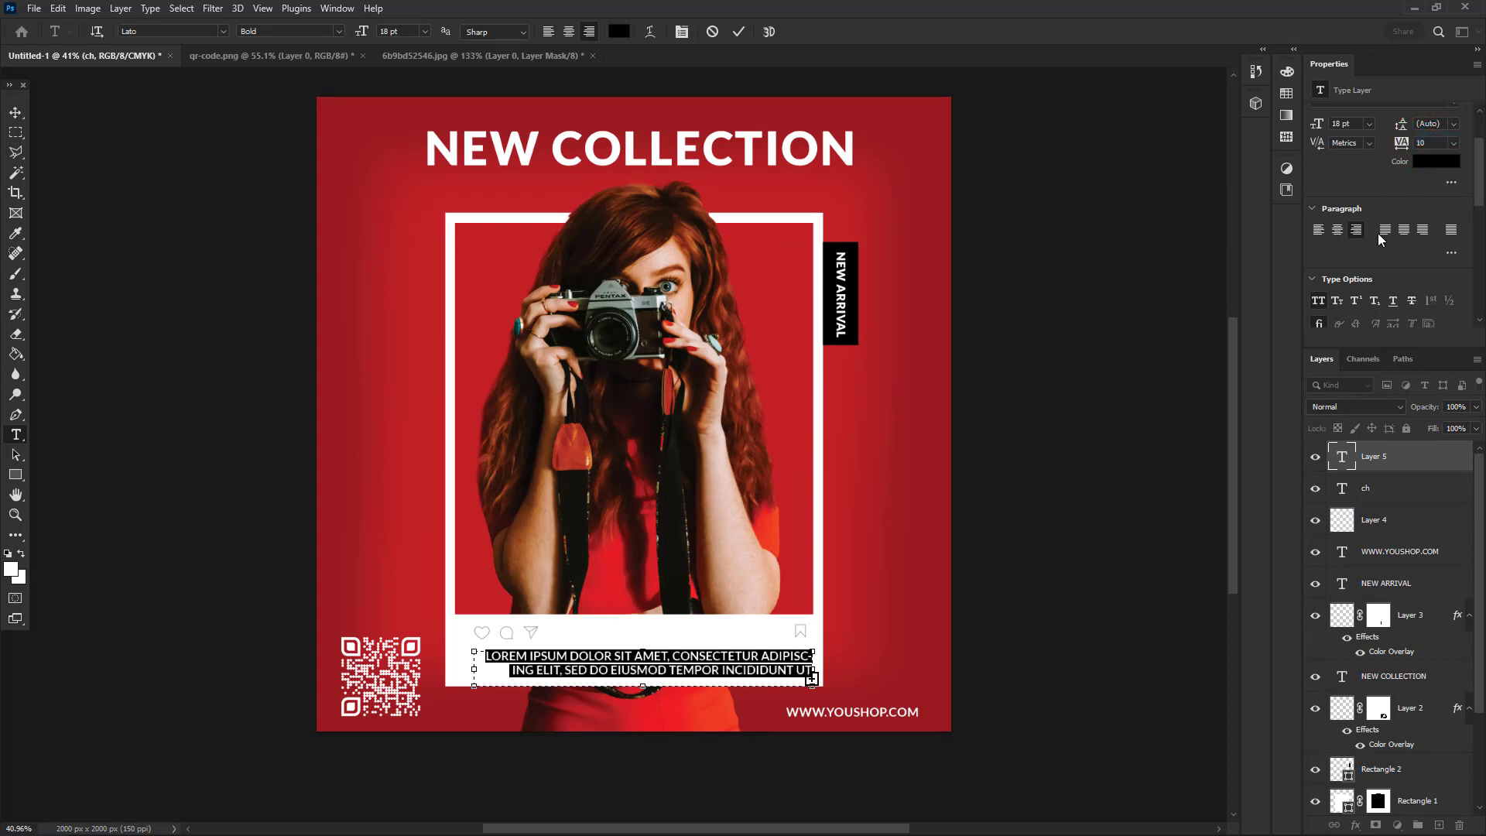
click(1319, 230)
click(1320, 301)
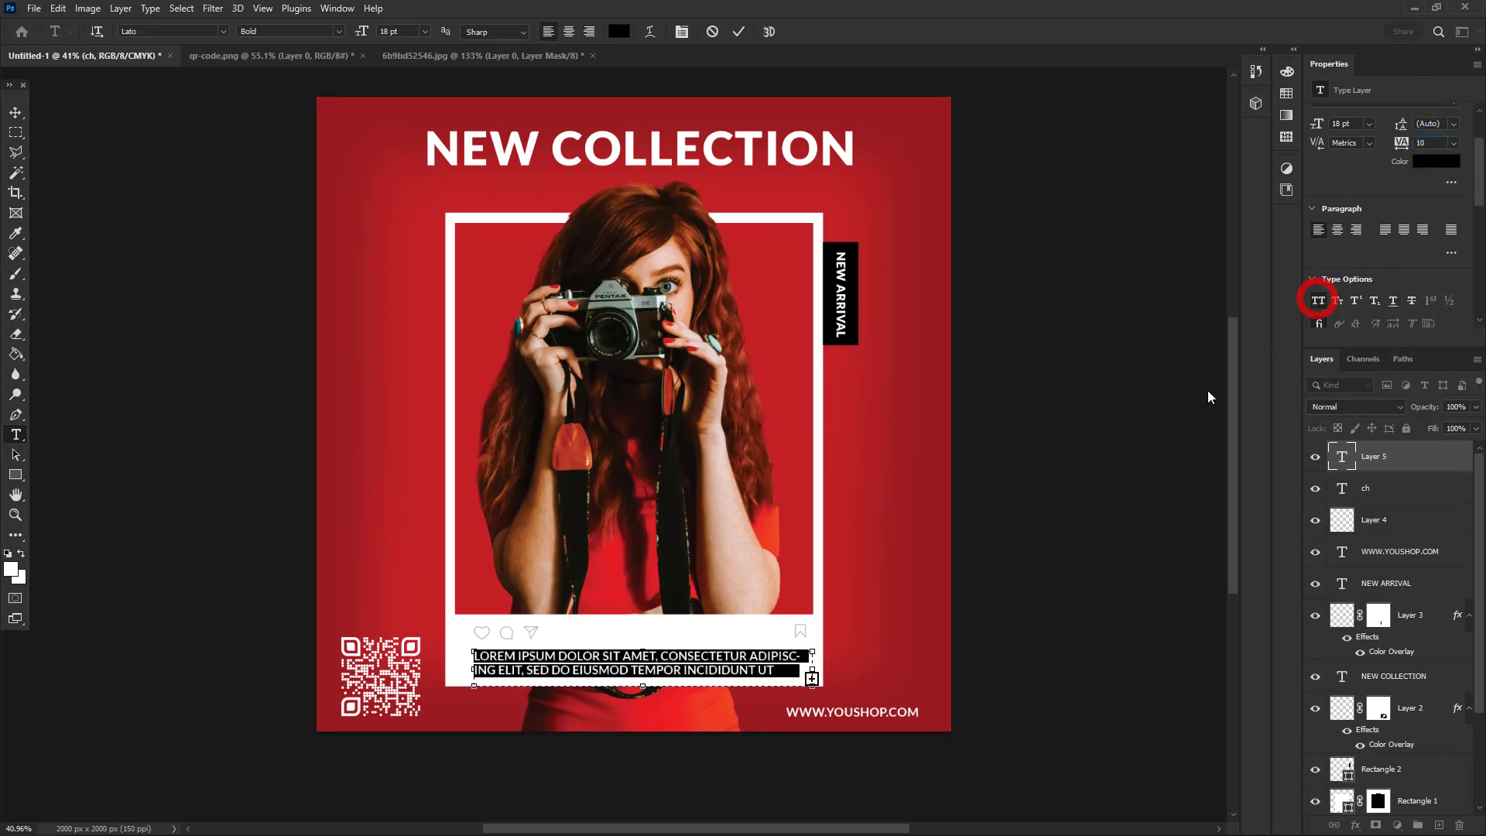
Reduce the caption's font size to 12 pt
click(1369, 124)
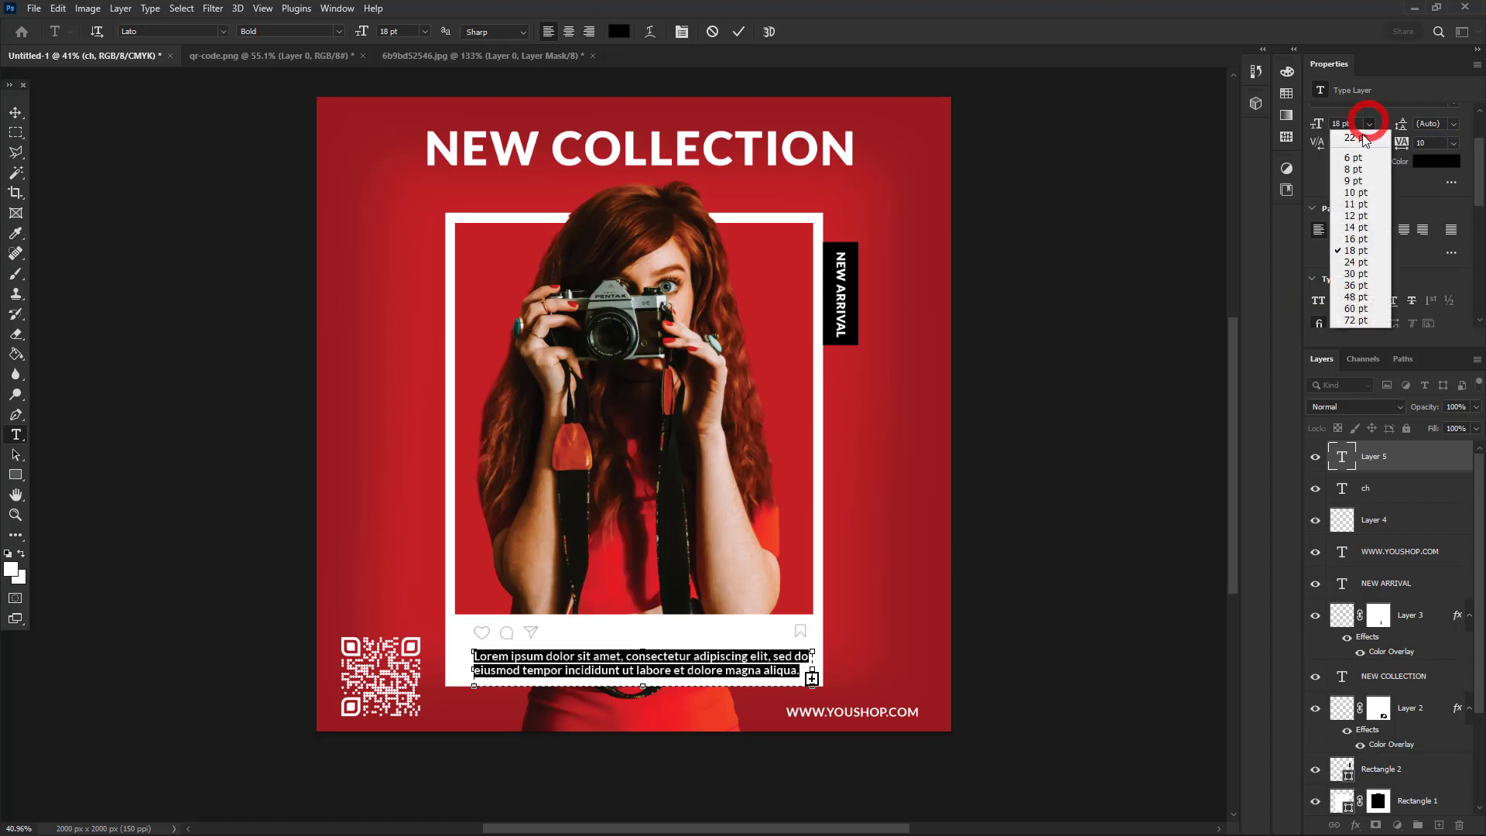
click(1356, 192)
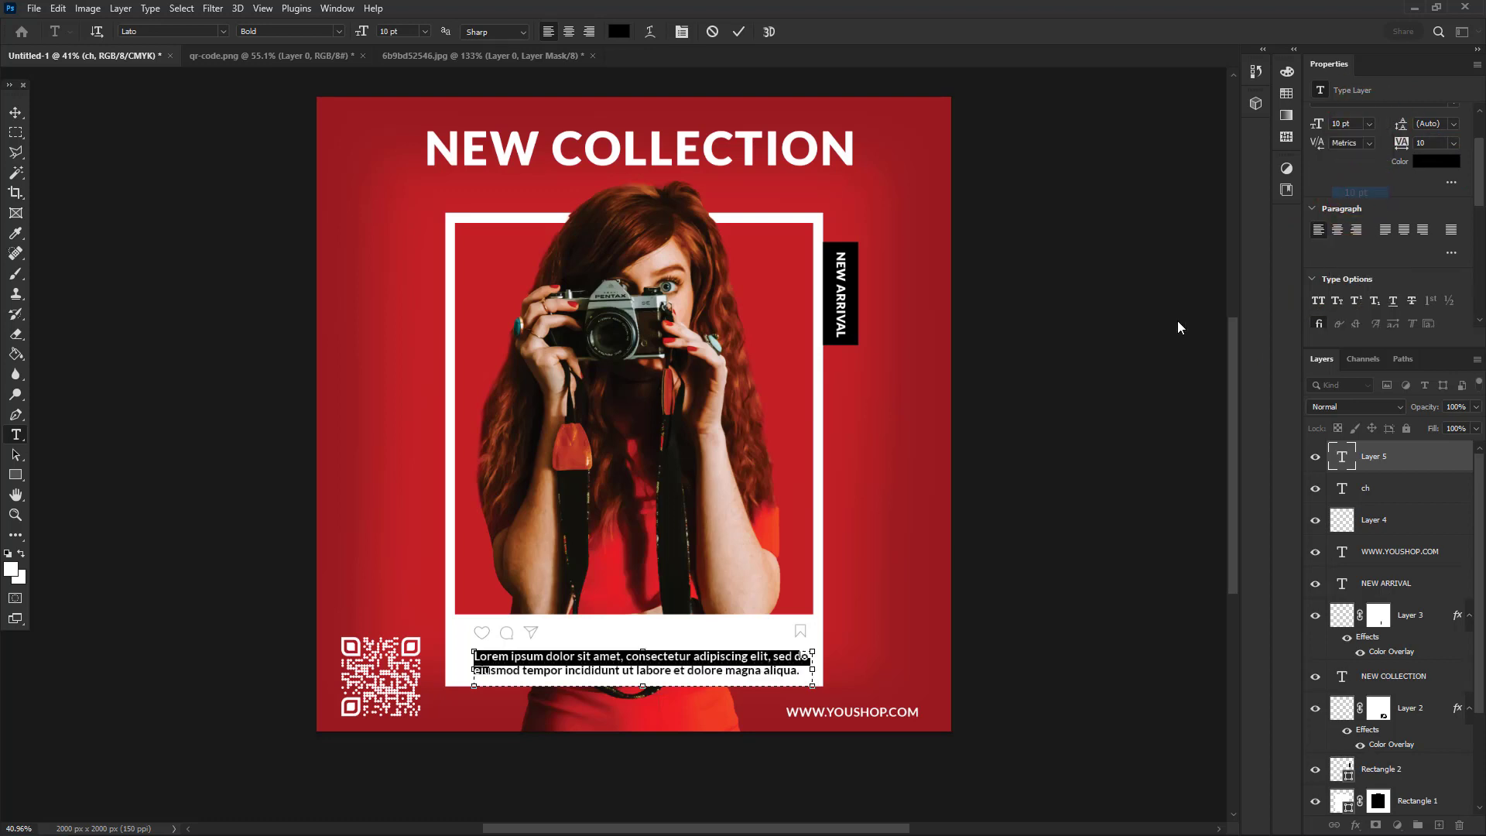
click(1369, 124)
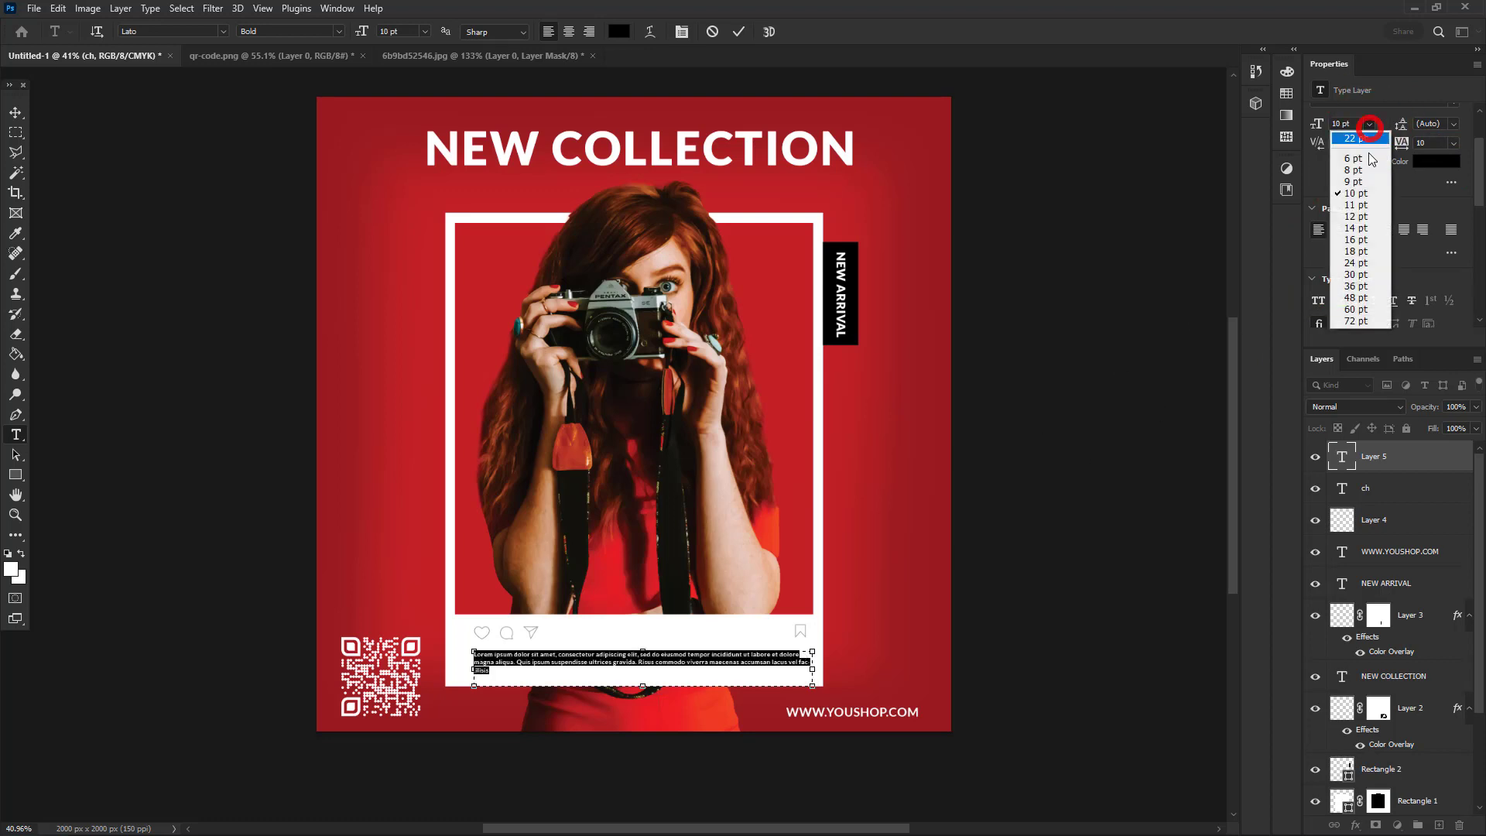
click(1356, 216)
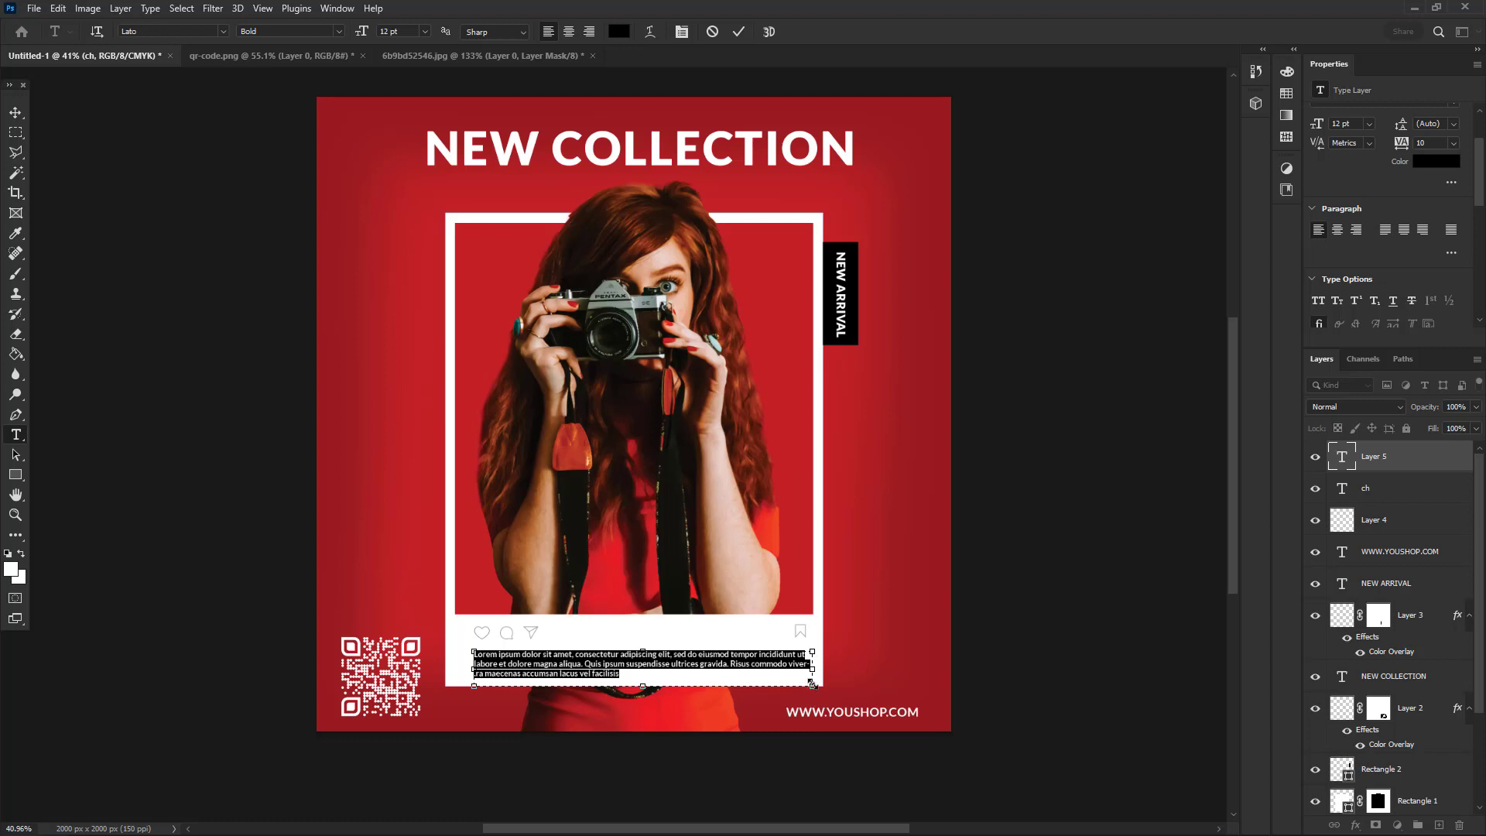
Shrink the caption's text box to two lines within the white strip and commit the text
drag(813, 684, 803, 665)
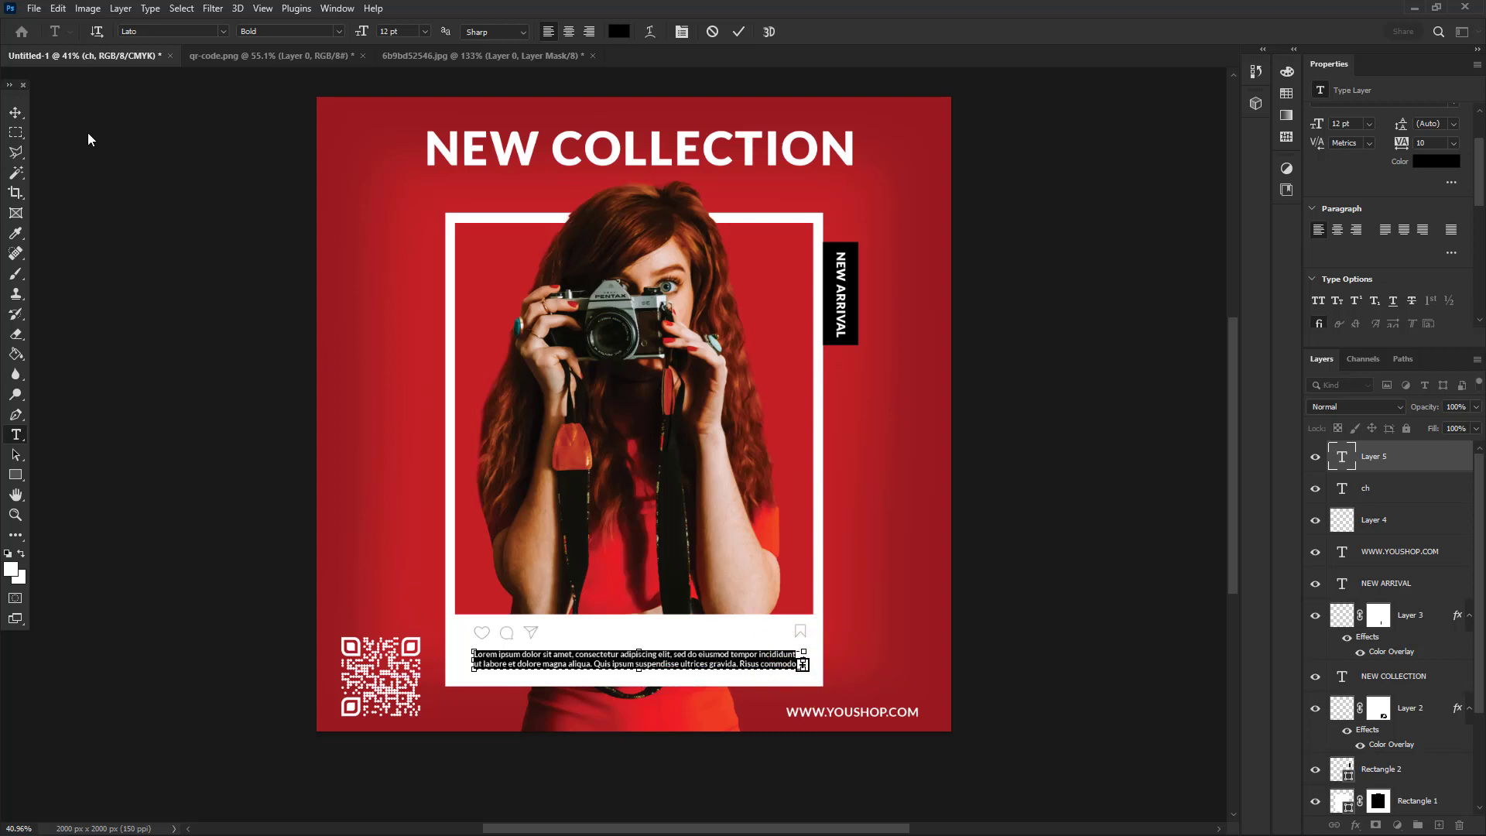
click(16, 113)
scroll(658, 680, up, 2)
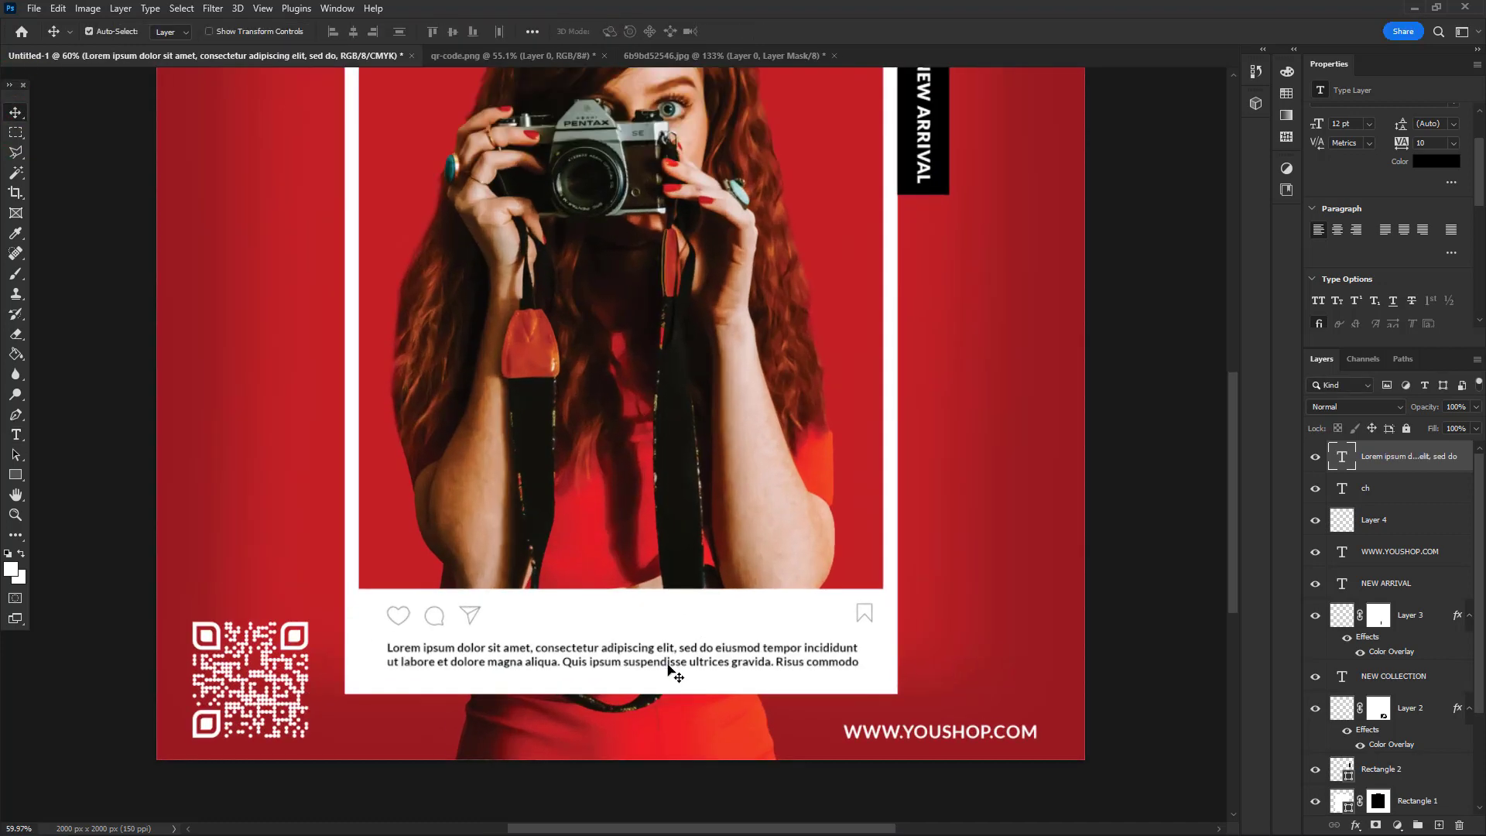
scroll(674, 676, down, 4)
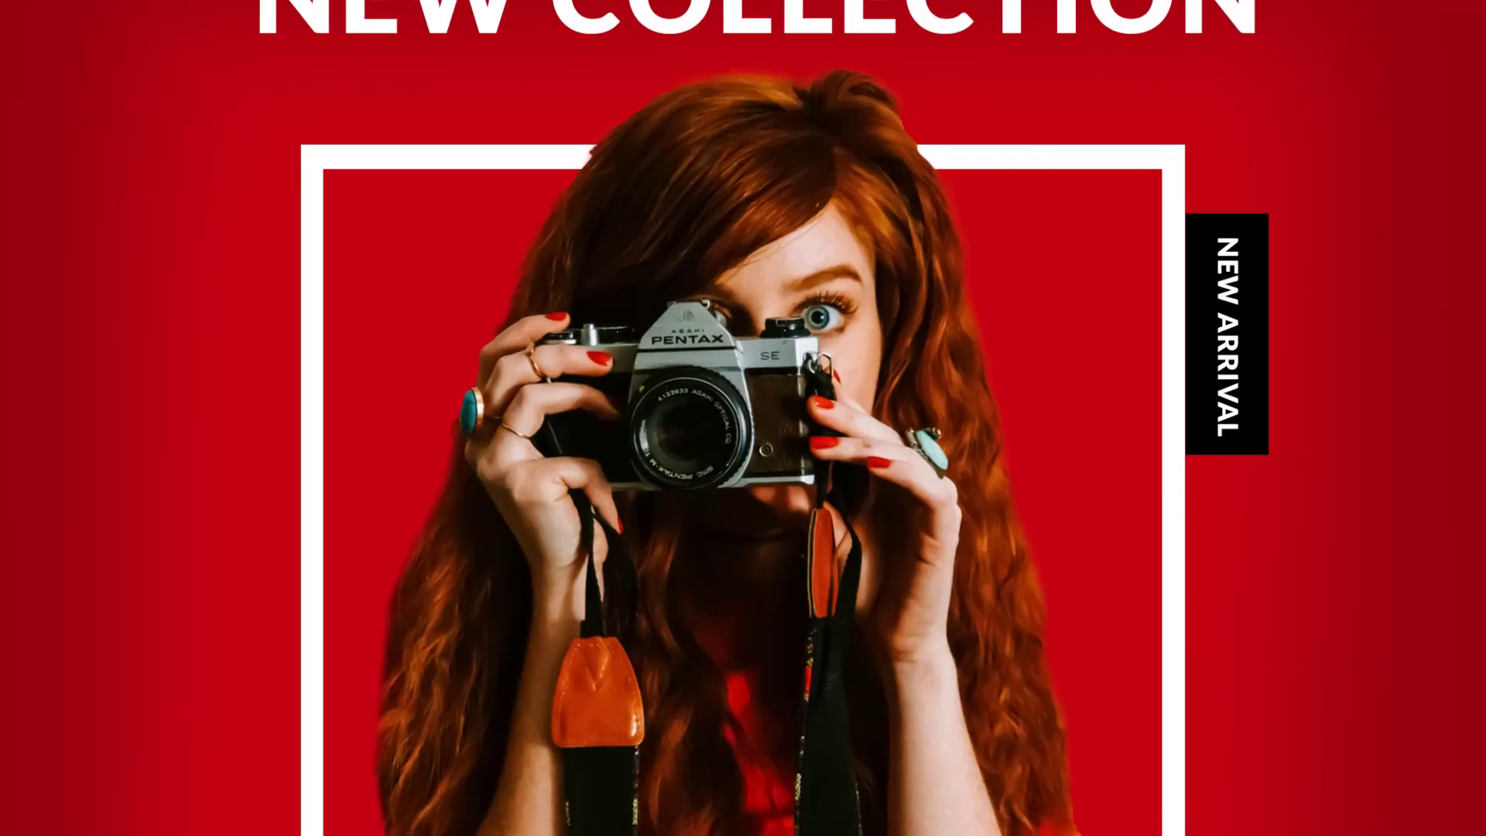